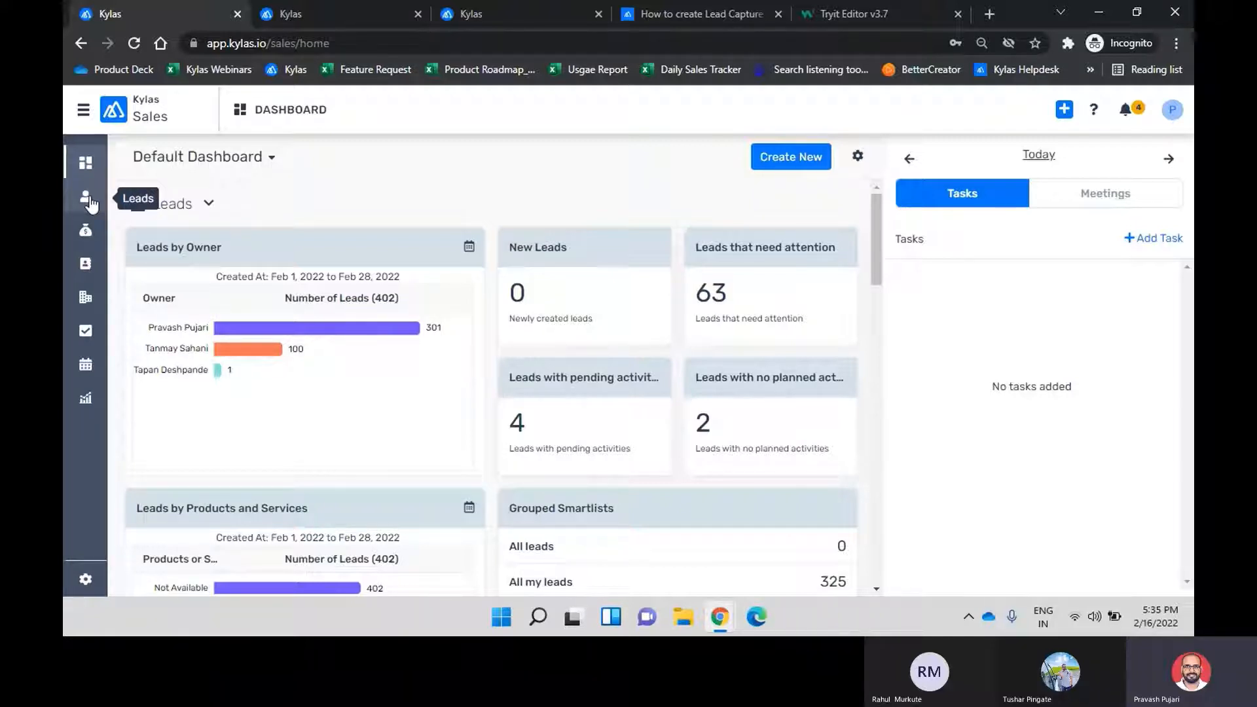
- Examine the full set of fields in the new lead form, including the optional ones, and close it without saving
{"action": "left_click", "coordinate": [86, 197]}
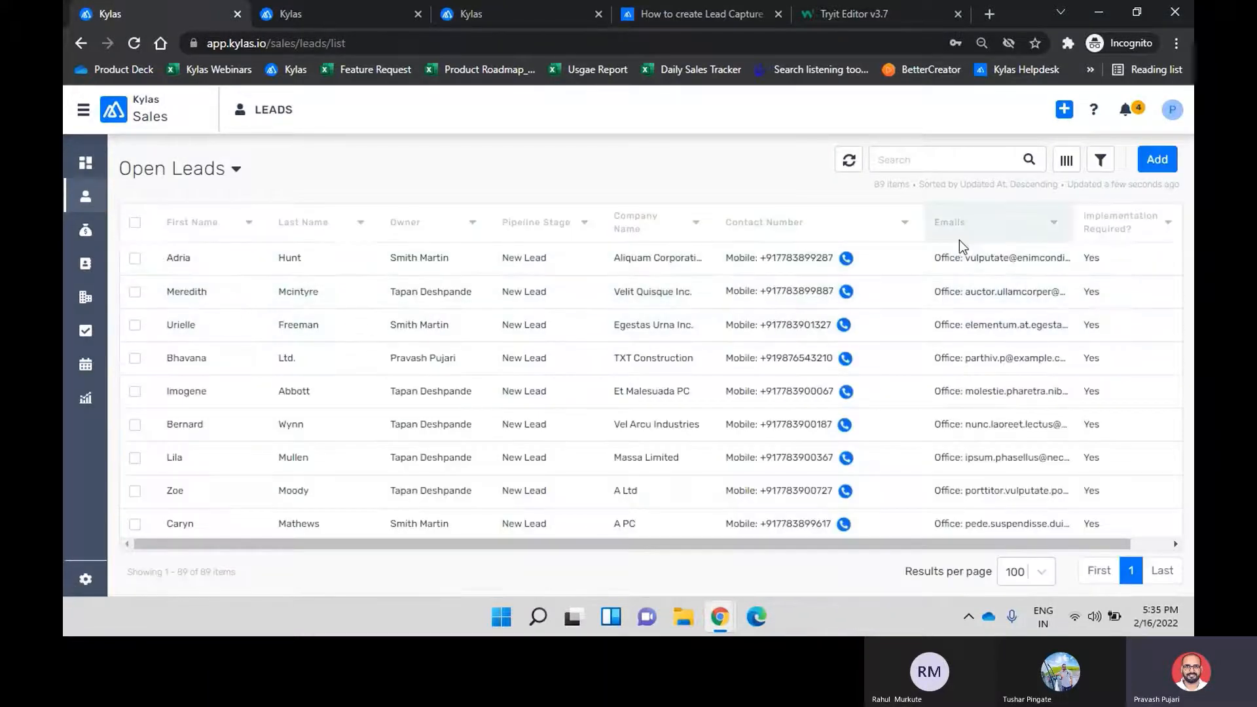
{"action": "left_click", "coordinate": [1064, 110]}
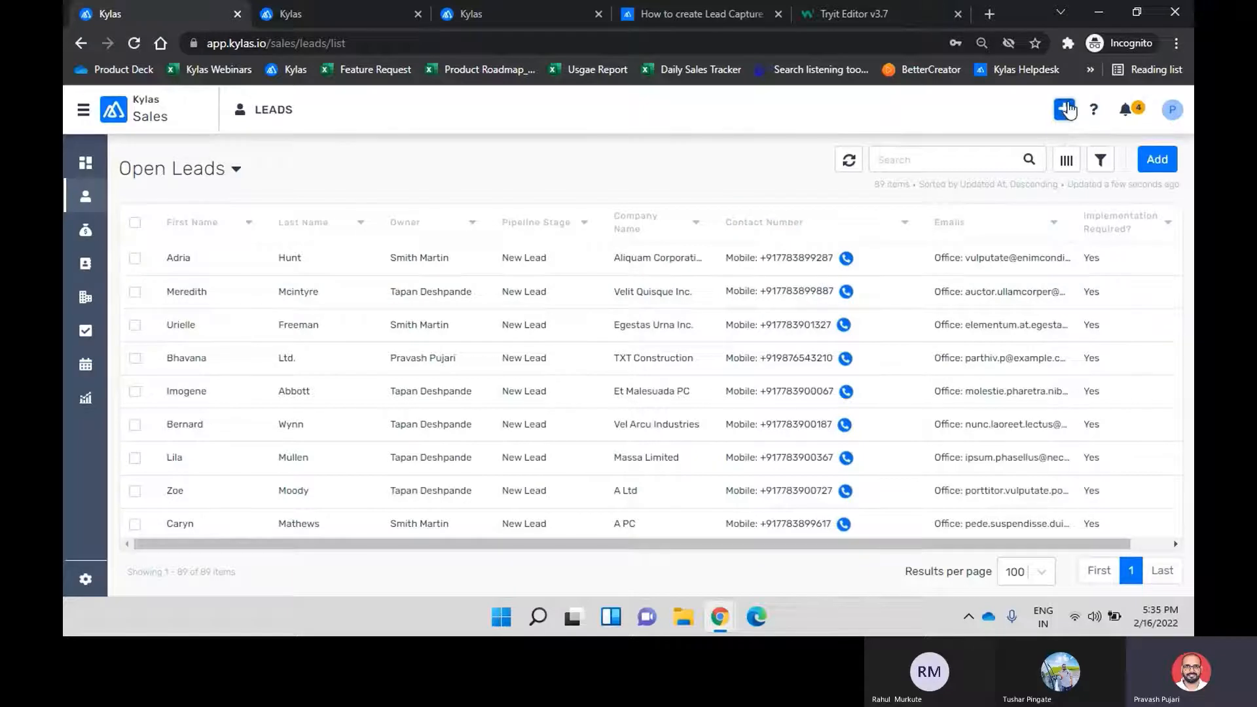
{"action": "left_click", "coordinate": [906, 186]}
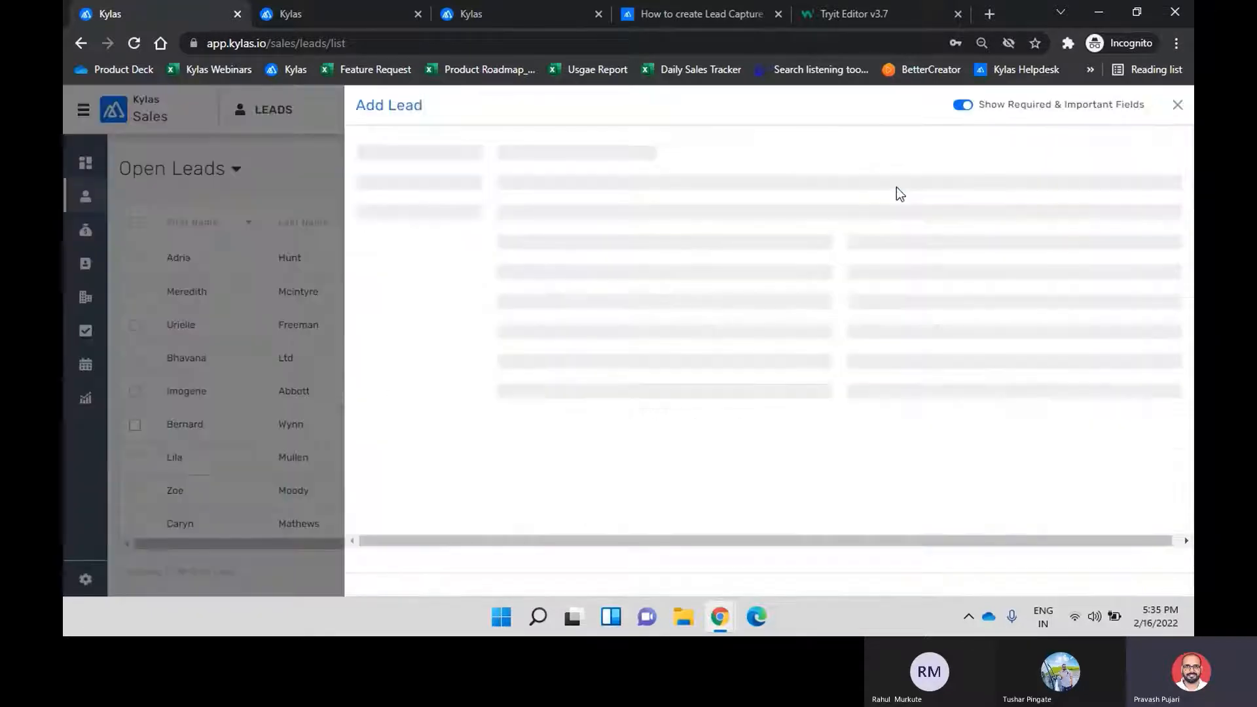
{"action": "left_click", "coordinate": [962, 105]}
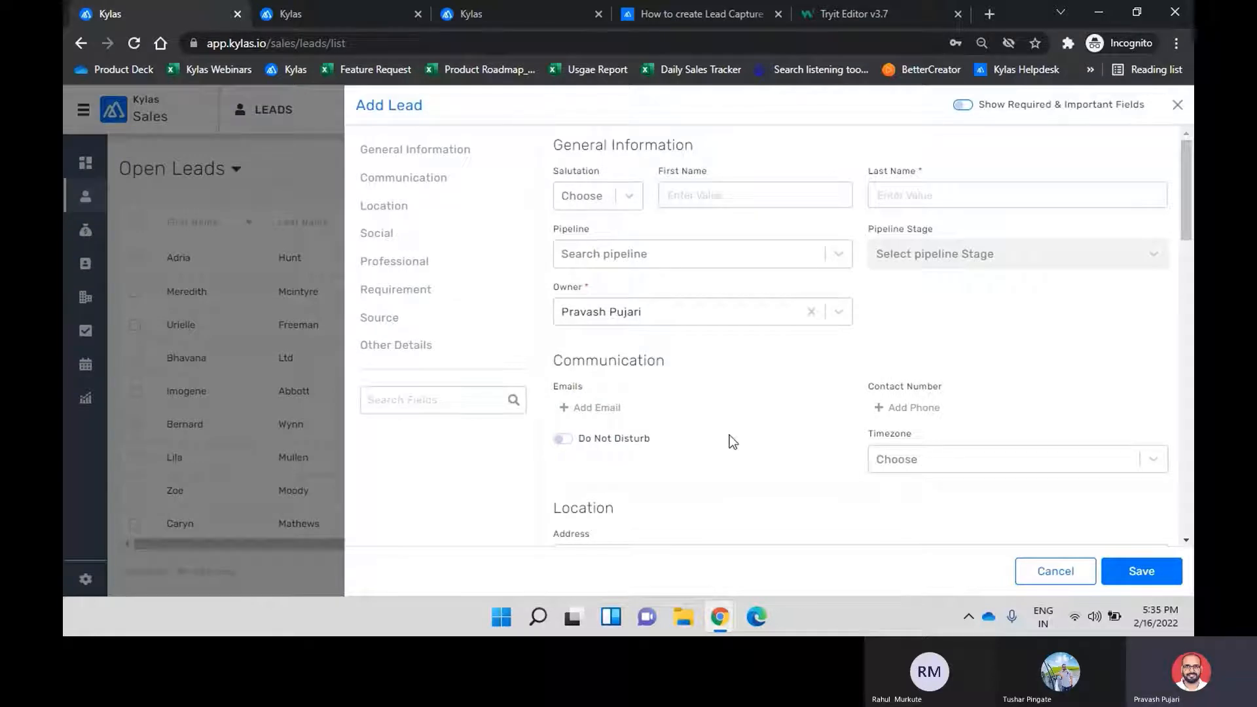
{"action": "scroll", "coordinate": [730, 435], "scroll_direction": "down", "scroll_amount": 1}
{"action": "scroll", "coordinate": [730, 441], "scroll_direction": "down", "scroll_amount": 8}
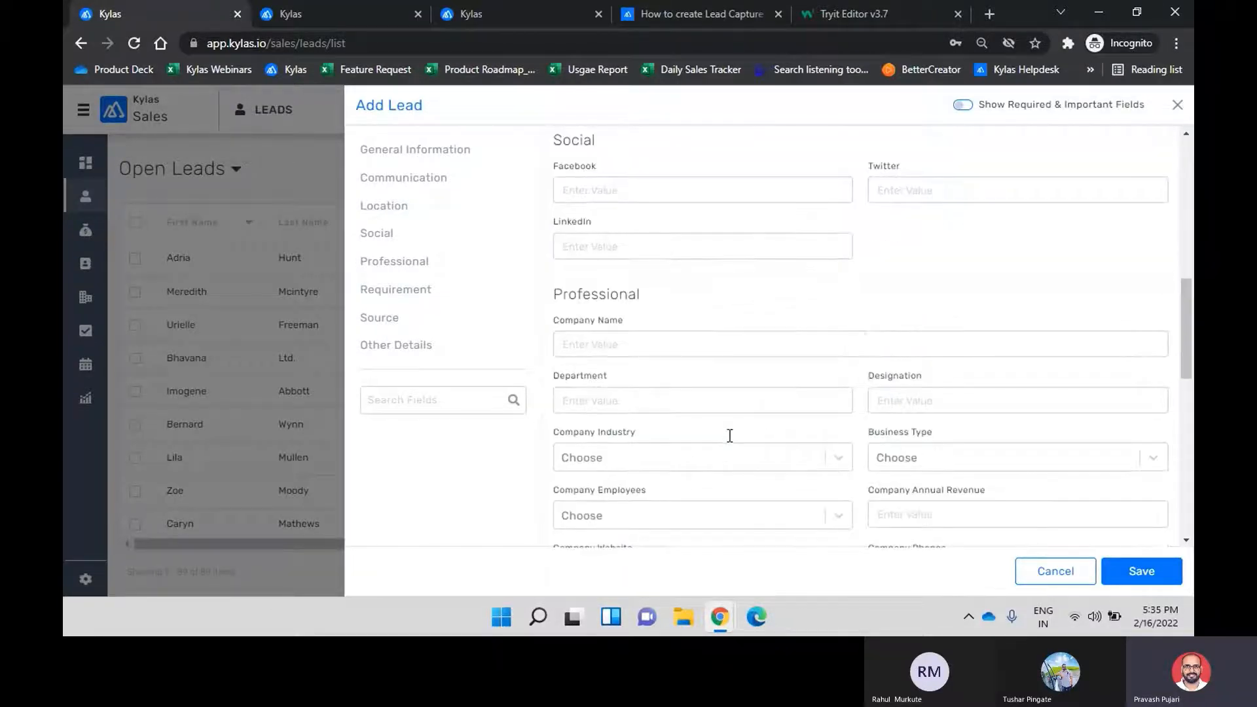
{"action": "scroll", "coordinate": [728, 439], "scroll_direction": "down", "scroll_amount": 4}
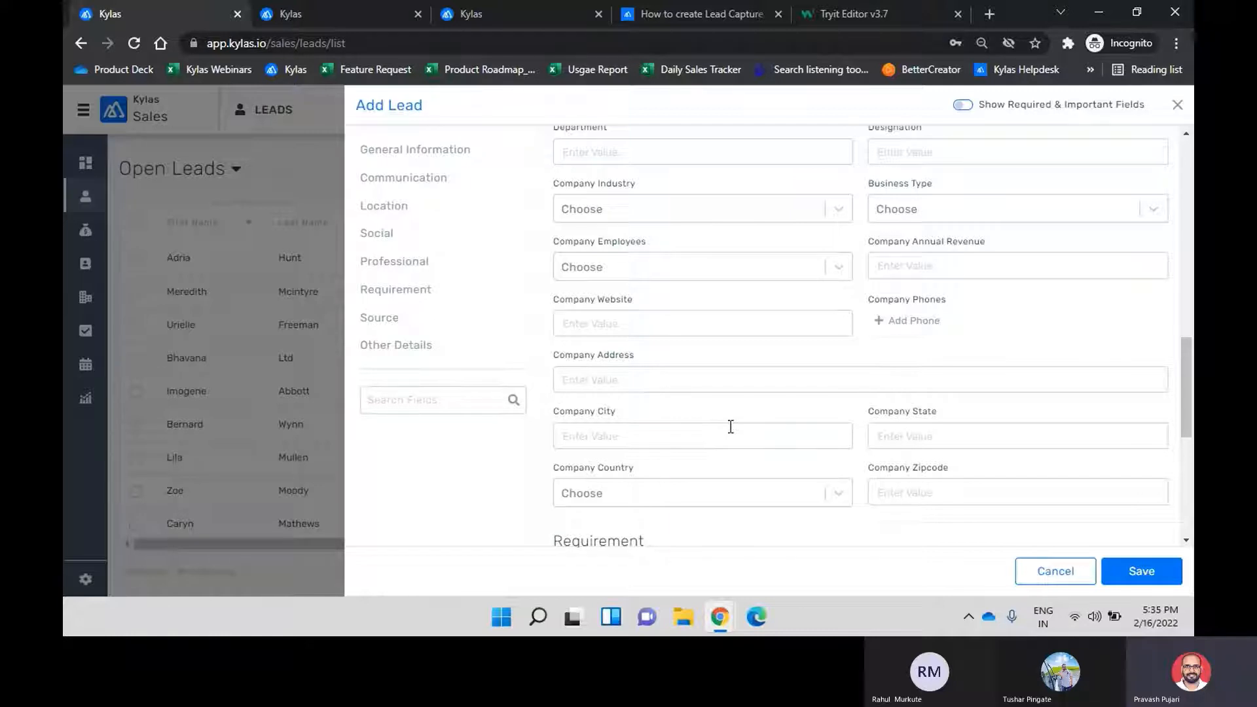
{"action": "scroll", "coordinate": [730, 426], "scroll_direction": "down", "scroll_amount": 4}
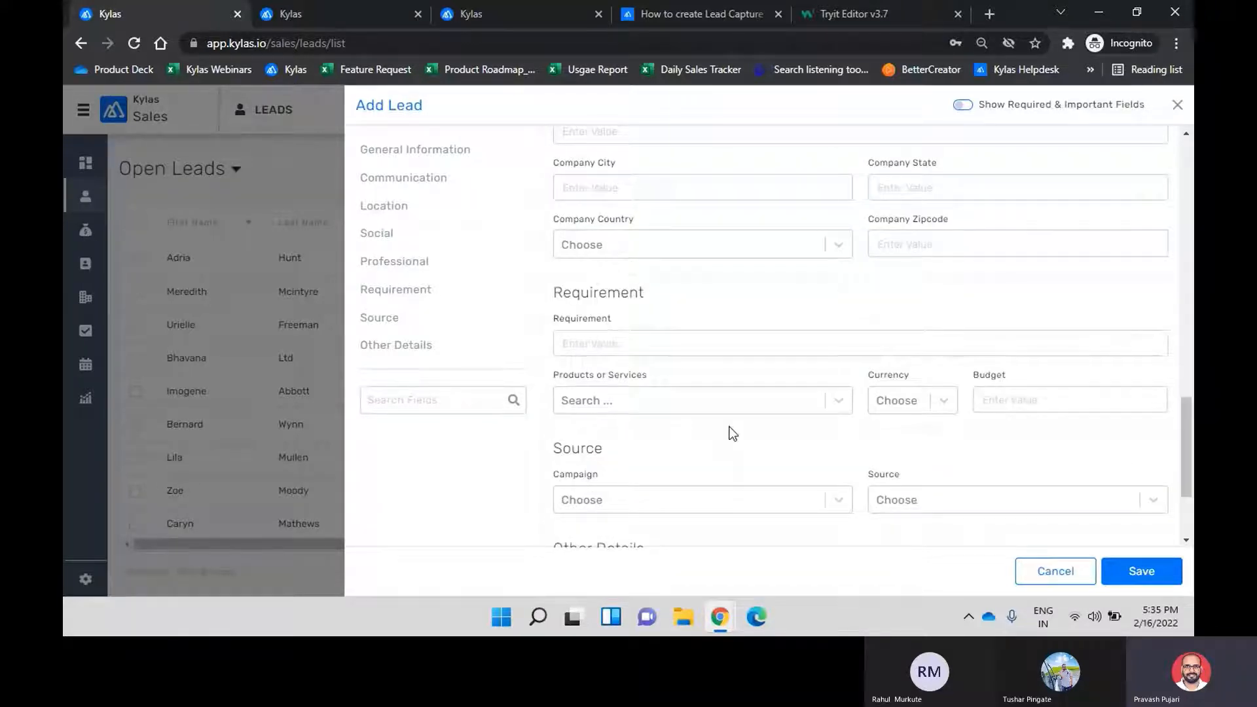
{"action": "scroll", "coordinate": [723, 429], "scroll_direction": "down", "scroll_amount": 3}
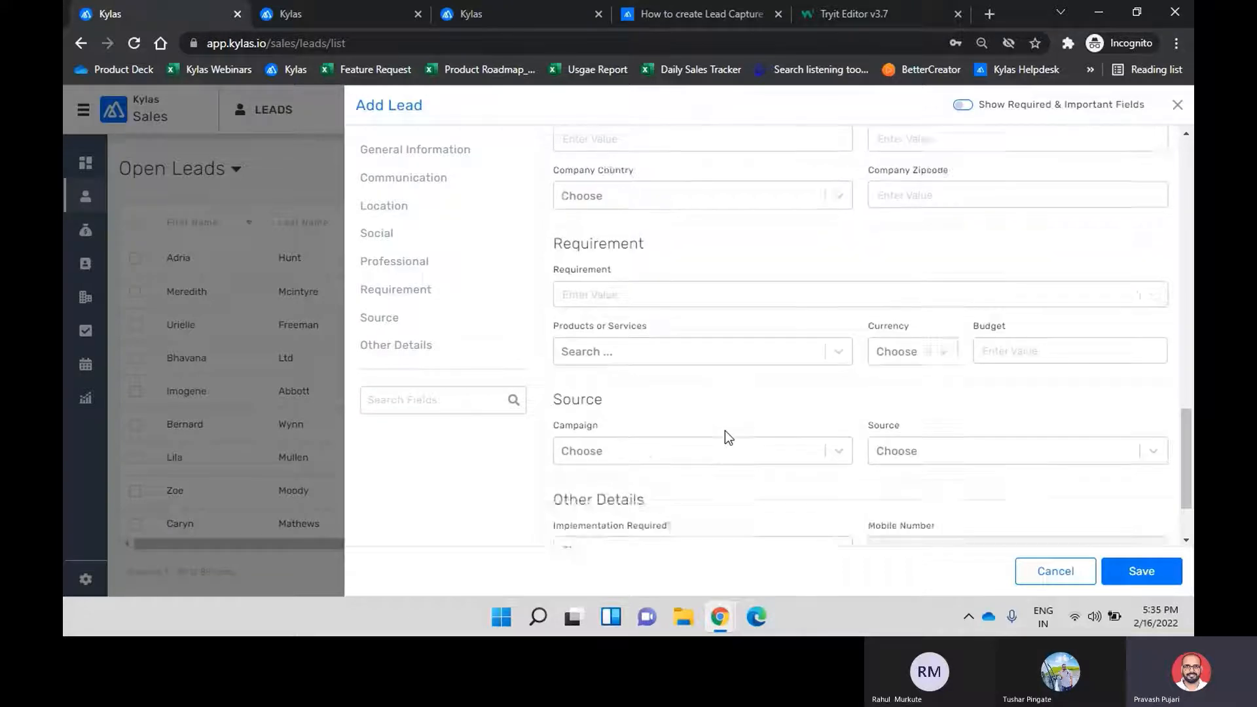
{"action": "left_click", "coordinate": [1055, 571]}
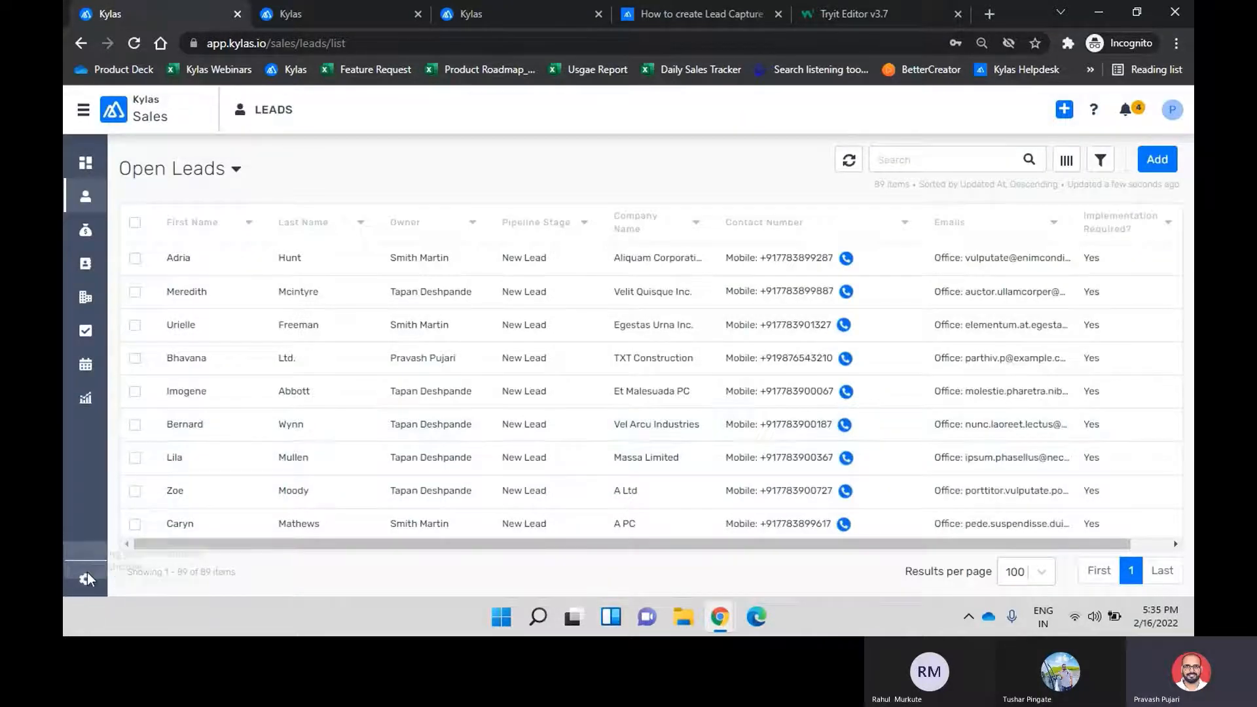
- Open the list of lead capture forms in the integrations settings
{"action": "left_click", "coordinate": [86, 577]}
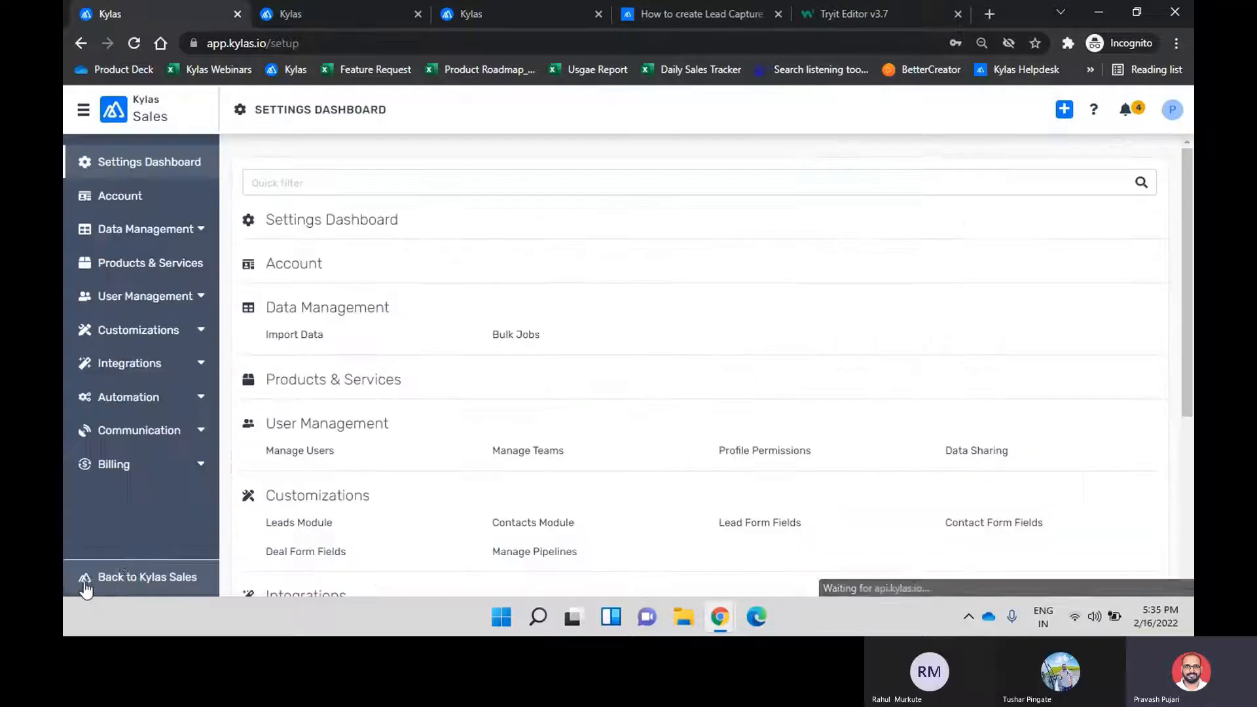
{"action": "left_click", "coordinate": [164, 371]}
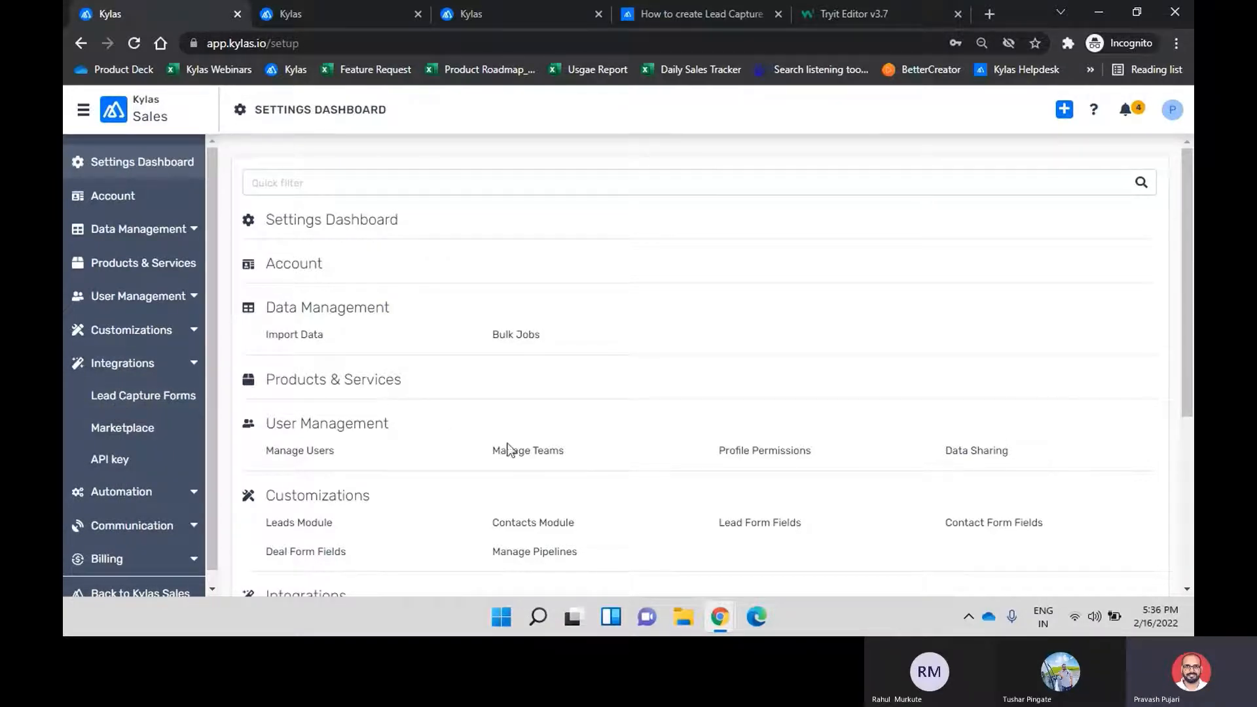
{"action": "scroll", "coordinate": [511, 452], "scroll_direction": "down", "scroll_amount": 2}
{"action": "scroll", "coordinate": [510, 452], "scroll_direction": "down", "scroll_amount": 1}
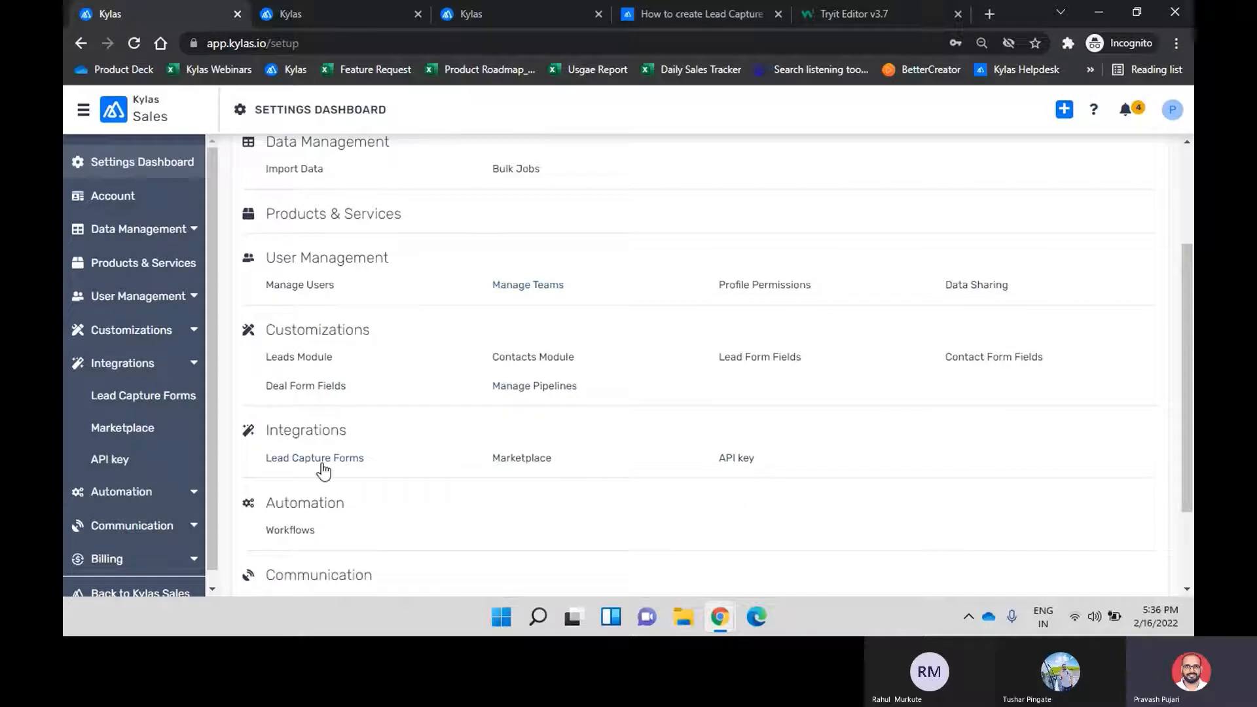
{"action": "left_click", "coordinate": [131, 398]}
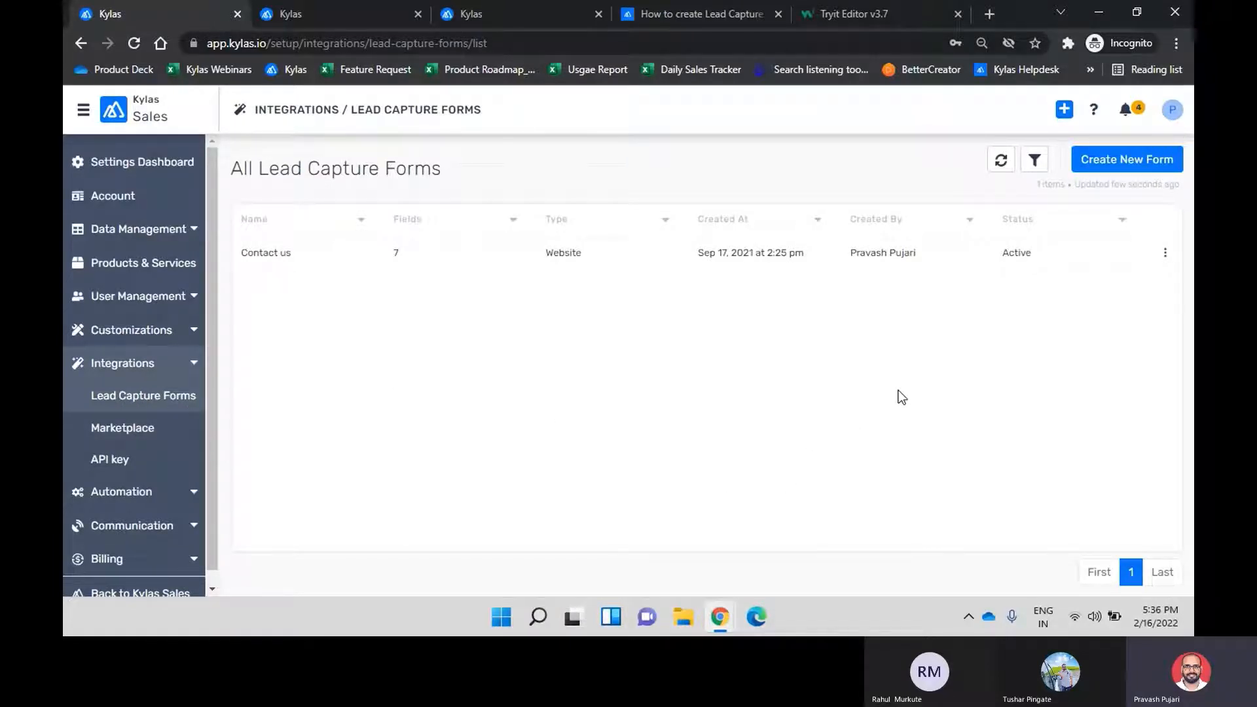
- Start a new lead capture form template of type Website and name it "Contact us"
{"action": "left_click", "coordinate": [1134, 170]}
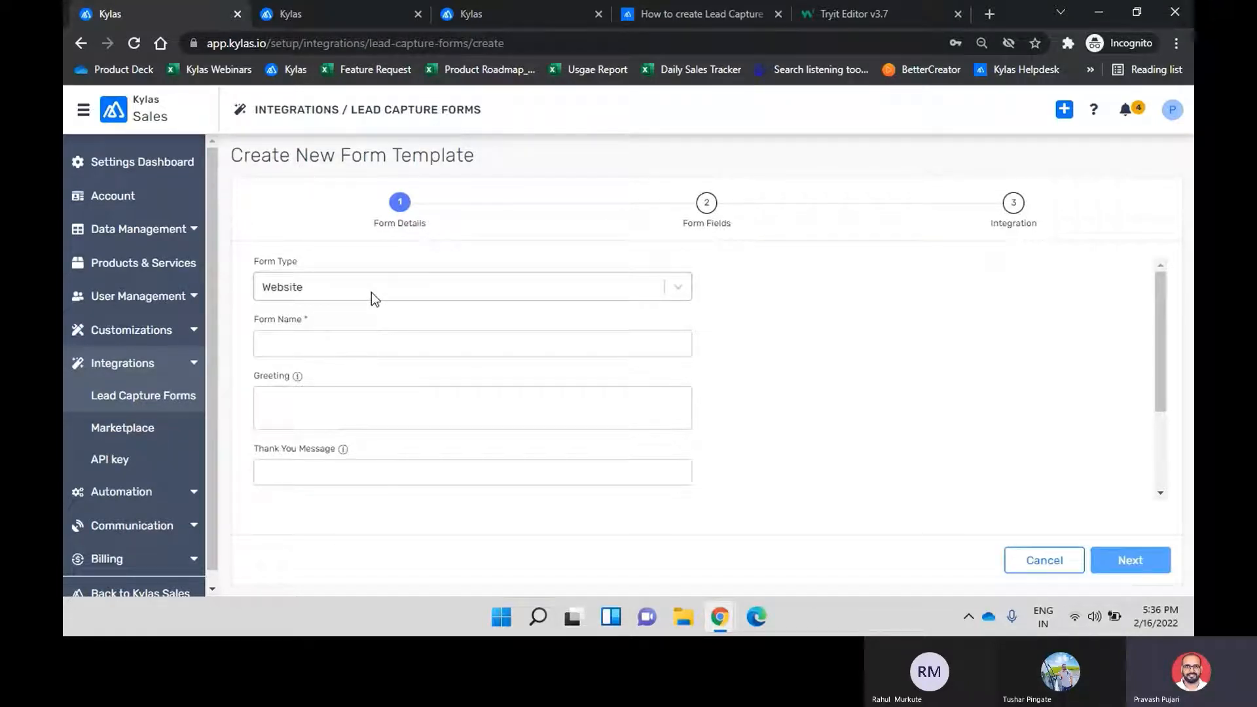
{"action": "left_click", "coordinate": [359, 351]}
{"action": "type", "text": "C"}
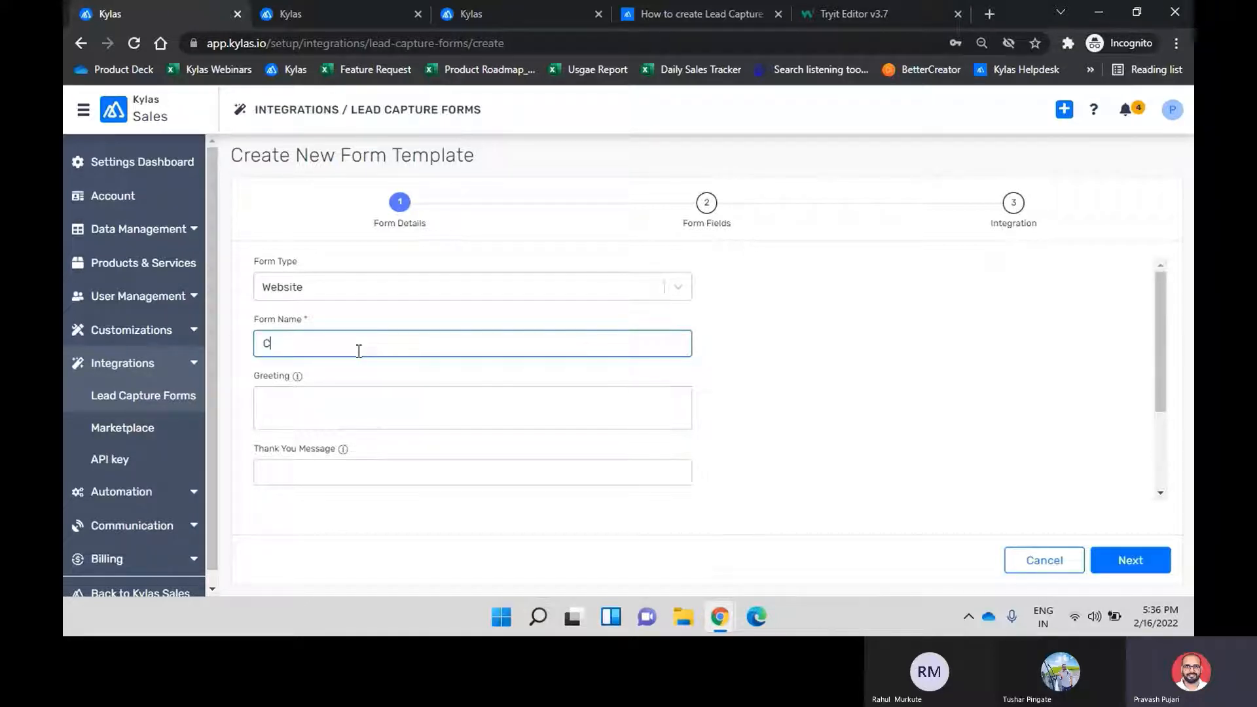
{"action": "type", "text": "ontact us"}
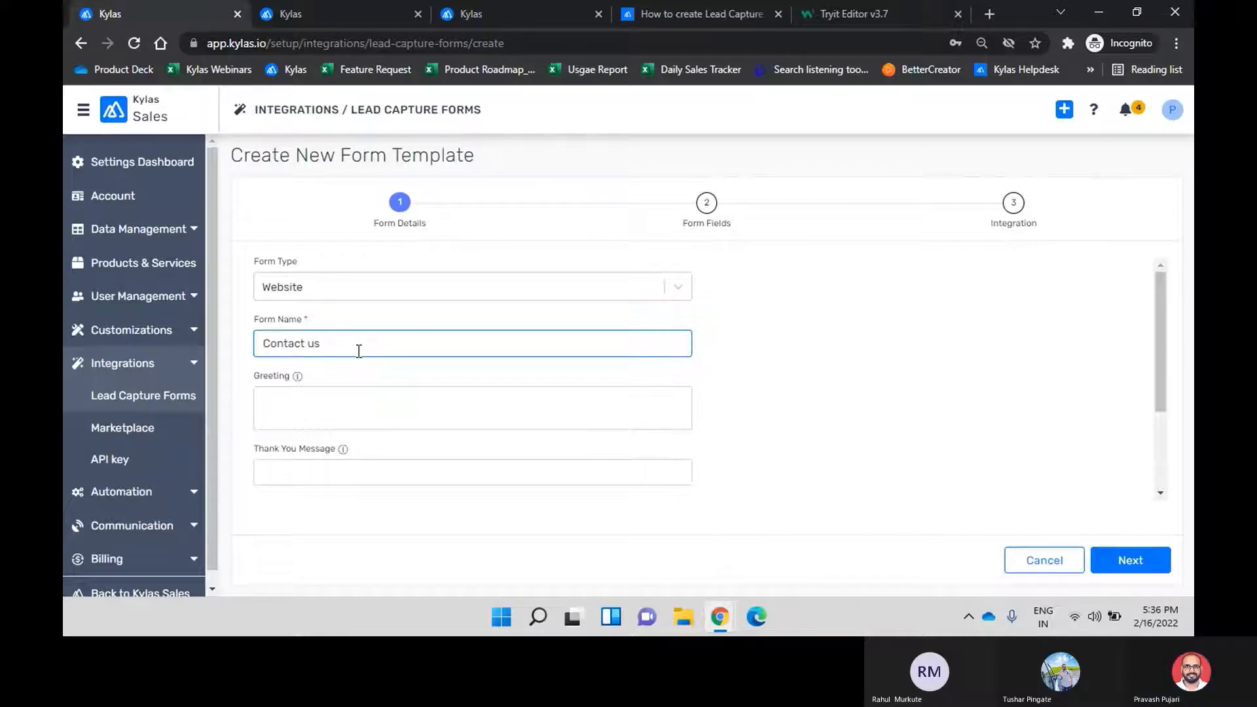
- Set the form's greeting to "Thanks for being here!" and its thank you message to "Thanks for submitting your query!"
{"action": "left_click", "coordinate": [355, 417]}
{"action": "type", "text": "Thanks "}
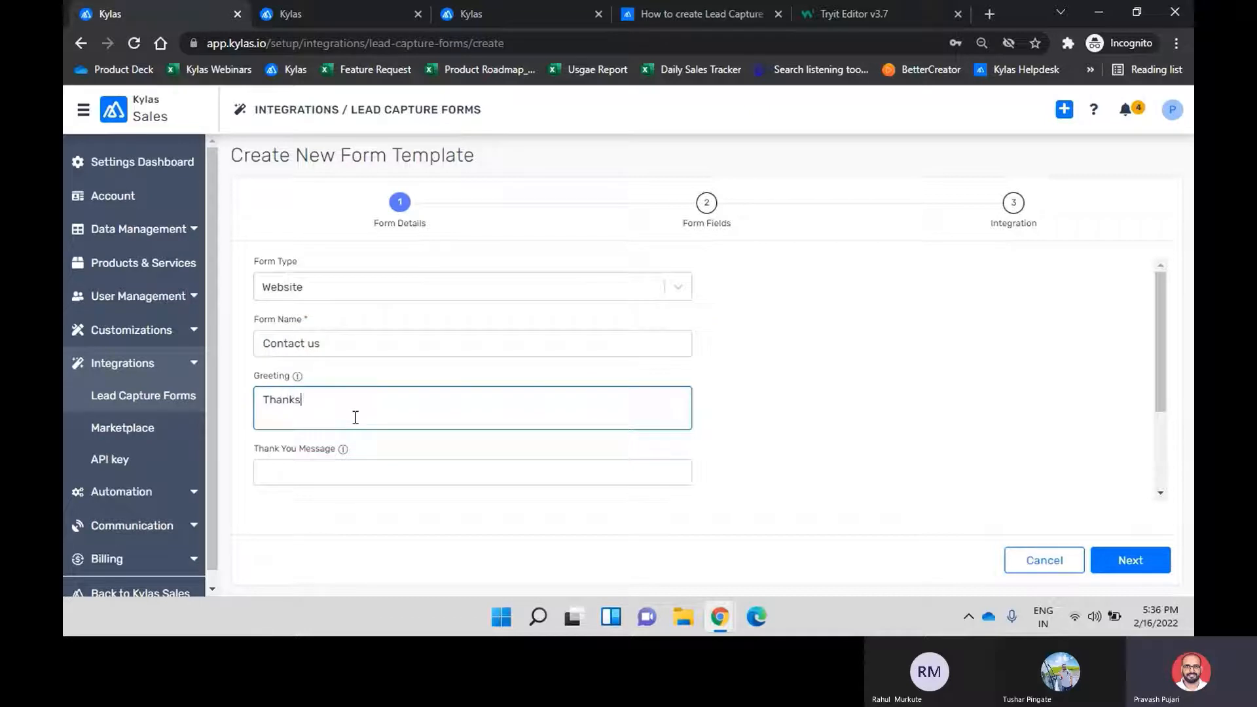
{"action": "type", "text": "for being here!"}
{"action": "left_click", "coordinate": [407, 472]}
{"action": "type", "text": "Thanks for"}
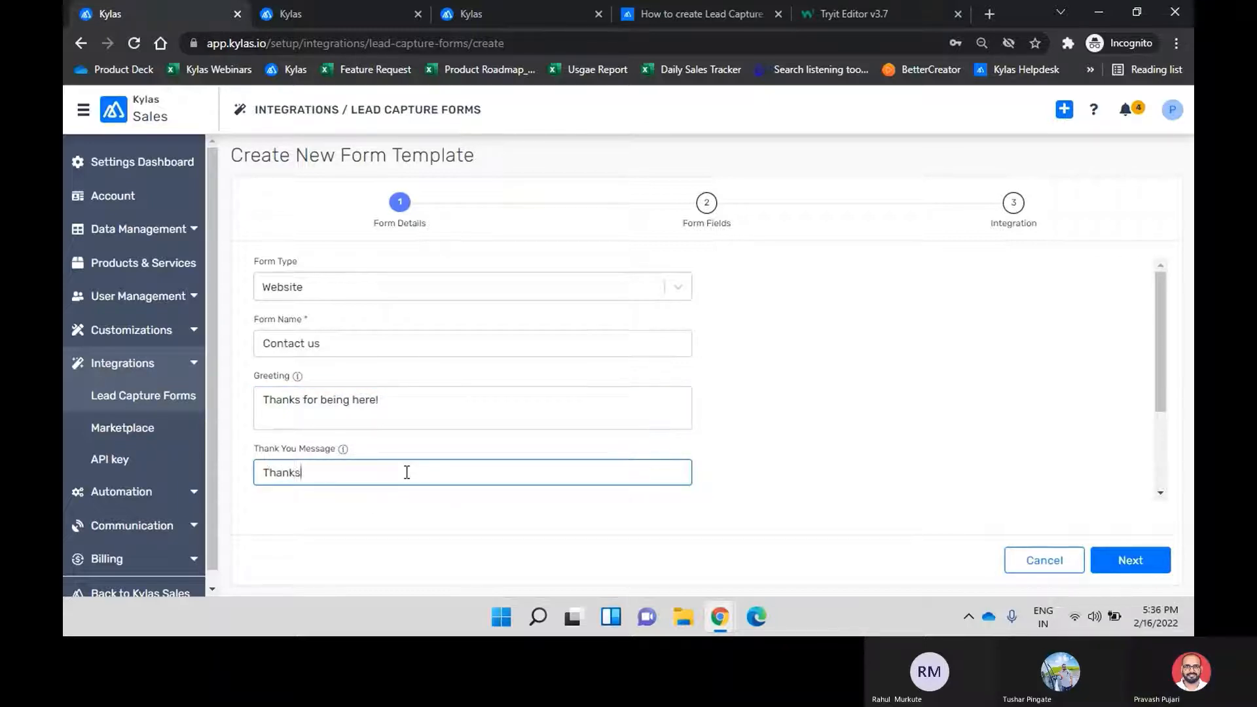
{"action": "type", "text": " submitti"}
{"action": "type", "text": "ng you"}
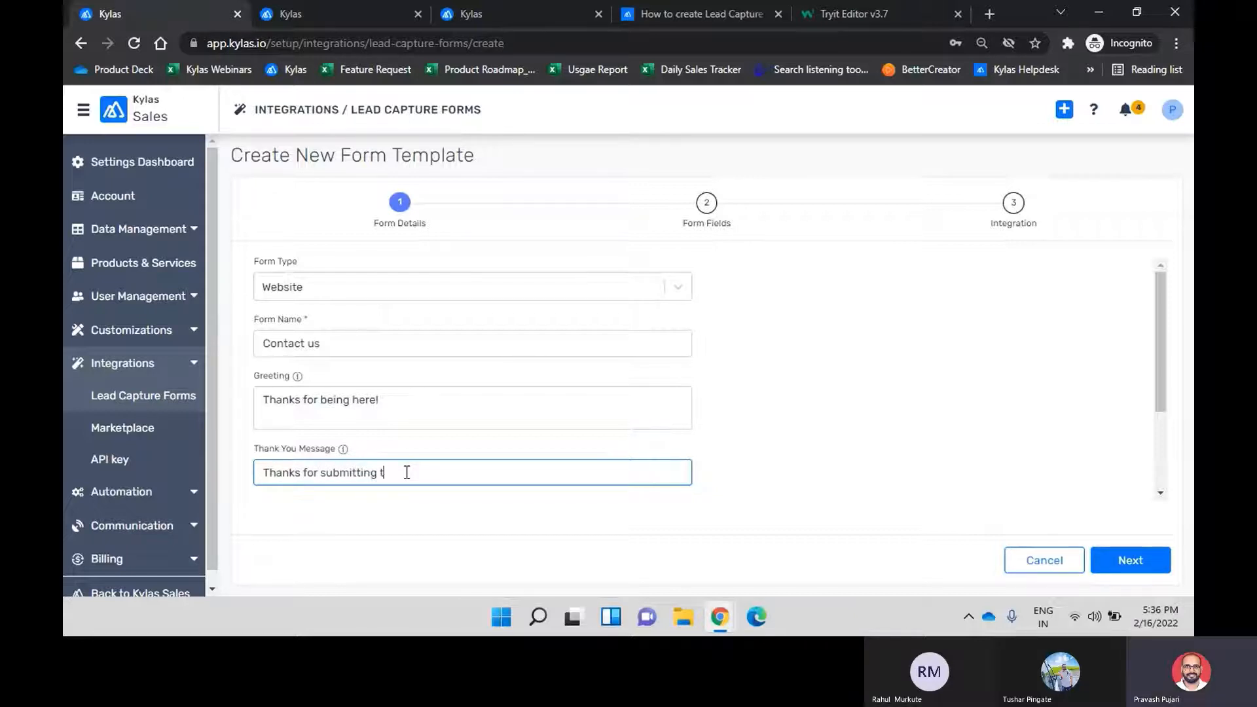
{"action": "type", "text": "r query"}
- Replace the form's submit button text with "Send"
{"action": "scroll", "coordinate": [517, 458], "scroll_direction": "down", "scroll_amount": 2}
{"action": "left_click", "coordinate": [312, 445]}
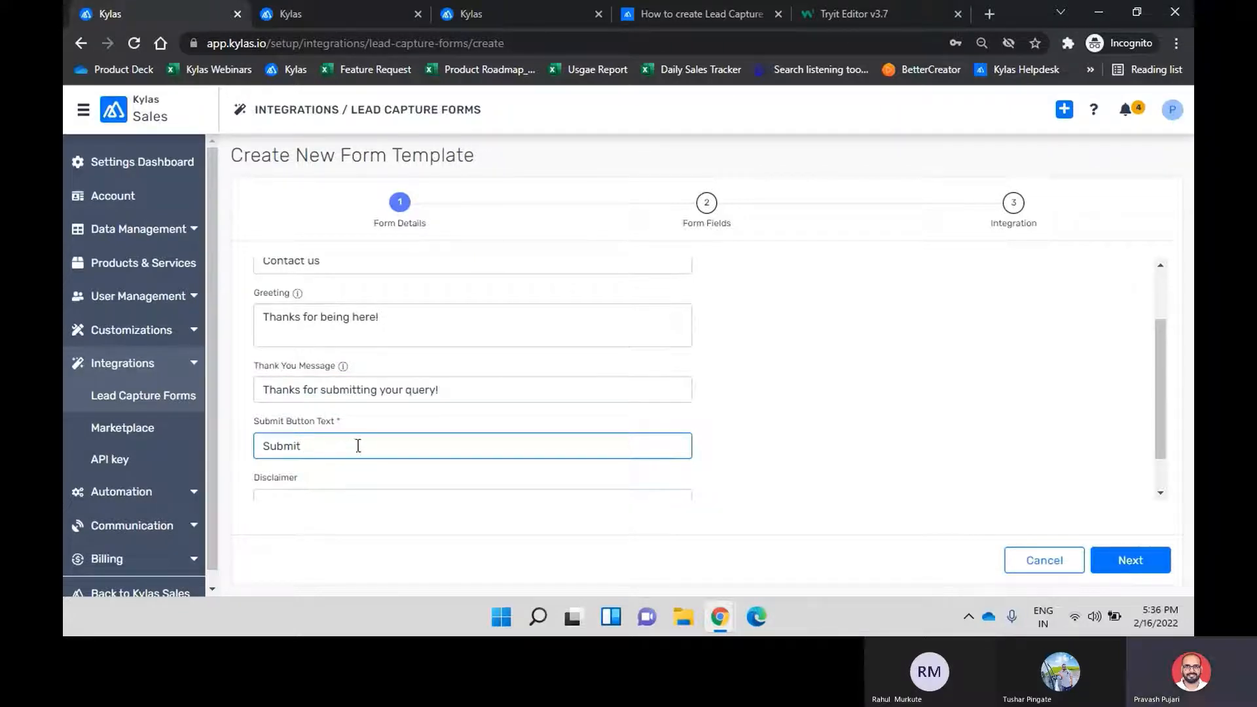
{"action": "scroll", "coordinate": [353, 445], "scroll_direction": "down", "scroll_amount": 1}
{"action": "left_click_drag", "start_coordinate": [320, 396], "coordinate": [237, 404]}
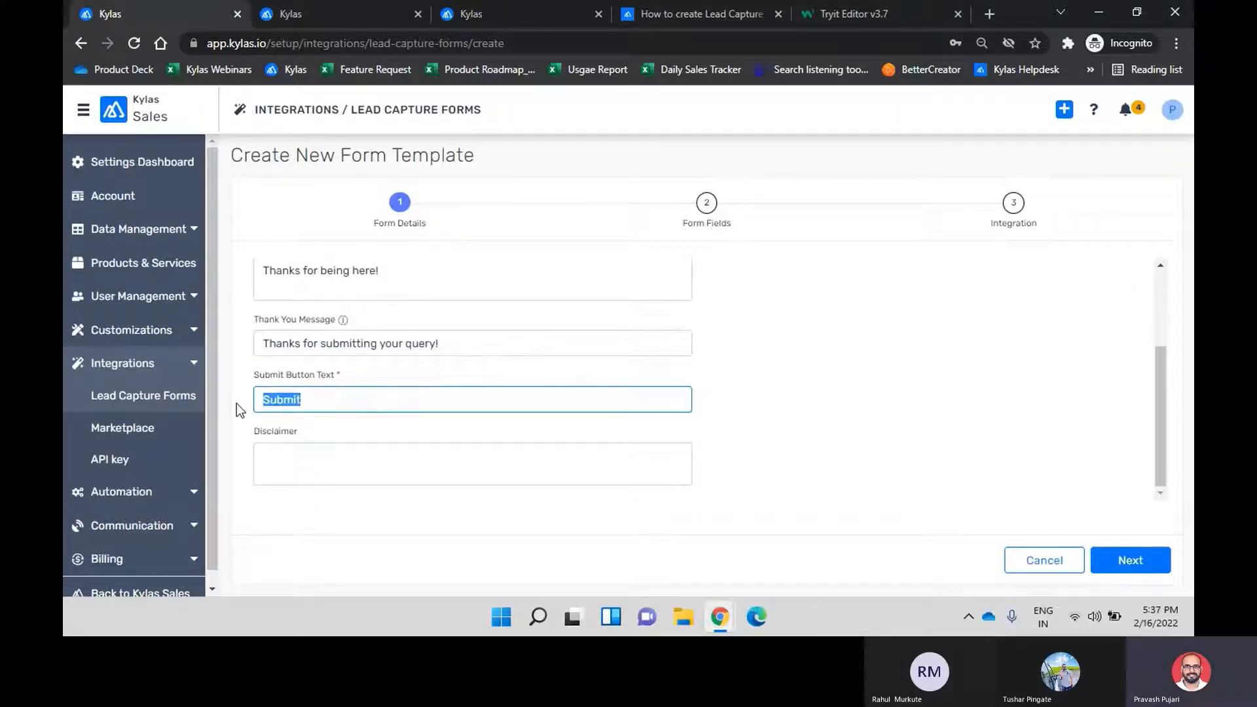
{"action": "type", "text": "Send"}
- Add the disclaimer "Please read our Privacy Policy." to the form
{"action": "left_click", "coordinate": [312, 472]}
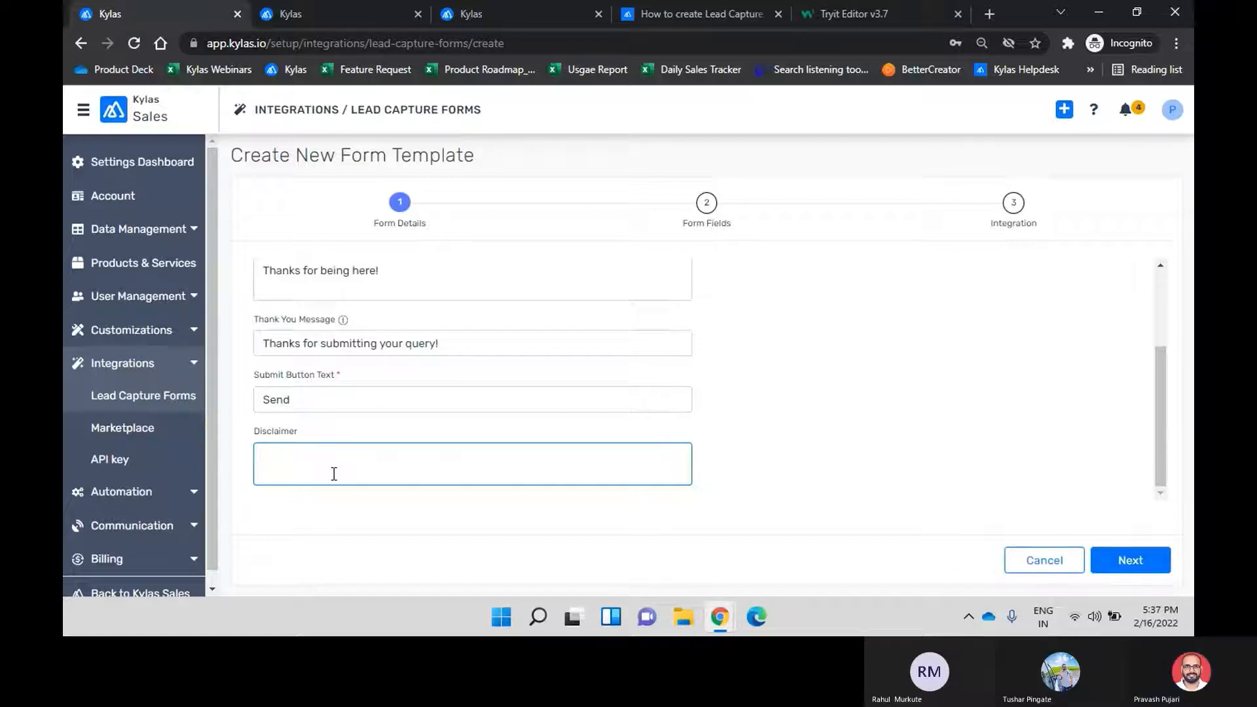
{"action": "type", "text": "Pleas"}
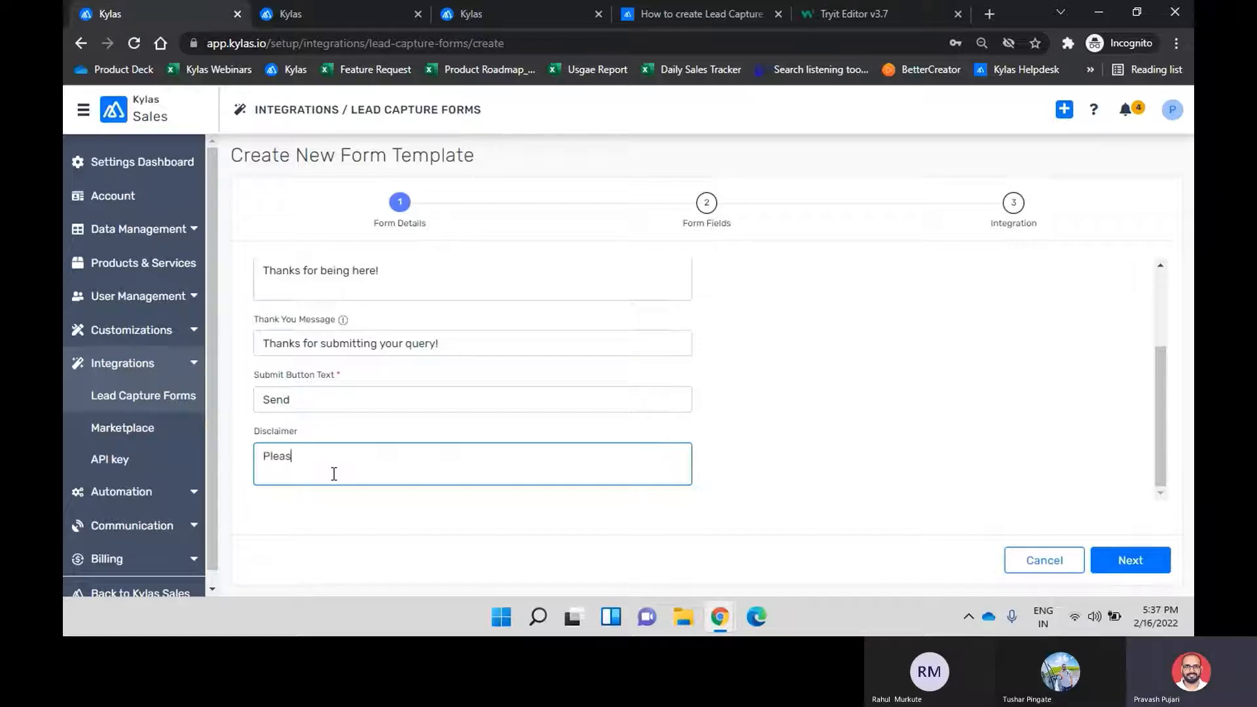
{"action": "type", "text": "e read our Privacy Policy."}
{"action": "left_click", "coordinate": [752, 410]}
- Check the available form types, keep Website selected, and review the form name, messages, button text and disclaimer
{"action": "scroll", "coordinate": [746, 432], "scroll_direction": "up", "scroll_amount": 2}
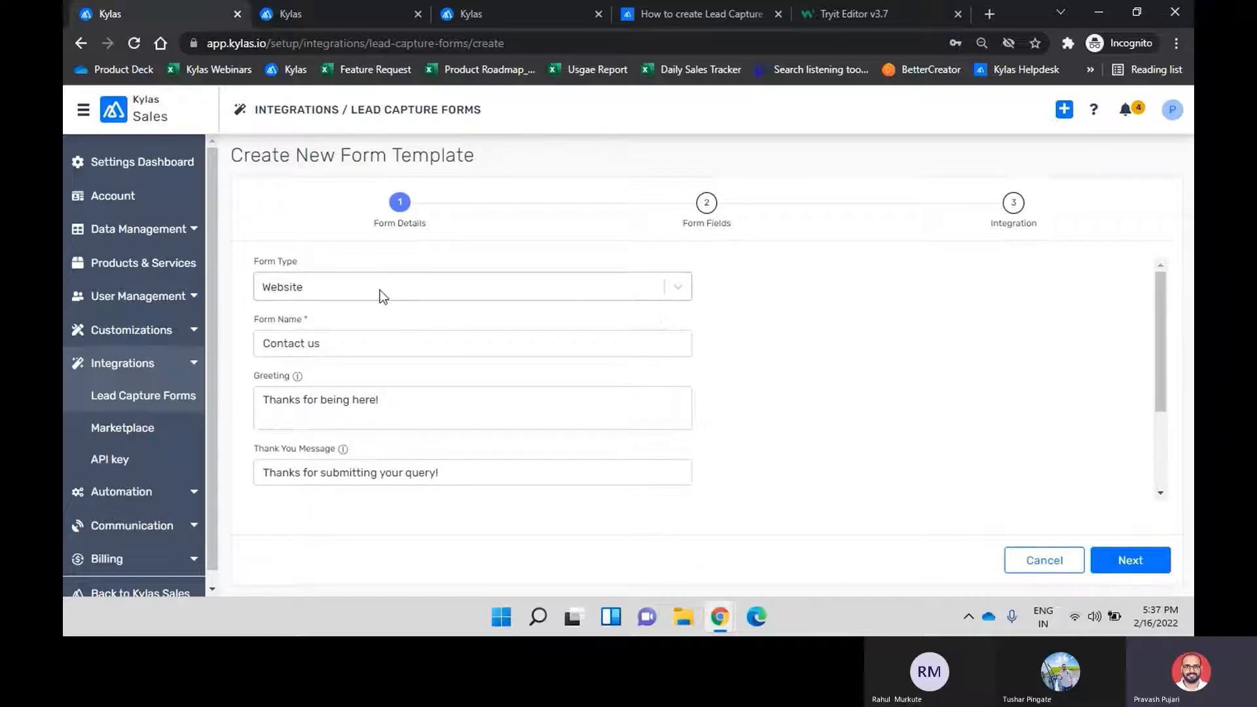
{"action": "left_click", "coordinate": [680, 296]}
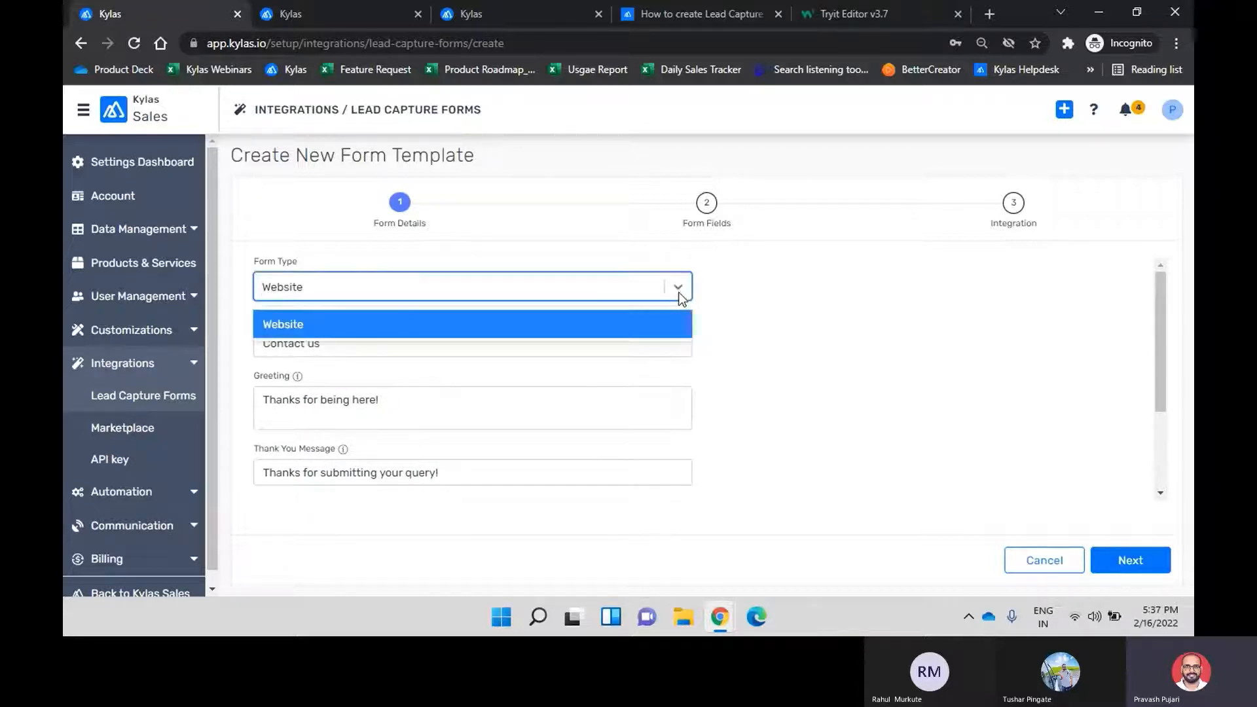
{"action": "left_click", "coordinate": [659, 335]}
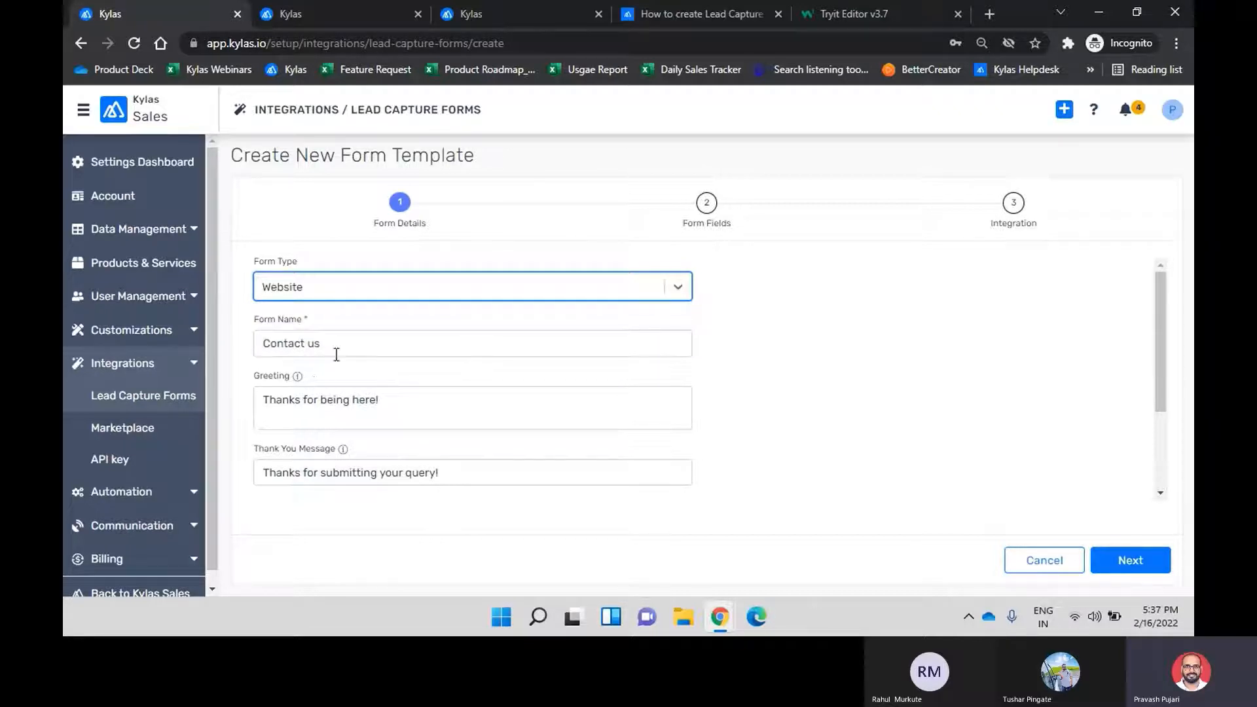
{"action": "left_click", "coordinate": [304, 344]}
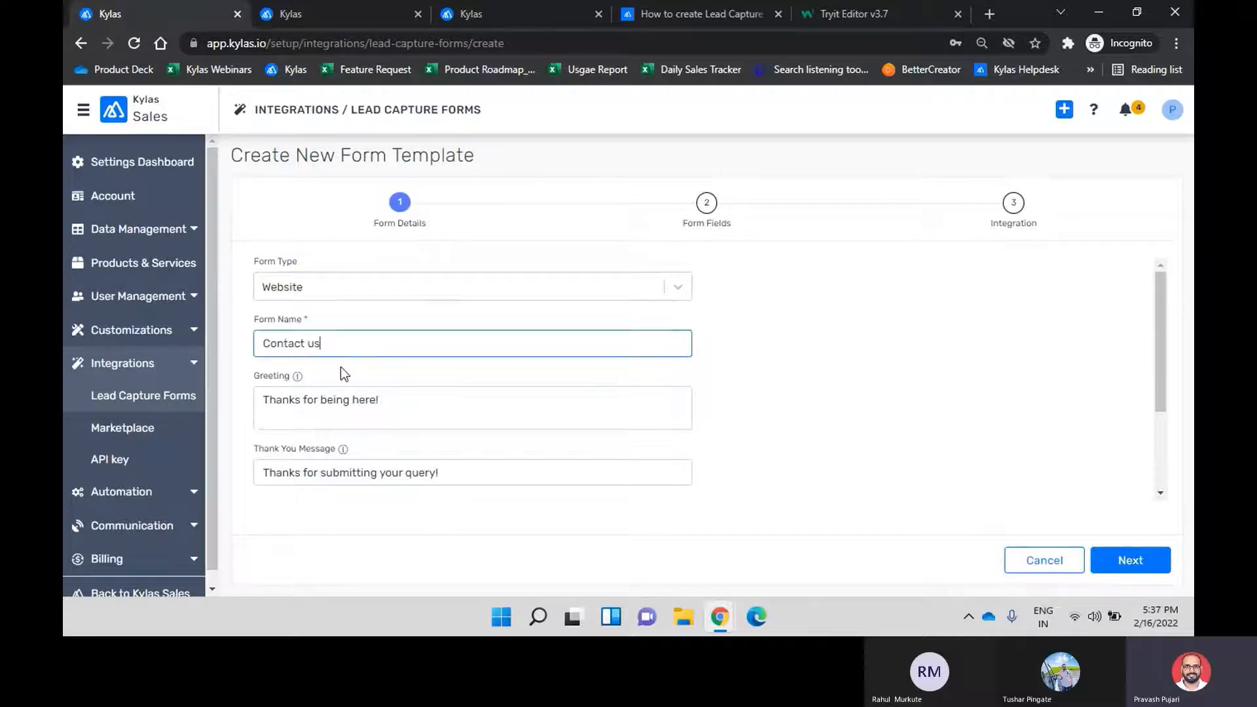
{"action": "scroll", "coordinate": [318, 429], "scroll_direction": "down", "scroll_amount": 1}
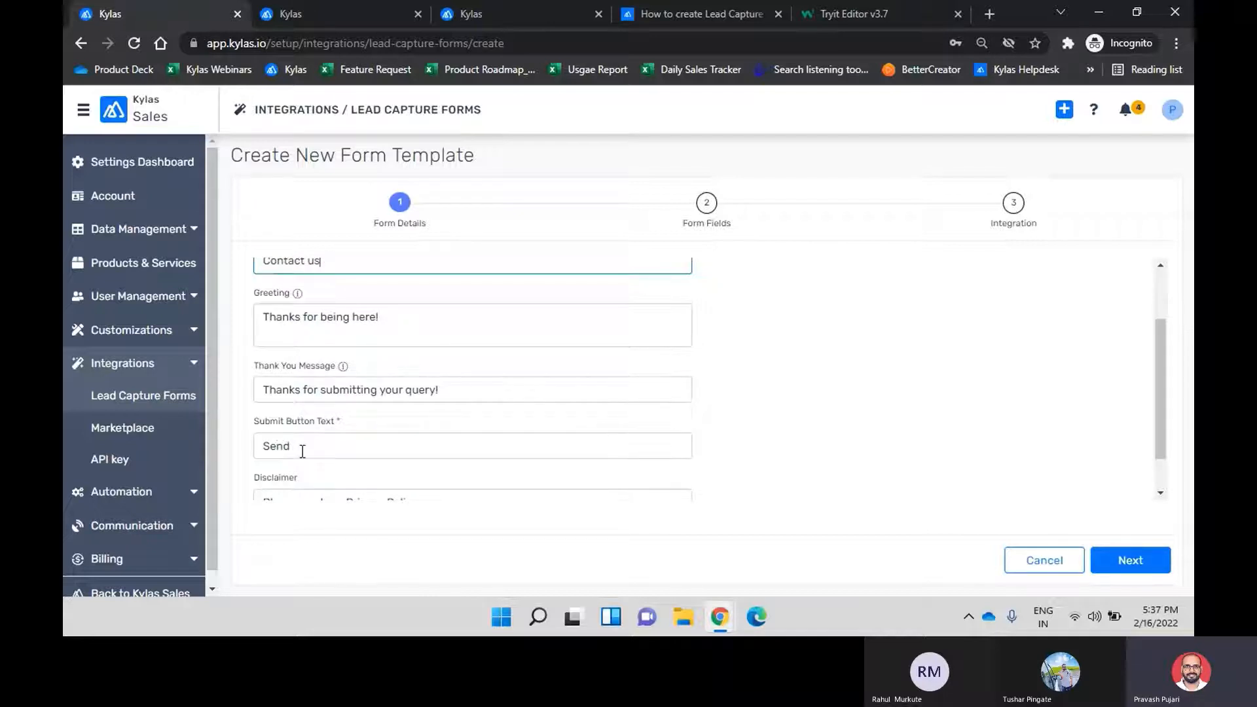
{"action": "scroll", "coordinate": [302, 452], "scroll_direction": "down", "scroll_amount": 1}
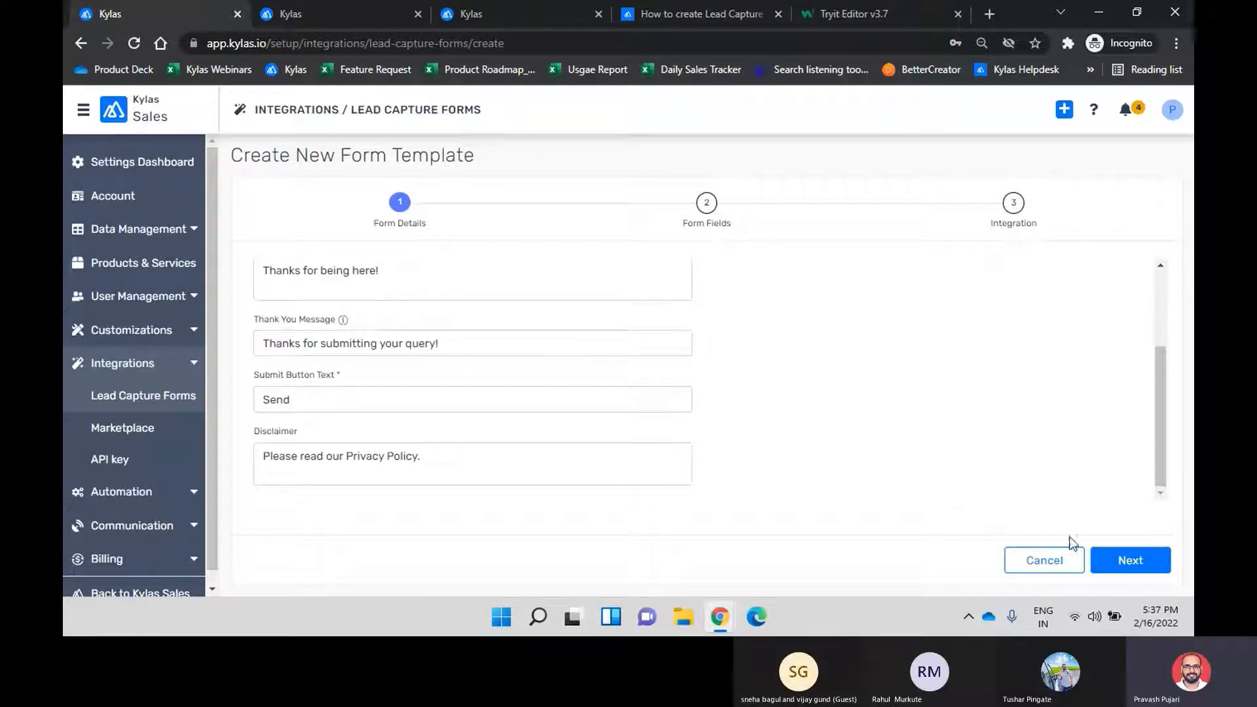
- Continue to the form fields and add First Name as a mandatory field
{"action": "left_click", "coordinate": [1131, 561]}
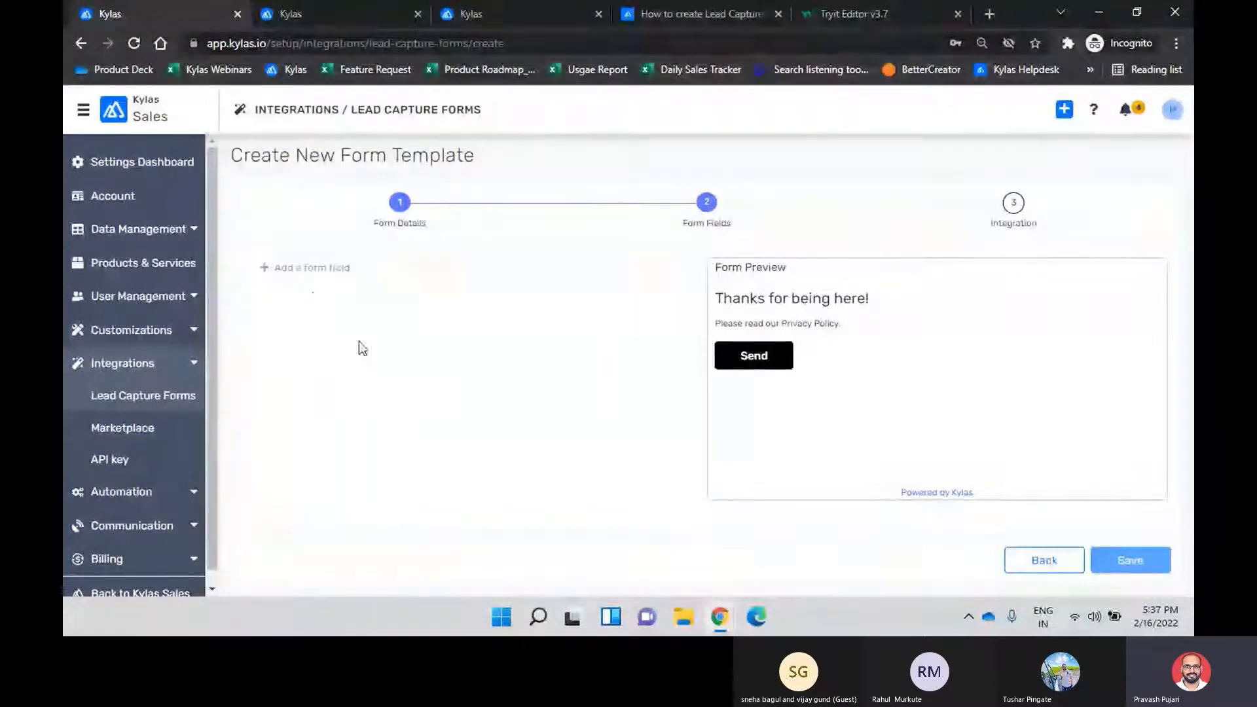
{"action": "left_click", "coordinate": [313, 266]}
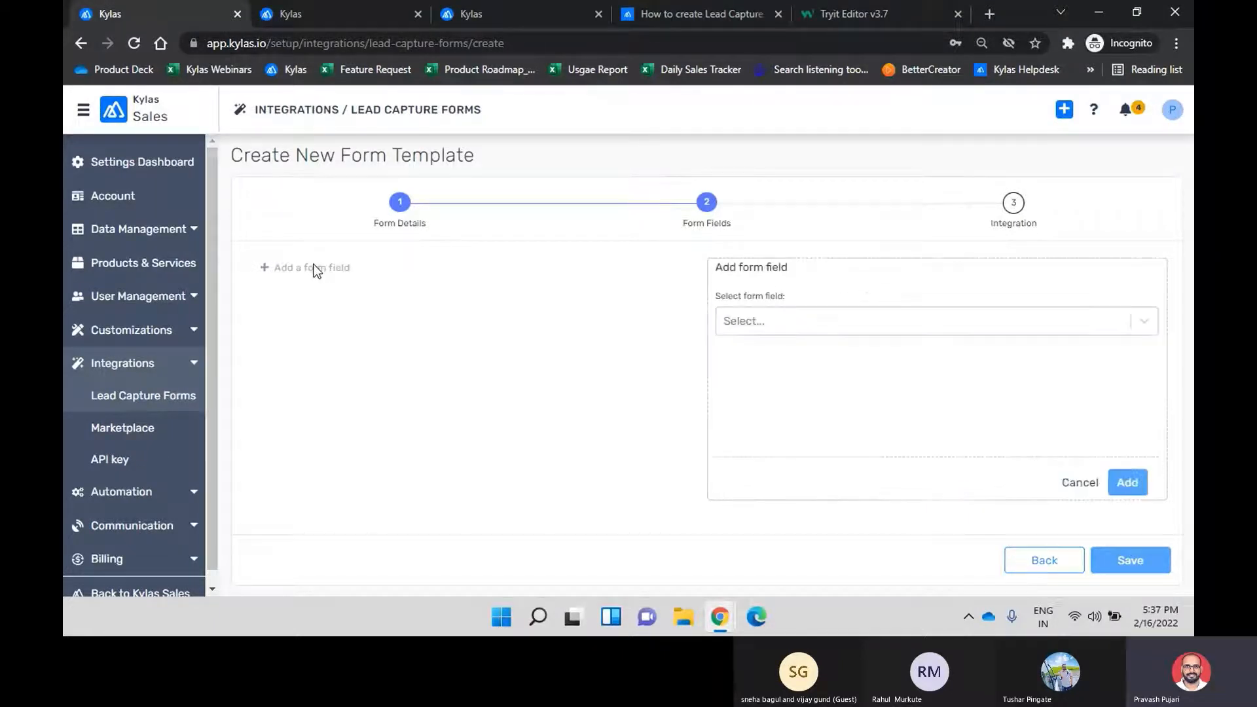
{"action": "left_click", "coordinate": [758, 317]}
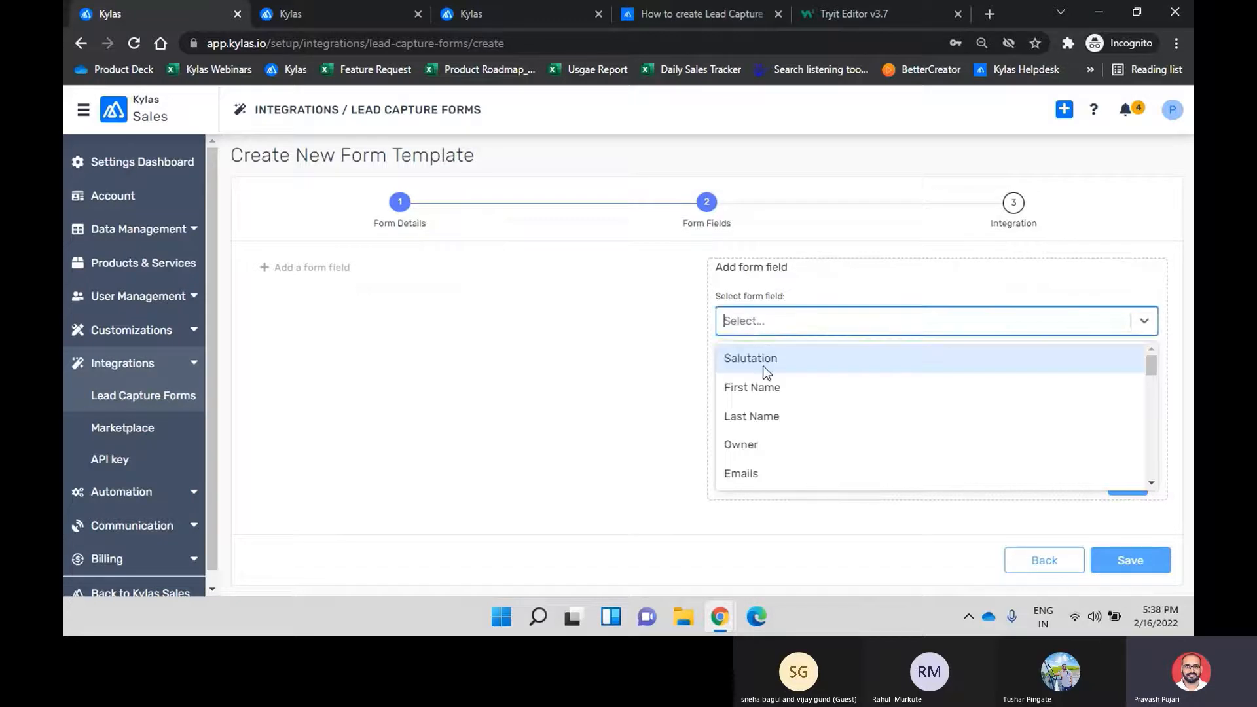
{"action": "left_click", "coordinate": [763, 390]}
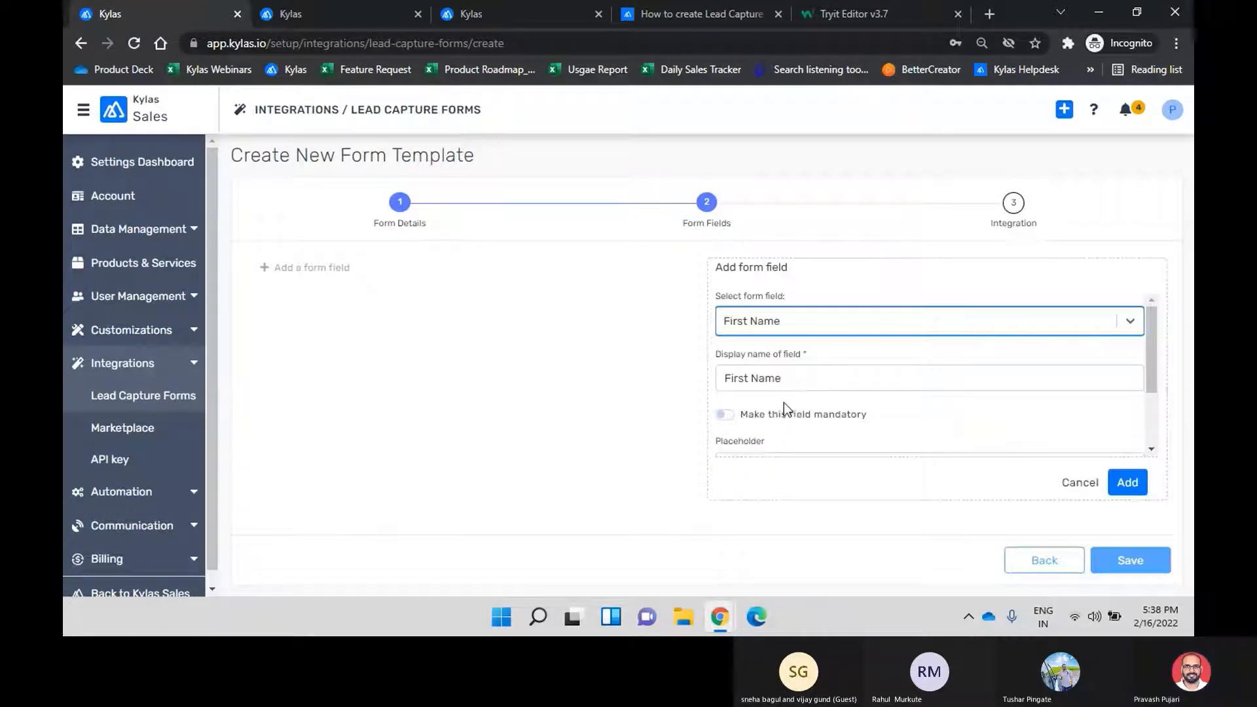
{"action": "scroll", "coordinate": [779, 403], "scroll_direction": "down", "scroll_amount": 2}
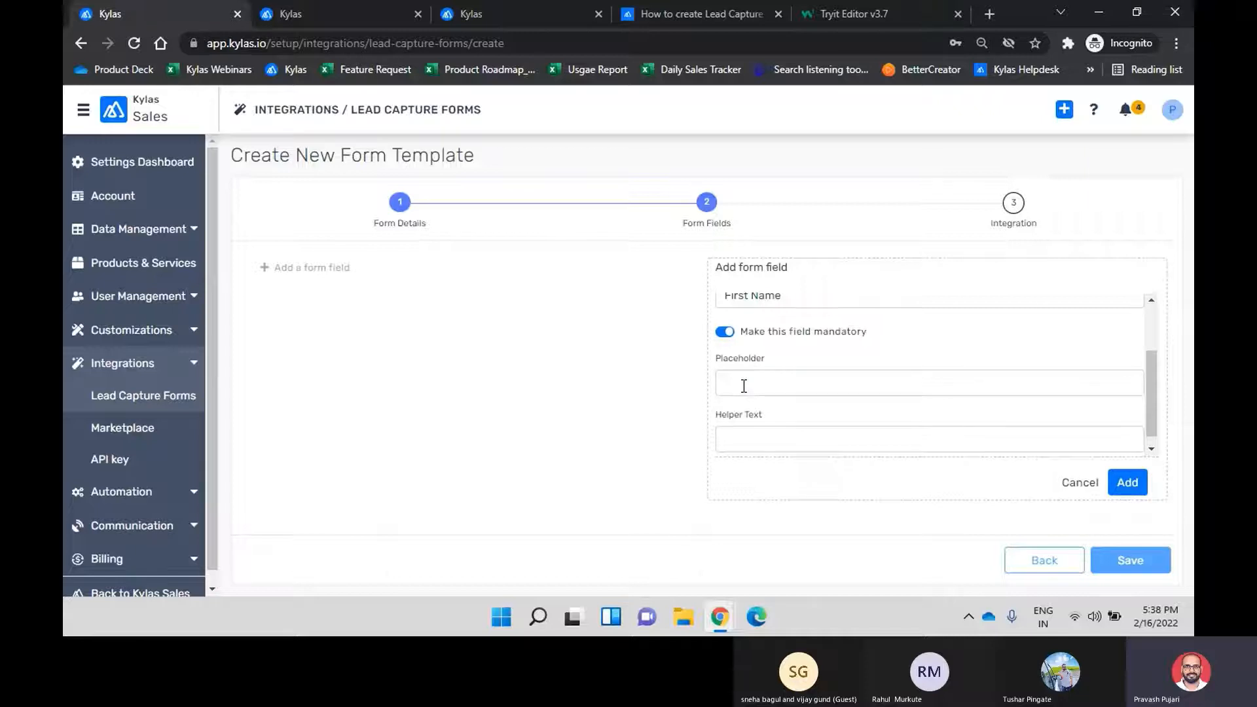
{"action": "left_click", "coordinate": [752, 436]}
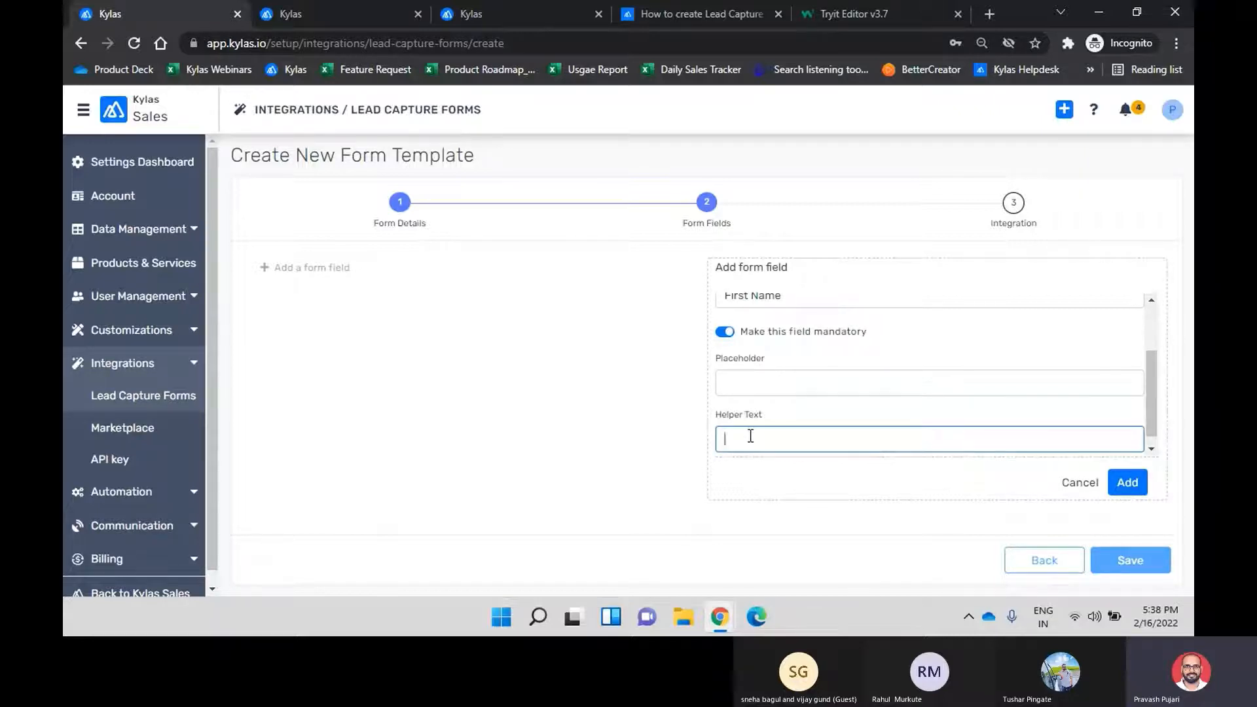
{"action": "scroll", "coordinate": [823, 416], "scroll_direction": "down", "scroll_amount": 1}
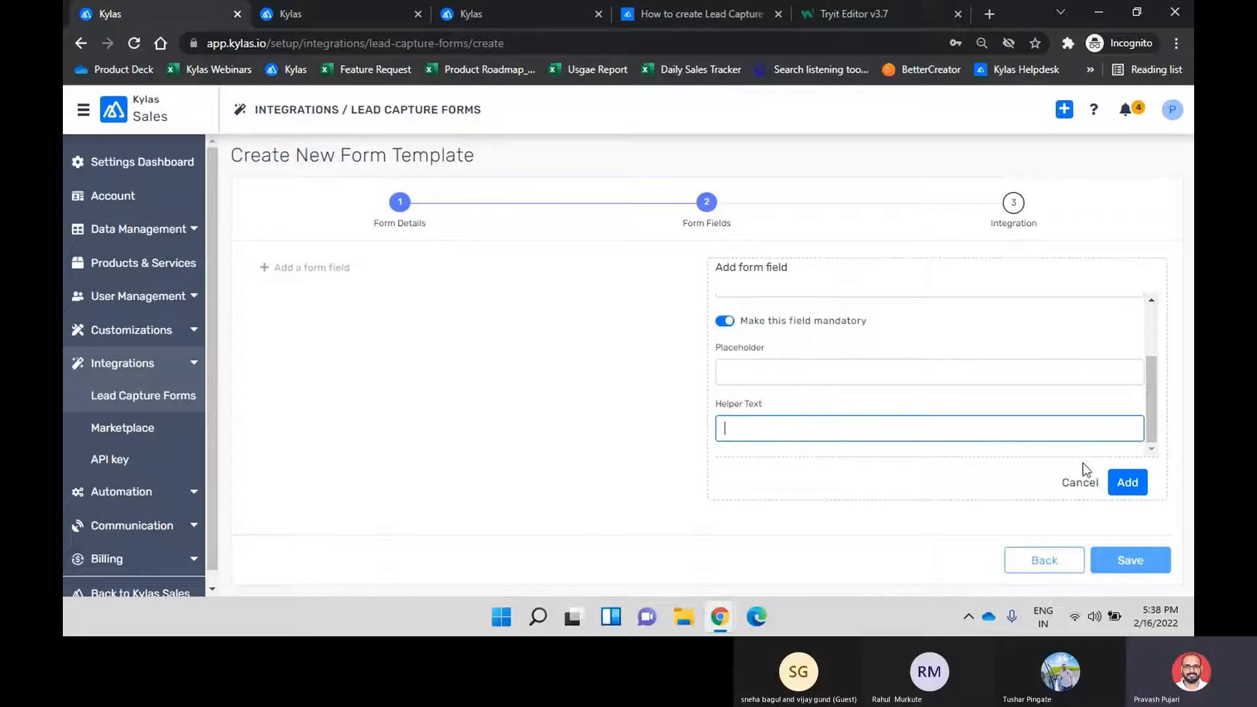
{"action": "left_click", "coordinate": [1125, 483]}
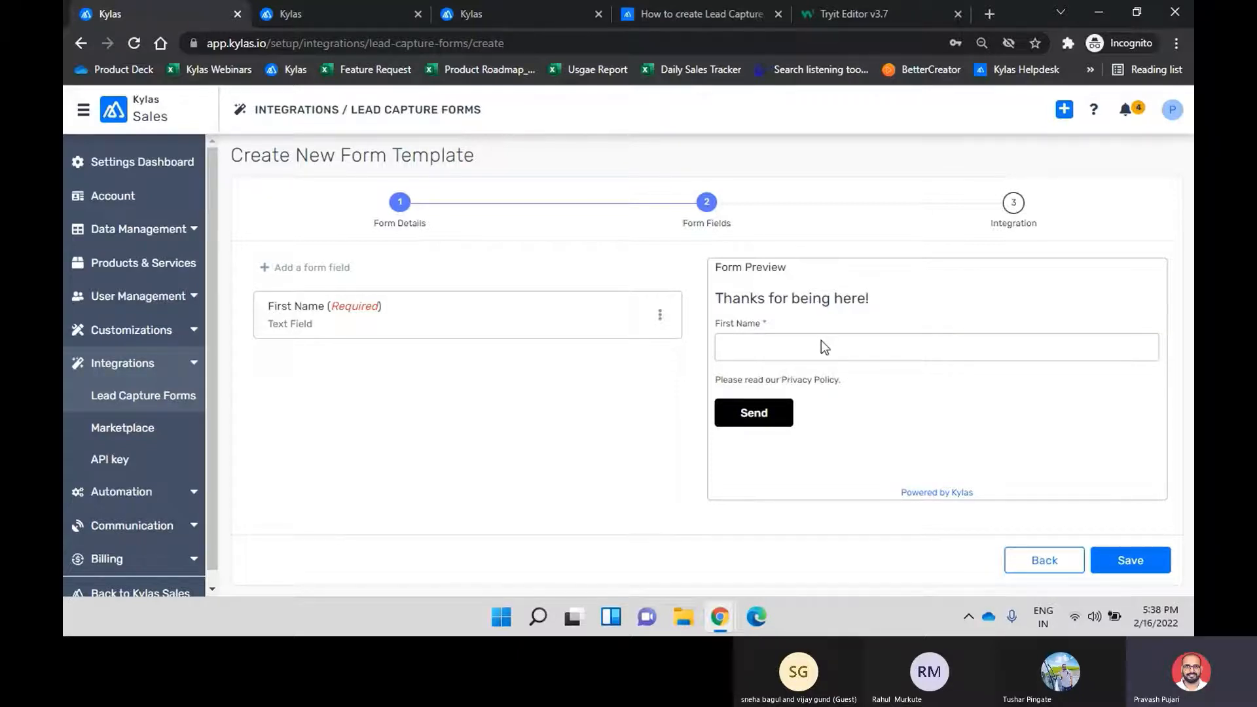
- Add Last Name to the form as a mandatory field
{"action": "left_click", "coordinate": [298, 270]}
{"action": "left_click", "coordinate": [784, 322]}
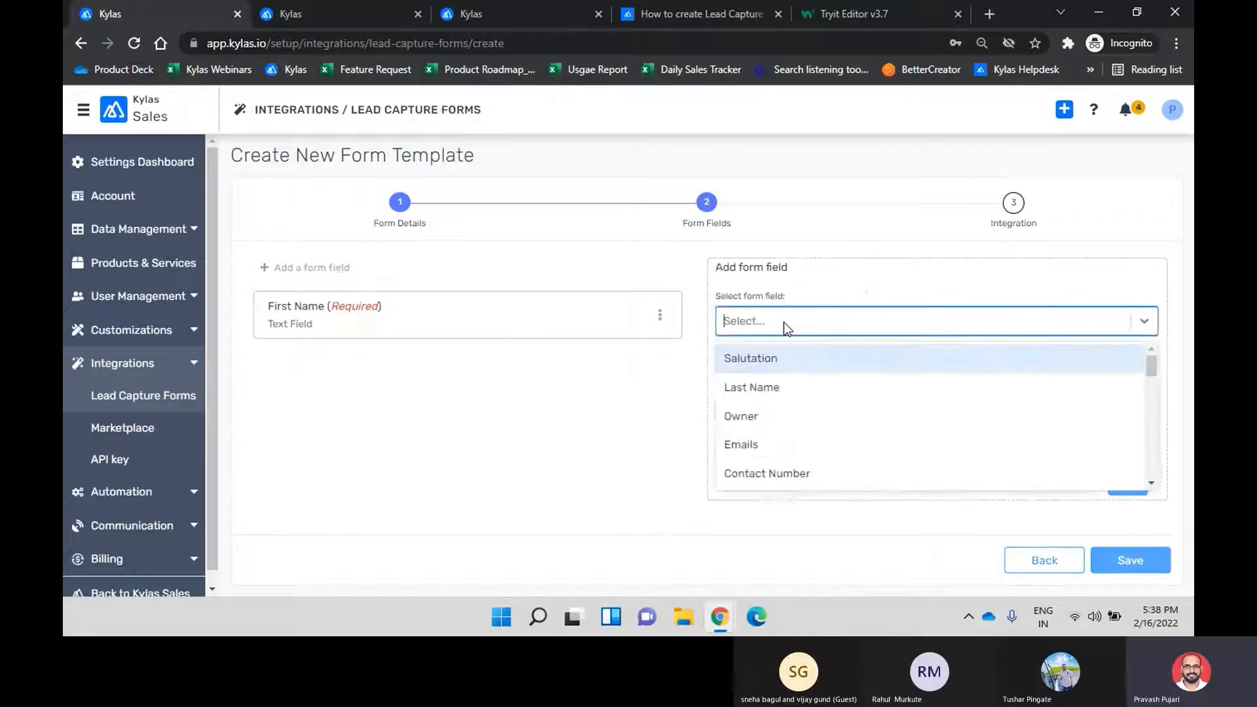
{"action": "left_click", "coordinate": [774, 387]}
{"action": "scroll", "coordinate": [779, 403], "scroll_direction": "down", "scroll_amount": 3}
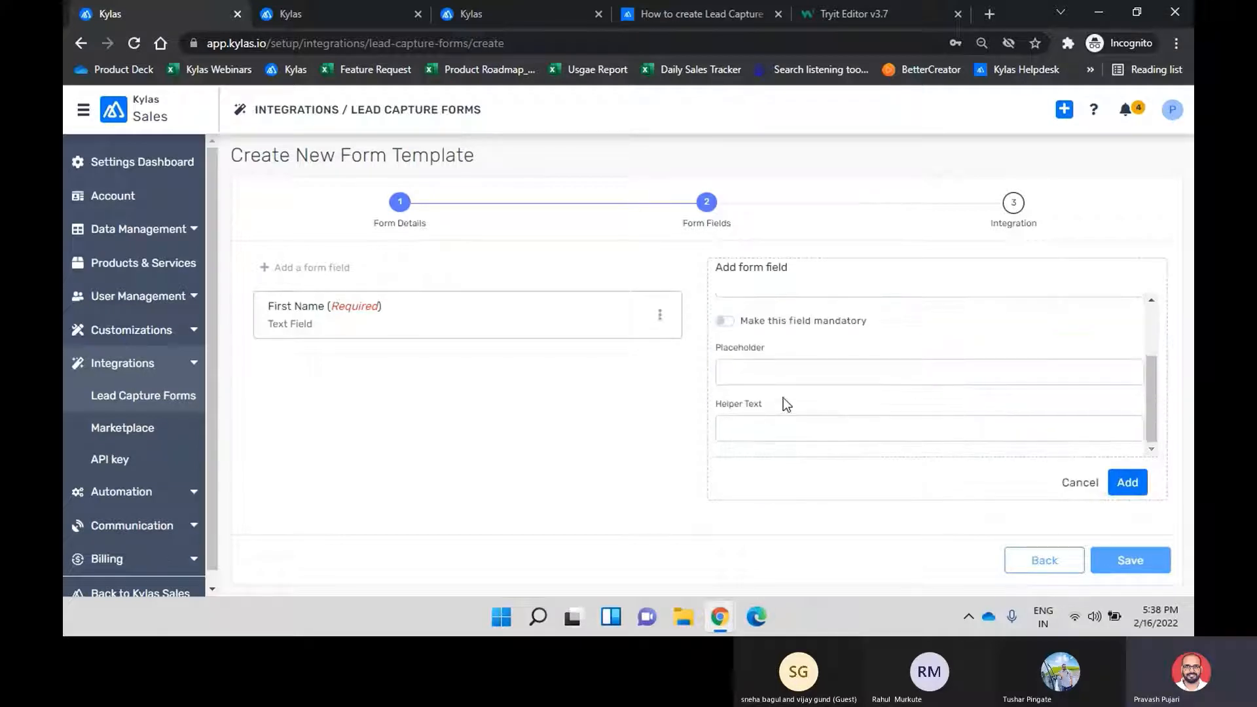
{"action": "left_click", "coordinate": [725, 325]}
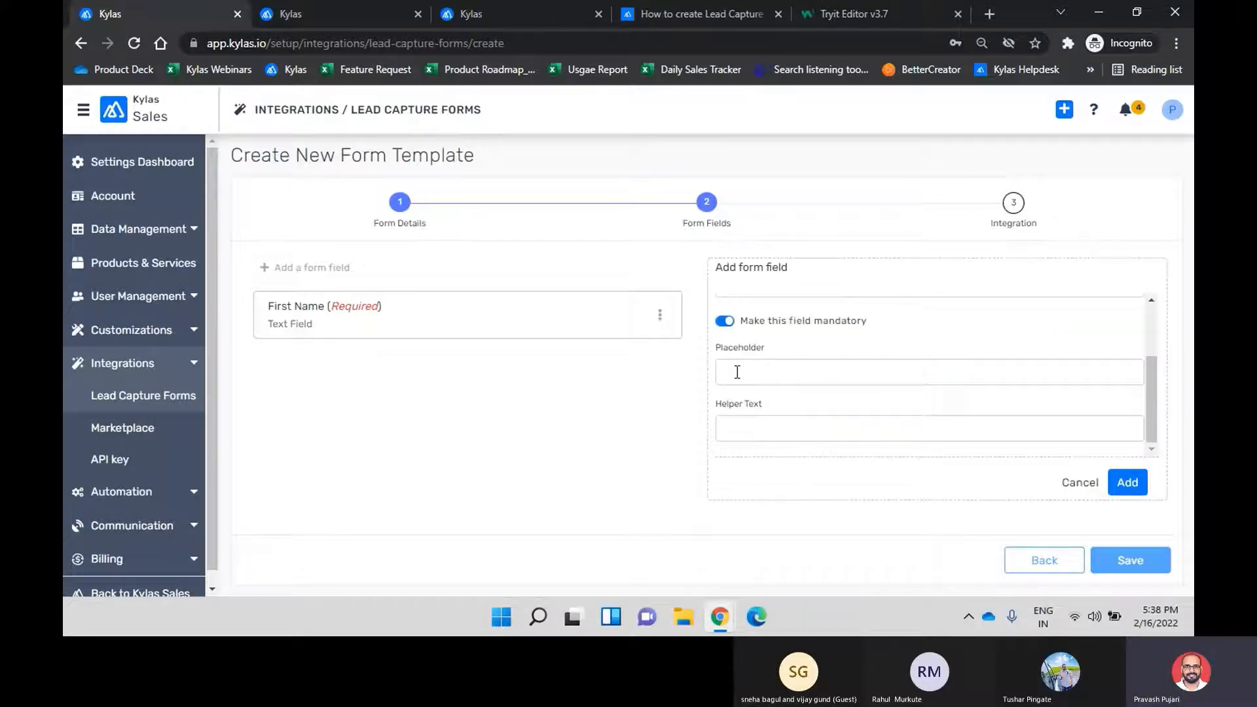
{"action": "left_click", "coordinate": [1126, 485]}
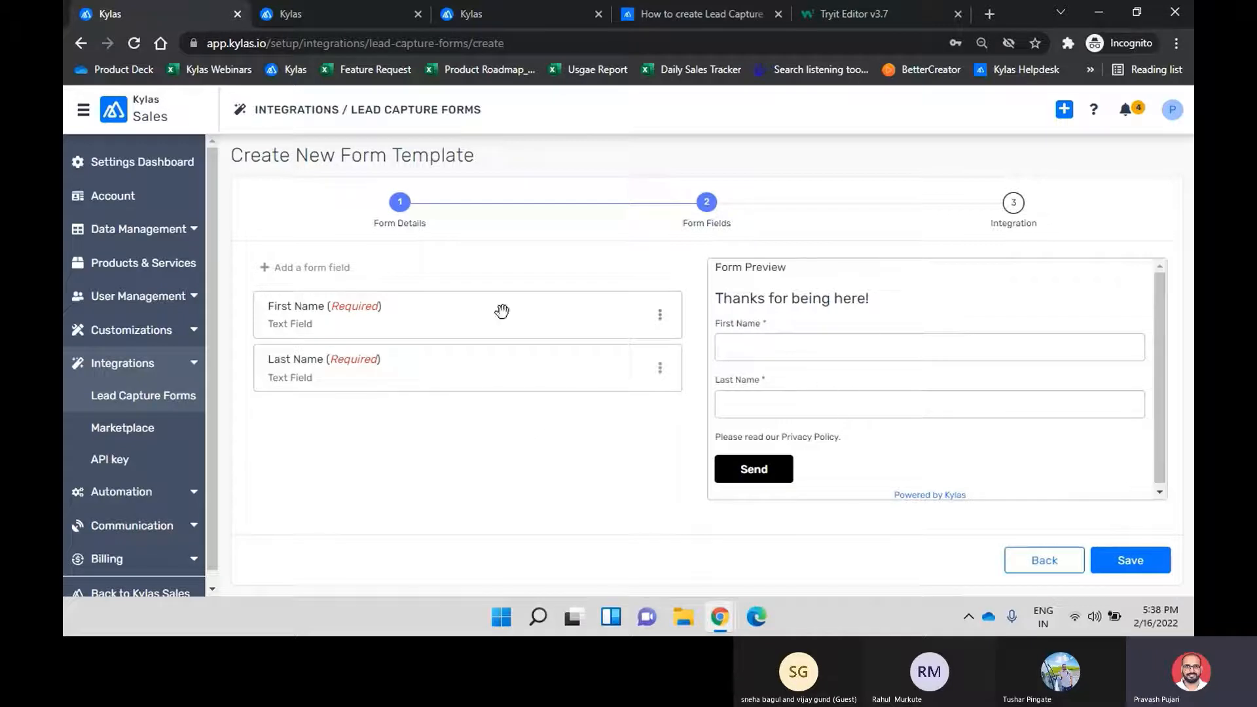
- Add the Emails field with the display name "Email Address" and helper text "Please provide your official email address.", leaving it optional
{"action": "left_click", "coordinate": [317, 266]}
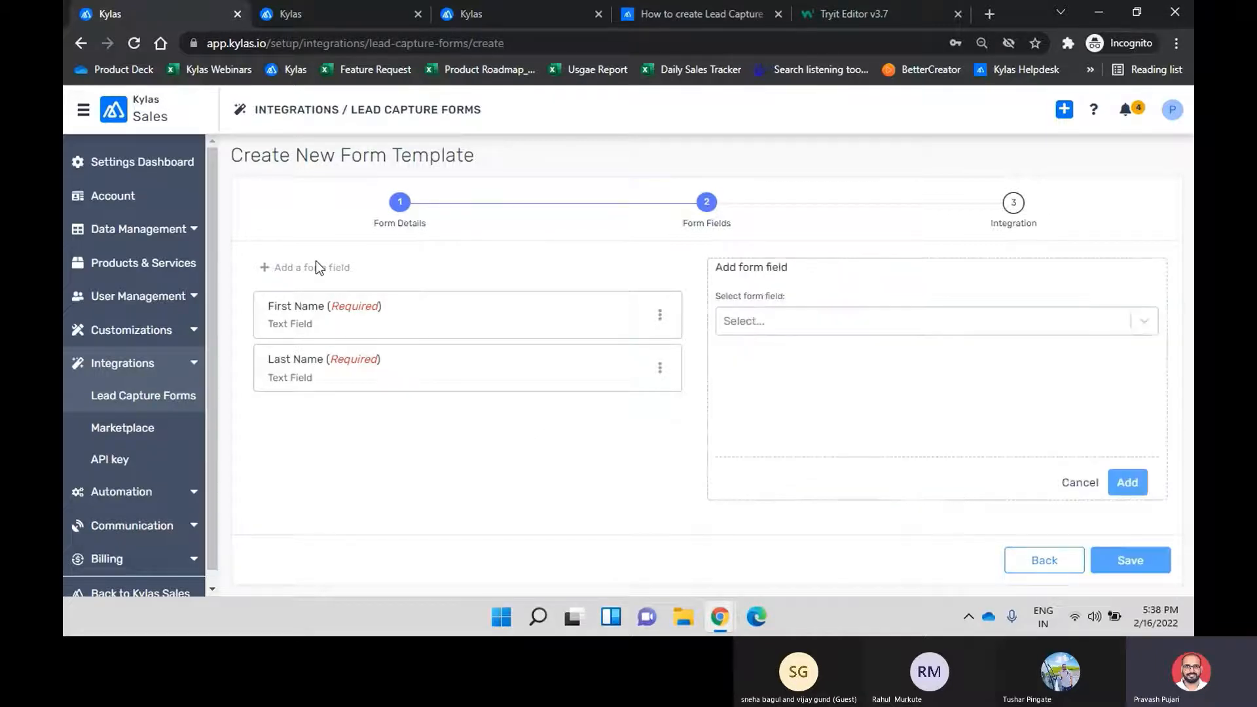
{"action": "left_click", "coordinate": [779, 329]}
{"action": "left_click", "coordinate": [787, 420]}
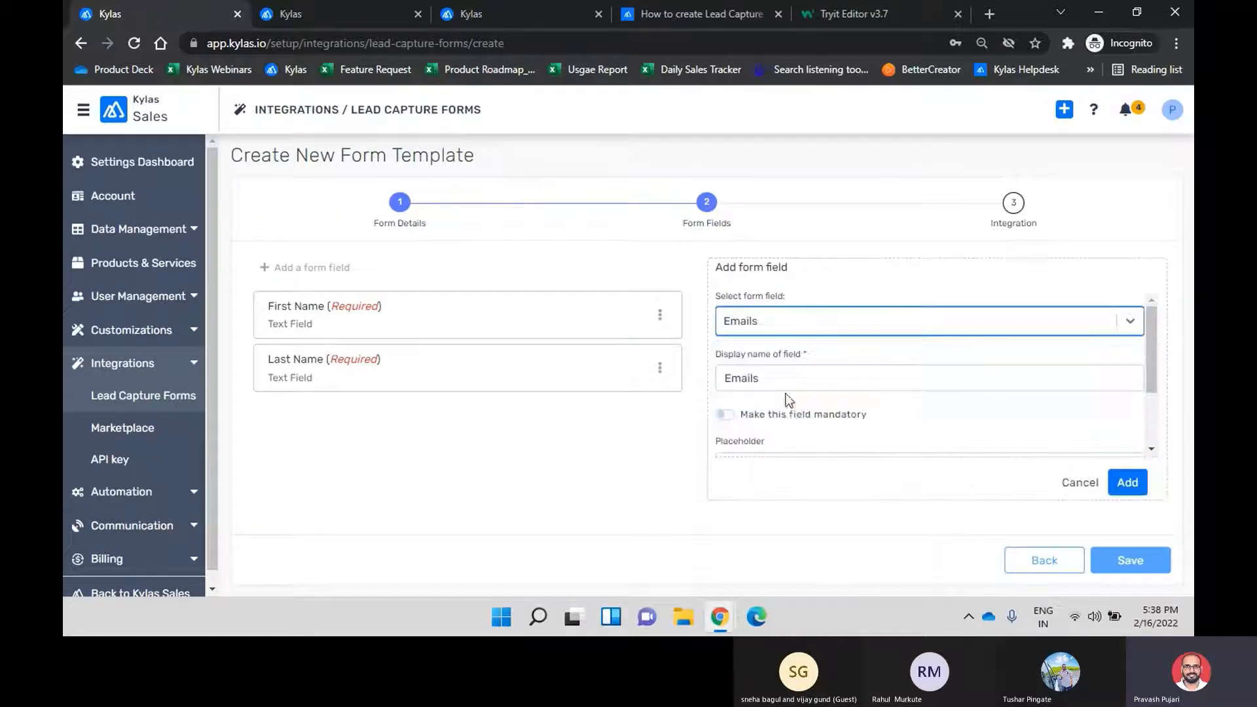
{"action": "left_click", "coordinate": [770, 378]}
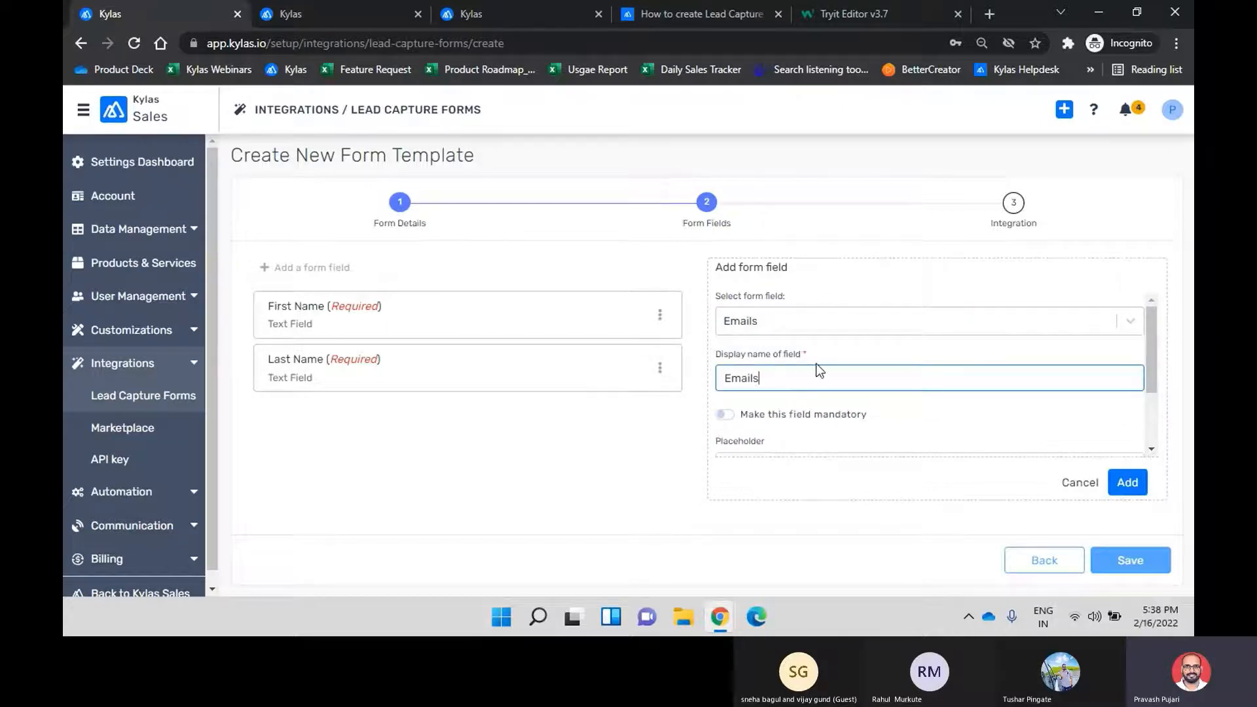
{"action": "type", "text": "Address"}
{"action": "scroll", "coordinate": [851, 360], "scroll_direction": "down", "scroll_amount": 3}
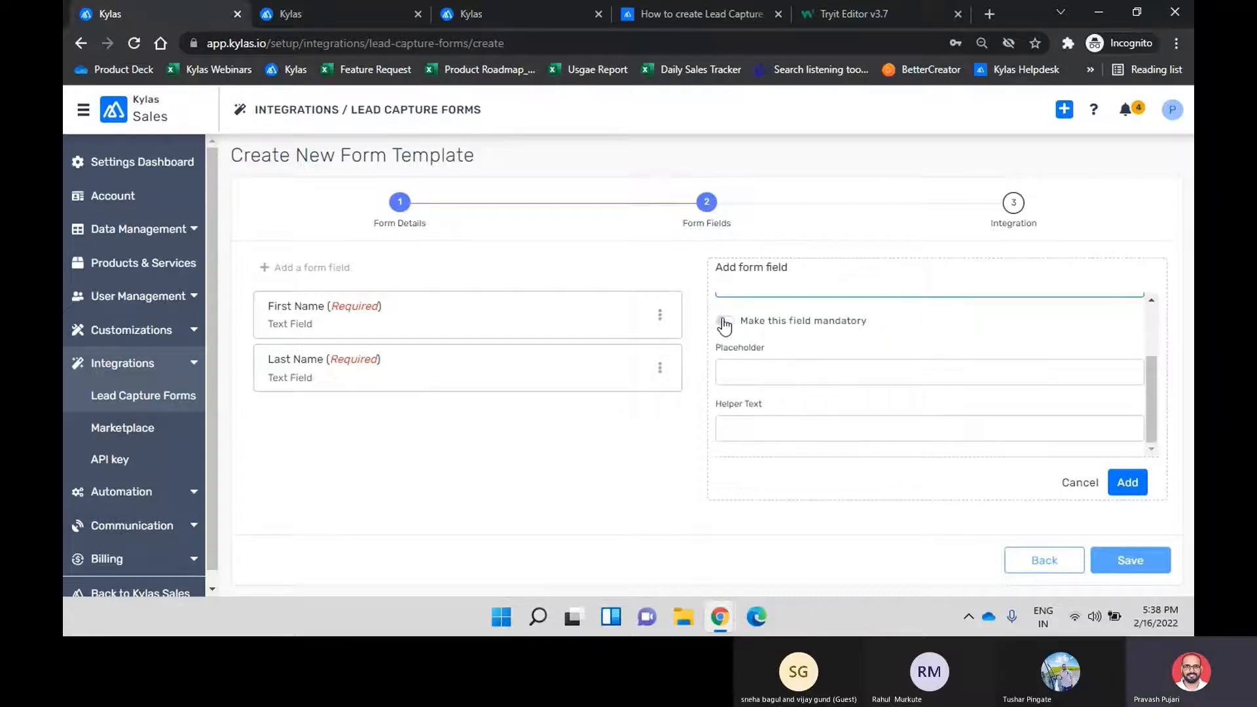
{"action": "left_click", "coordinate": [765, 425]}
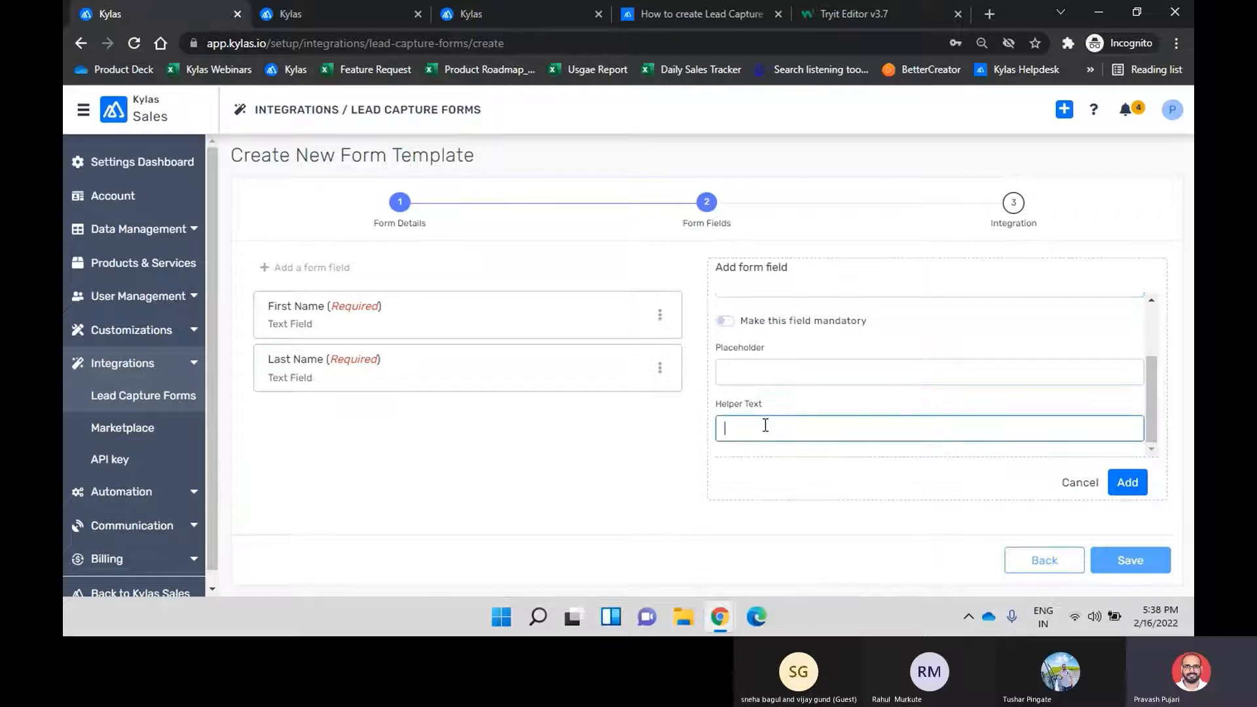
{"action": "type", "text": "Please provide your official email"}
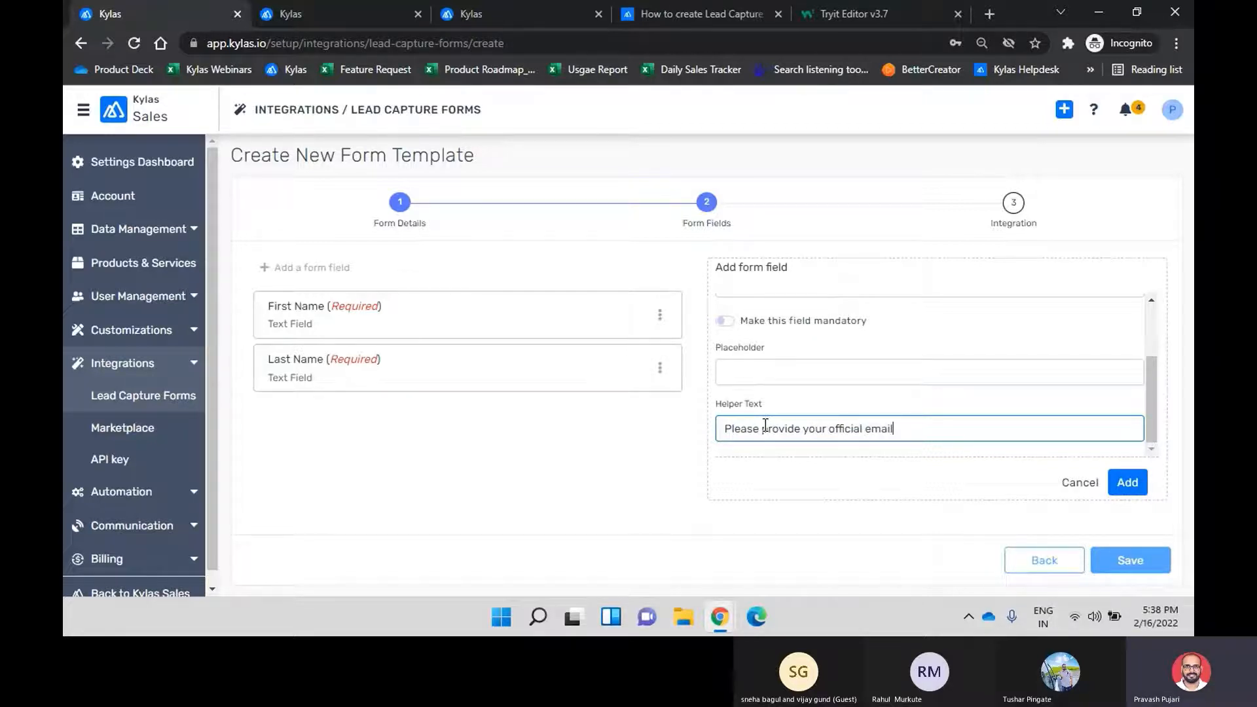
{"action": "type", "text": " address."}
{"action": "left_click", "coordinate": [1125, 482]}
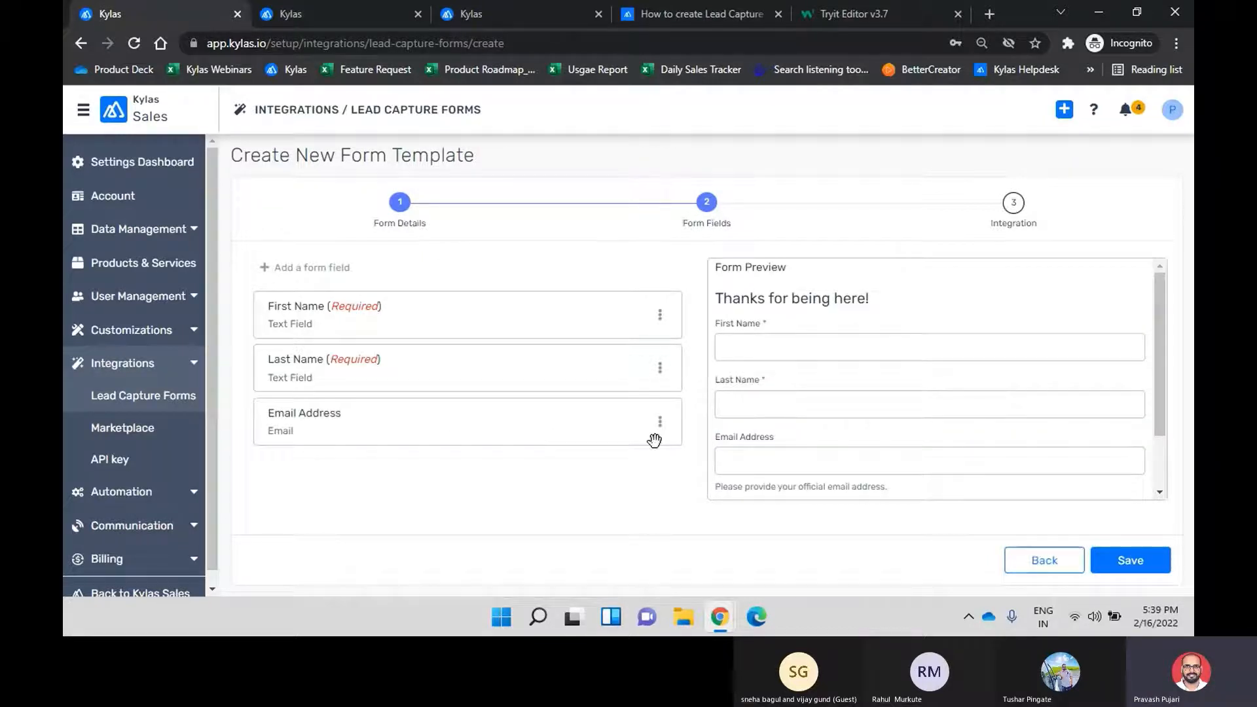
- Add the Contact Number field as mandatory with the display name "Mobile Number"
{"action": "left_click", "coordinate": [308, 269]}
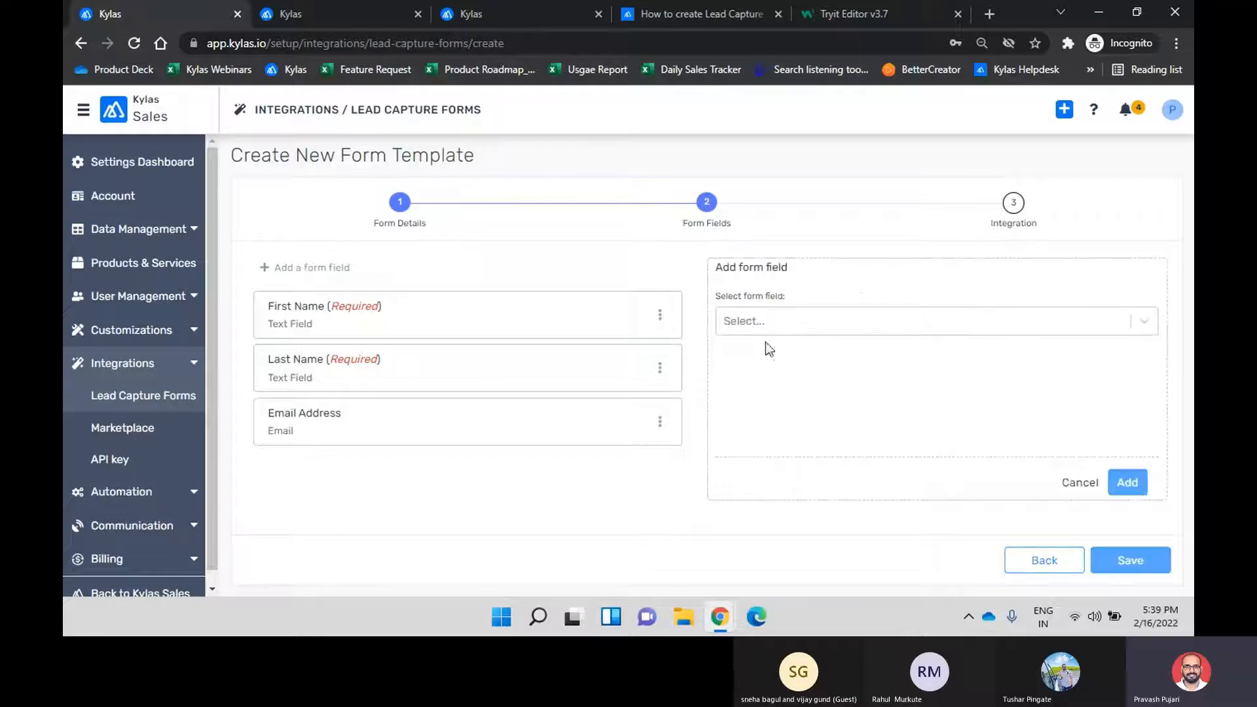
{"action": "left_click", "coordinate": [833, 324]}
{"action": "scroll", "coordinate": [834, 389], "scroll_direction": "down", "scroll_amount": 1}
{"action": "scroll", "coordinate": [832, 391], "scroll_direction": "up", "scroll_amount": 3}
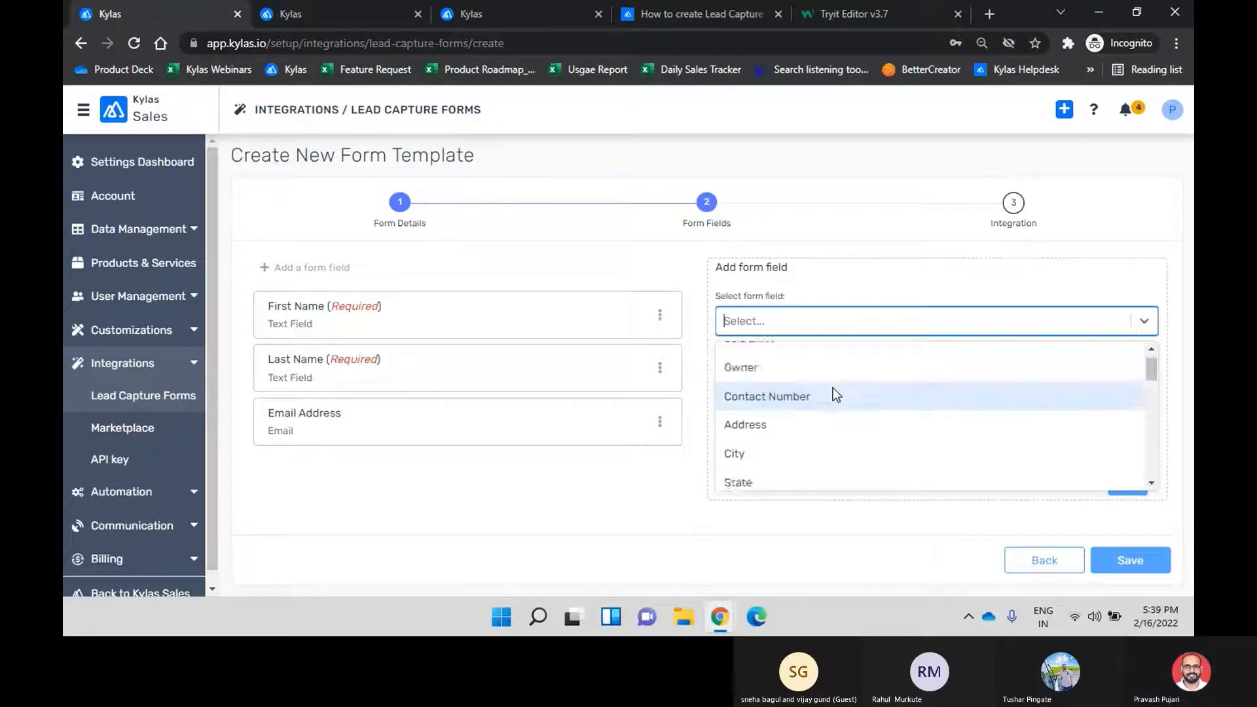
{"action": "left_click", "coordinate": [826, 413]}
{"action": "double_click", "coordinate": [758, 378]}
{"action": "type", "text": "M"}
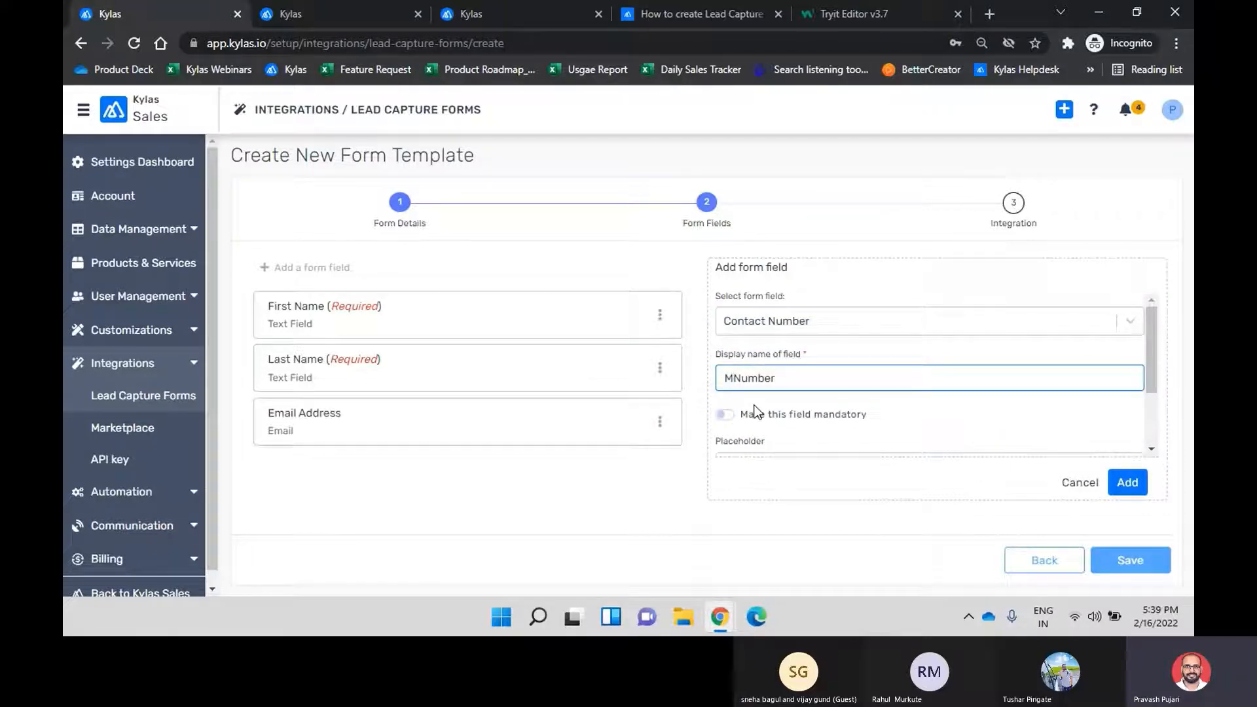
{"action": "type", "text": "obile"}
{"action": "left_click", "coordinate": [724, 415]}
{"action": "scroll", "coordinate": [833, 399], "scroll_direction": "down", "scroll_amount": 2}
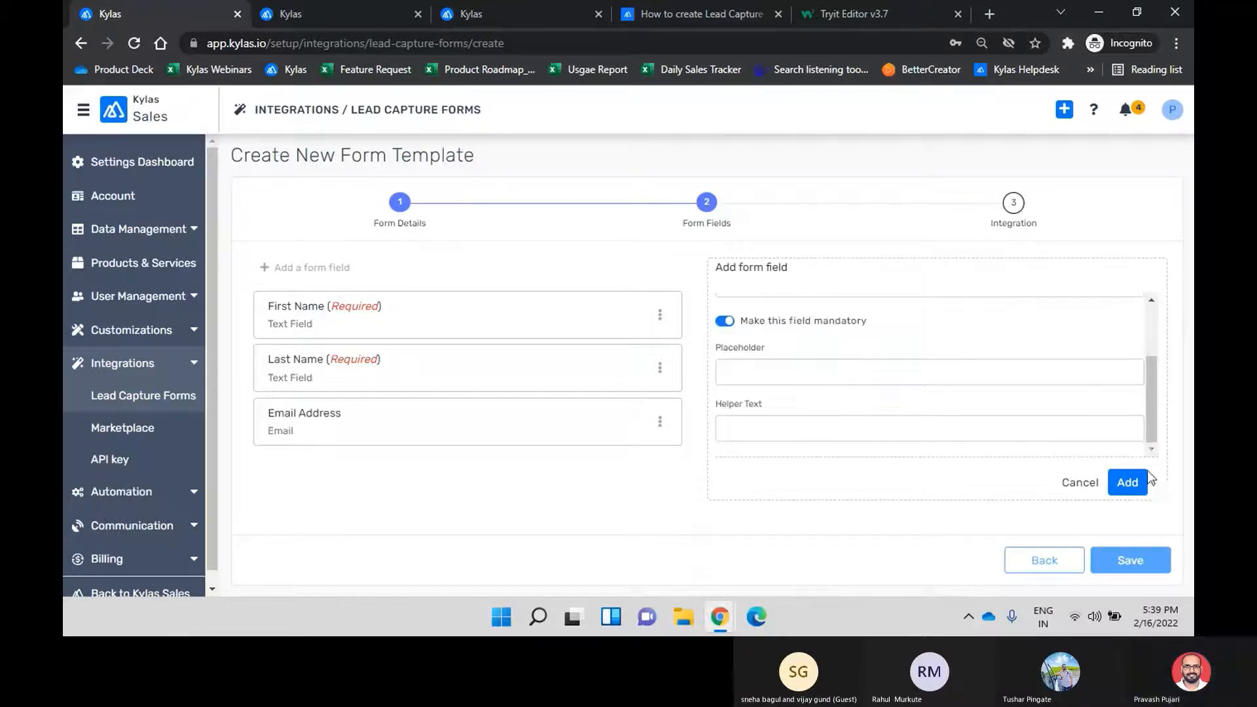
{"action": "left_click", "coordinate": [1126, 481]}
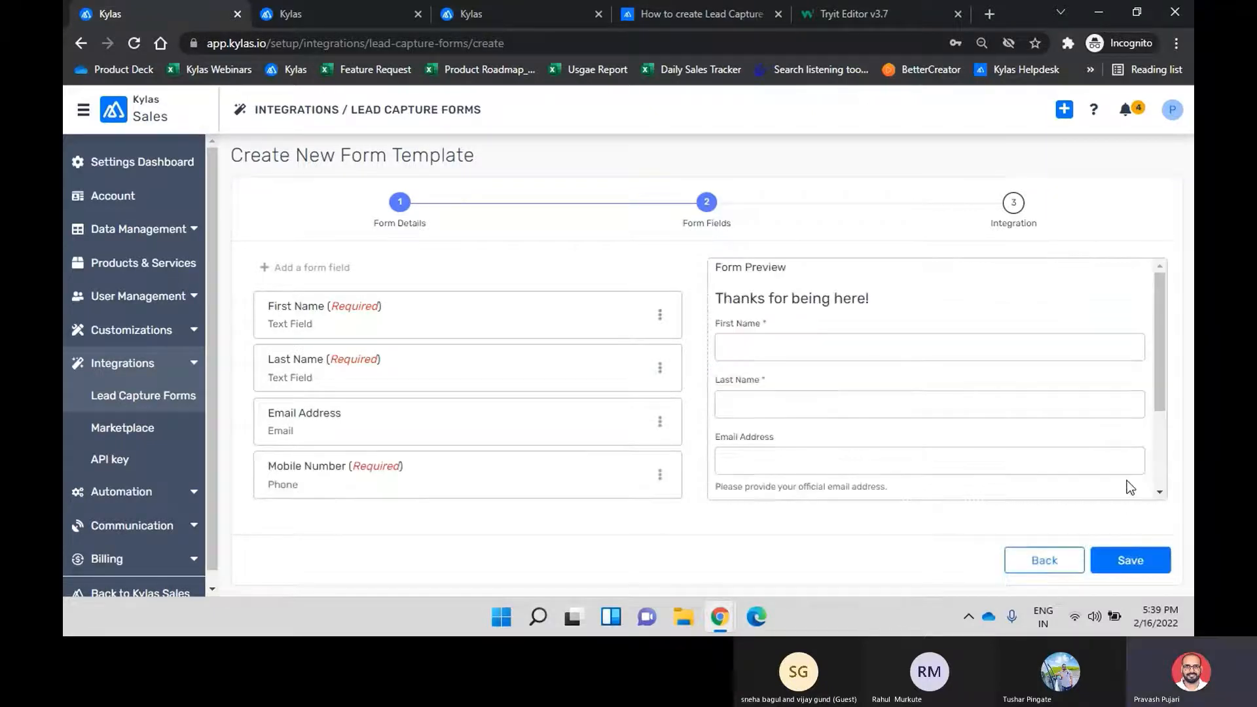
- Start a new form field based on Products or Services
{"action": "left_click", "coordinate": [342, 269]}
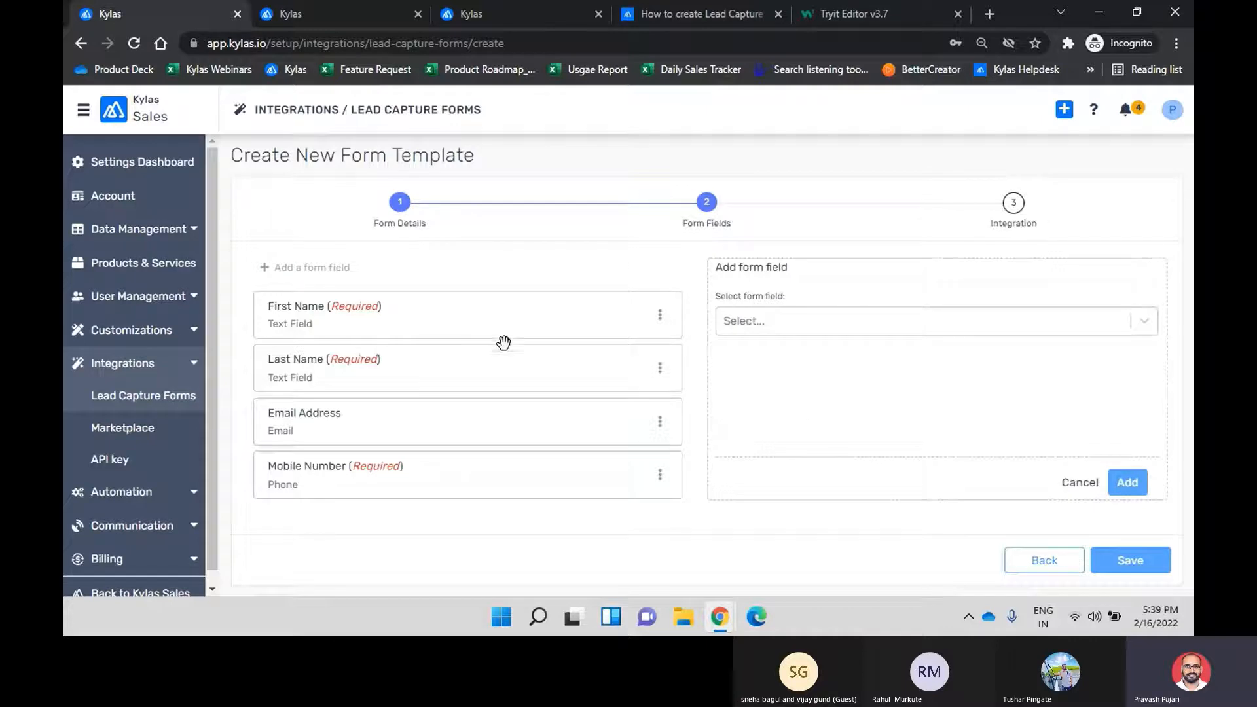
{"action": "left_click", "coordinate": [874, 321]}
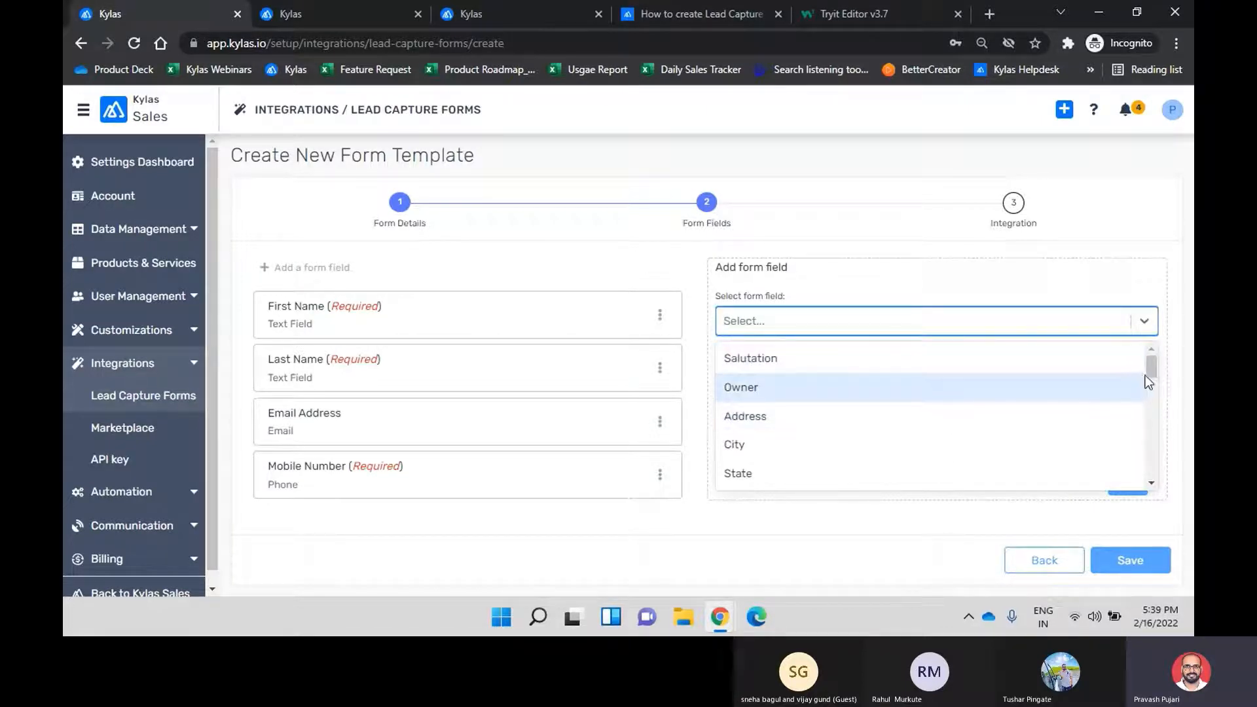
{"action": "left_click_drag", "start_coordinate": [1149, 368], "coordinate": [1152, 448]}
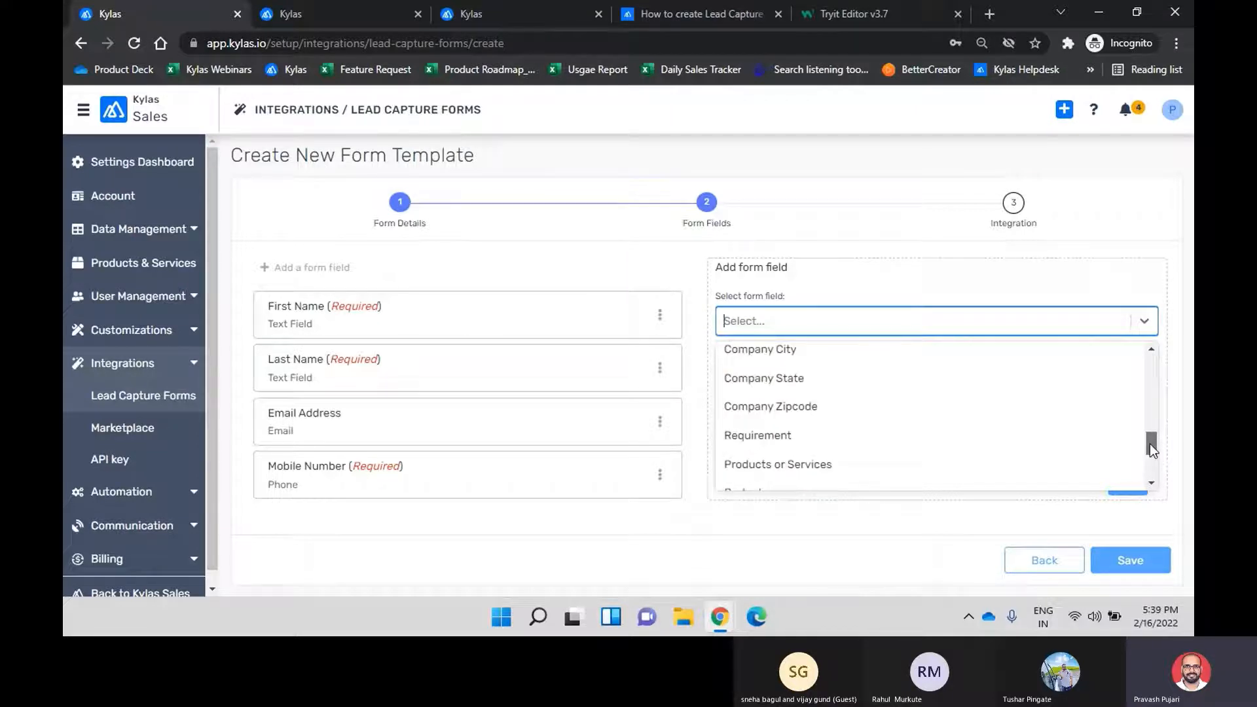
{"action": "left_click", "coordinate": [806, 466]}
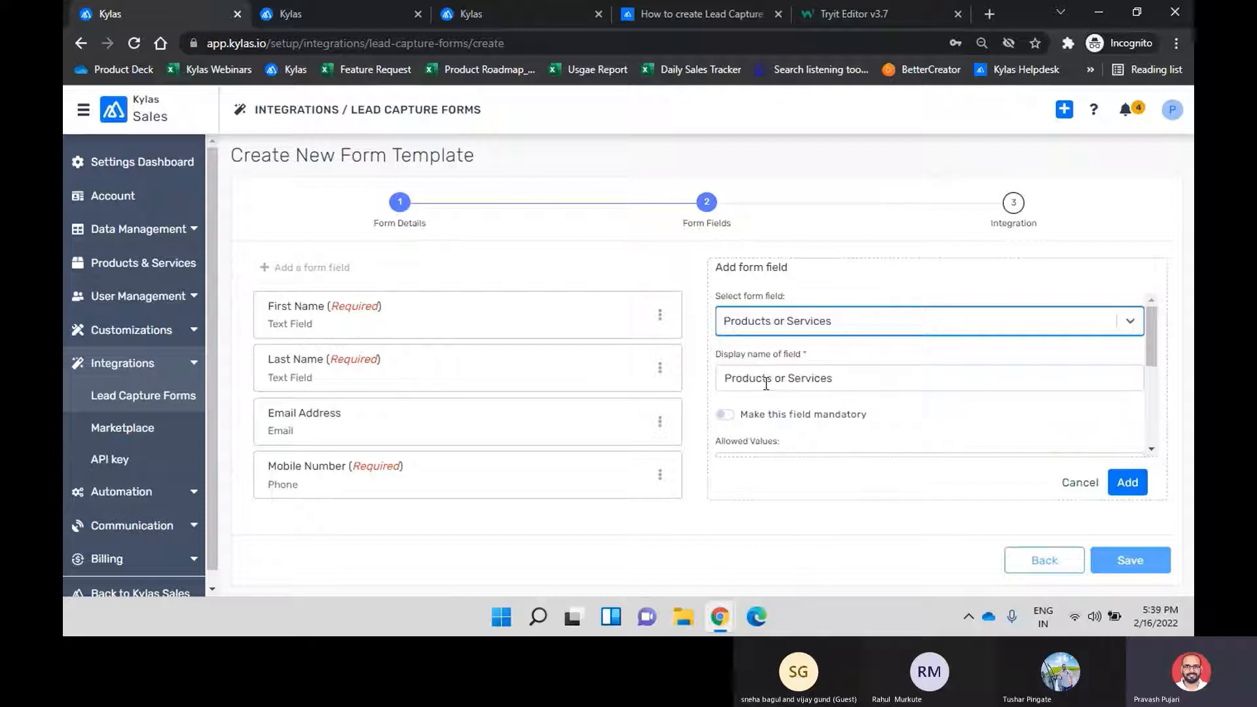
{"action": "left_click_drag", "start_coordinate": [773, 378], "coordinate": [870, 382]}
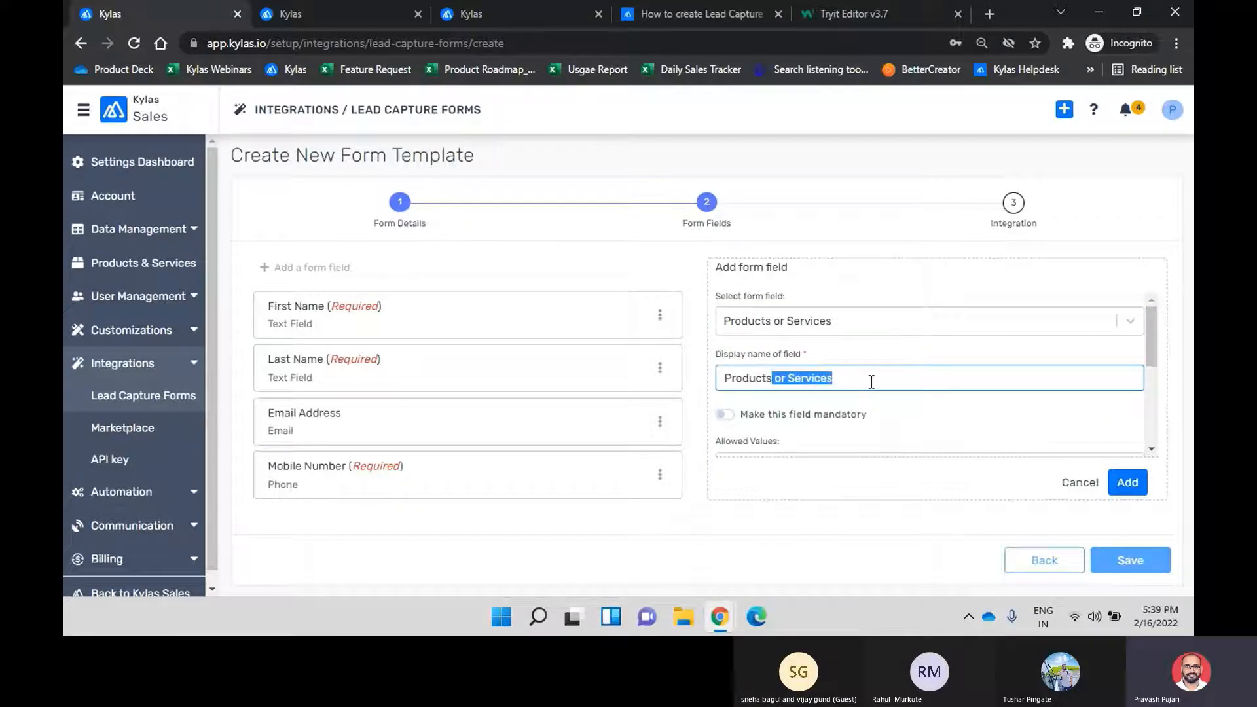
{"action": "key", "text": "BackSpace"}
{"action": "key", "text": "ctrl+z"}
{"action": "left_click", "coordinate": [872, 382]}
- Make the Products or Services field mandatory and check which allowed values it offers
{"action": "left_click", "coordinate": [725, 416]}
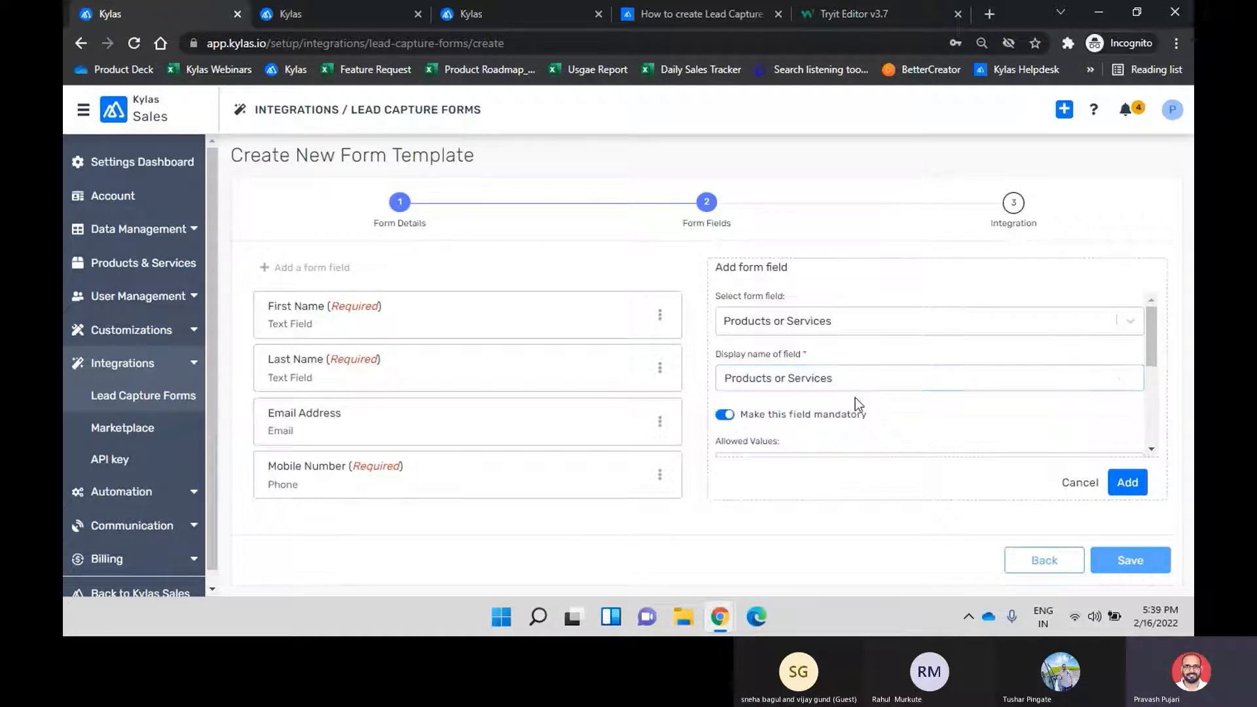
{"action": "scroll", "coordinate": [855, 398], "scroll_direction": "down", "scroll_amount": 5}
{"action": "scroll", "coordinate": [818, 398], "scroll_direction": "up", "scroll_amount": 3}
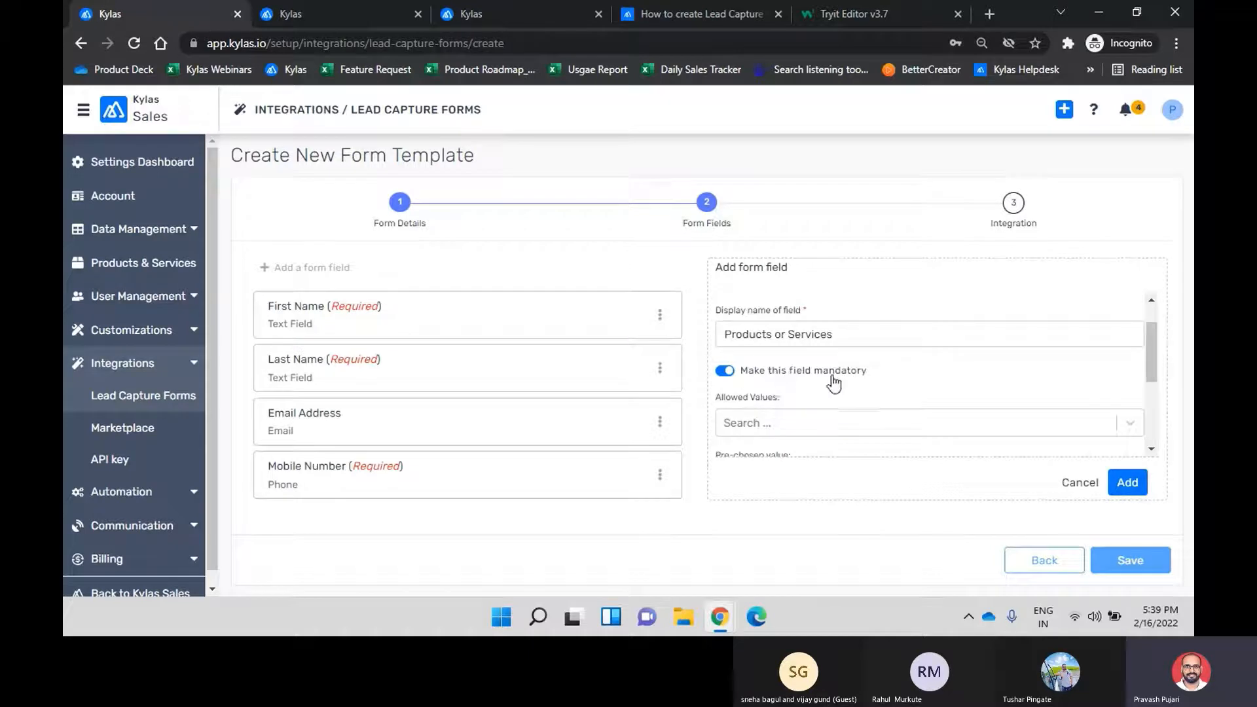
{"action": "scroll", "coordinate": [842, 380], "scroll_direction": "down", "scroll_amount": 2}
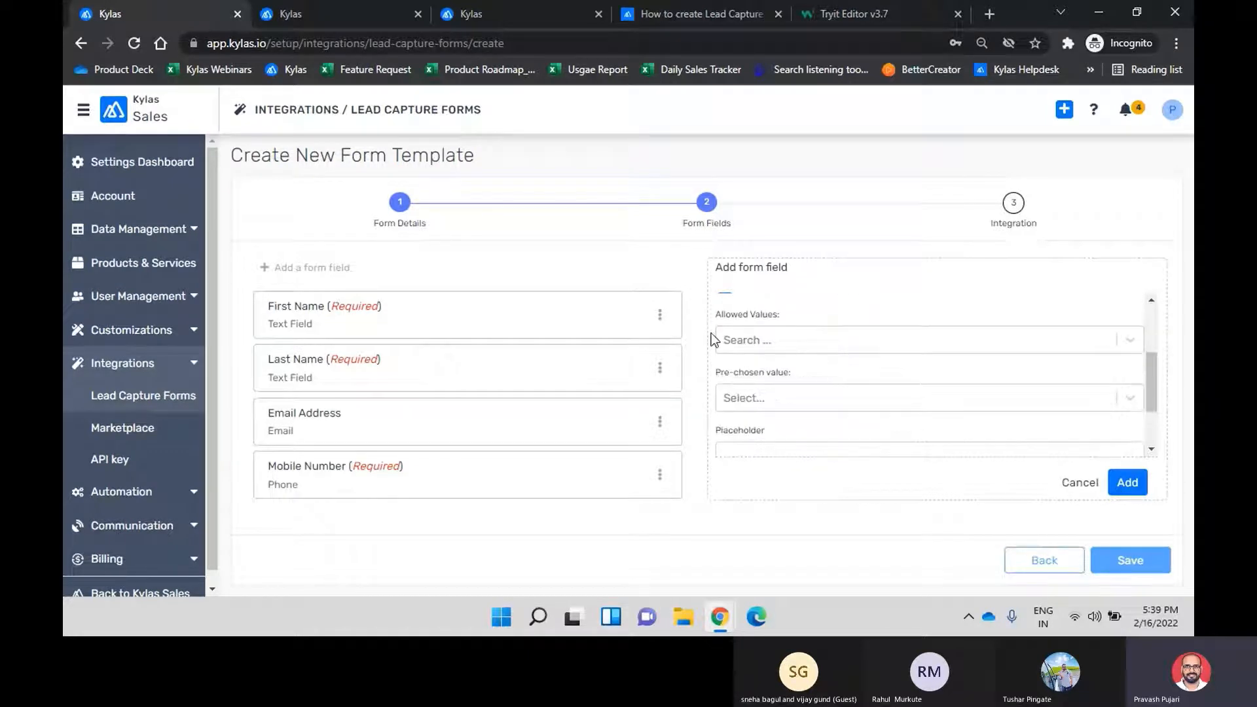
{"action": "left_click", "coordinate": [786, 341]}
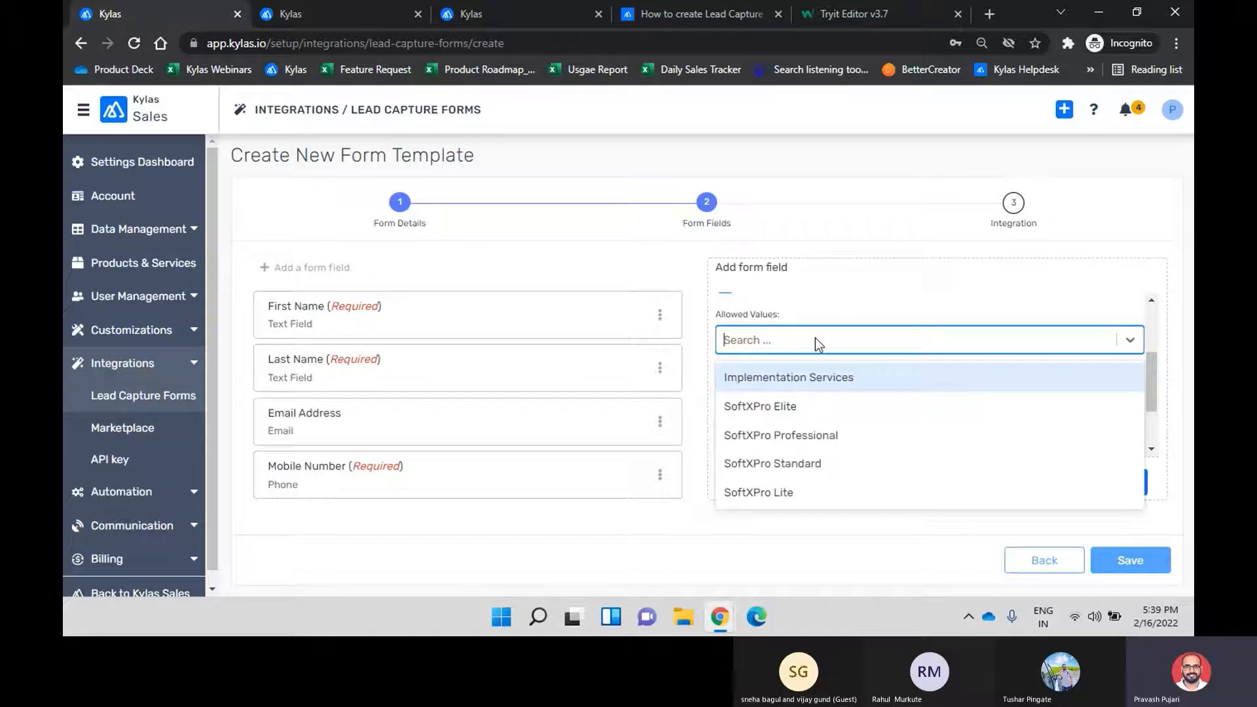
{"action": "left_click", "coordinate": [886, 305]}
{"action": "scroll", "coordinate": [888, 315], "scroll_direction": "up", "scroll_amount": 1}
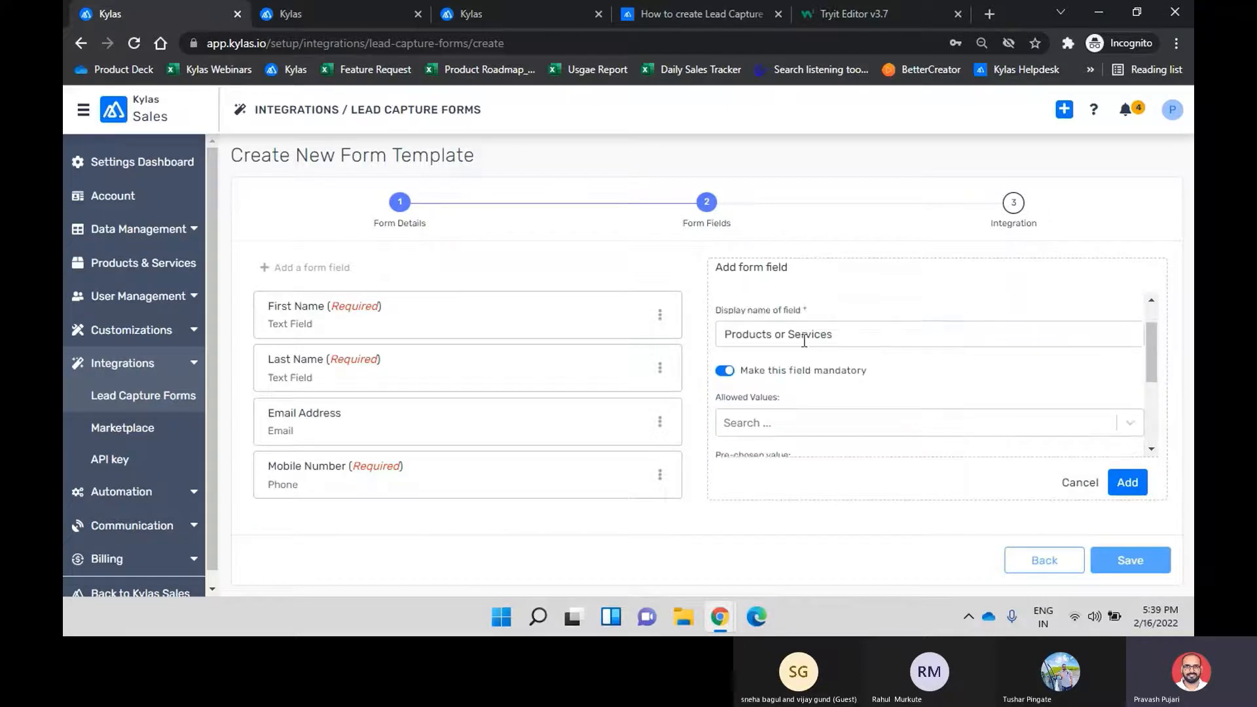
- Shorten the field's display name to "Products" and allow the values SoftXPro Elite, SoftXPro Professional, SoftXPro Standard and SoftXPro Lite
{"action": "left_click_drag", "start_coordinate": [772, 335], "coordinate": [844, 348]}
{"action": "key", "text": "BackSpace"}
{"action": "scroll", "coordinate": [880, 394], "scroll_direction": "down", "scroll_amount": 1}
{"action": "left_click", "coordinate": [773, 345]}
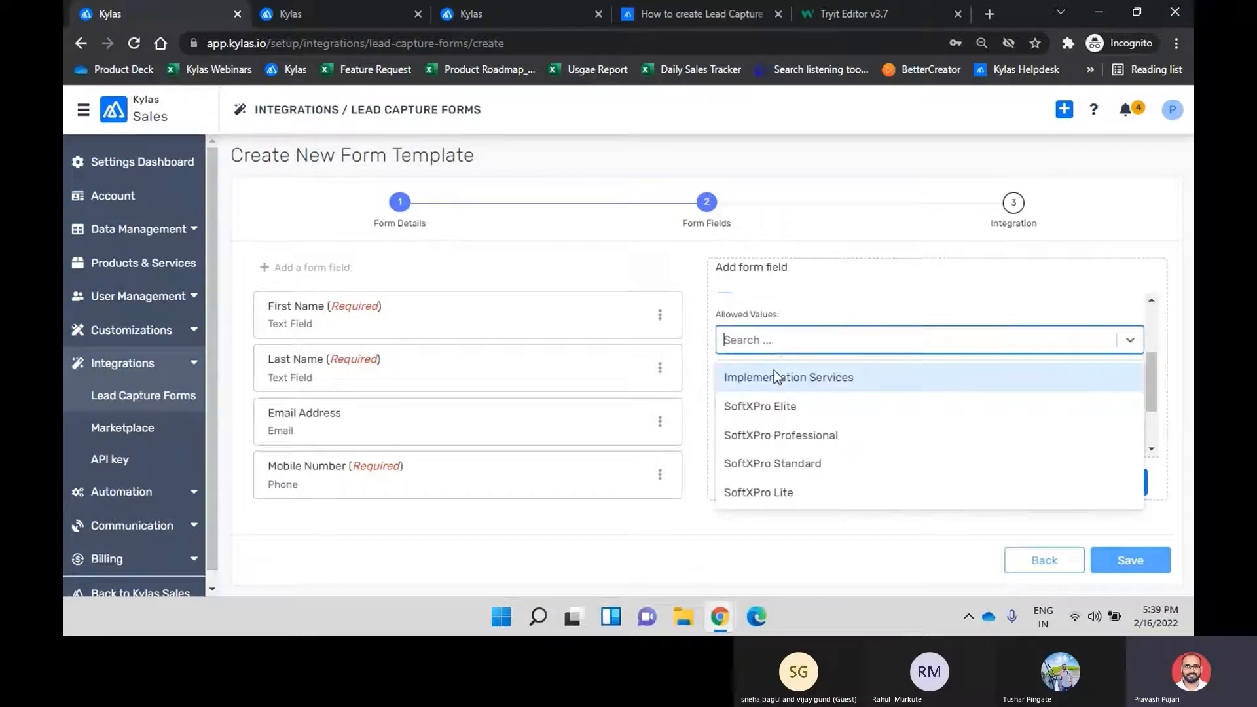
{"action": "left_click", "coordinate": [769, 406]}
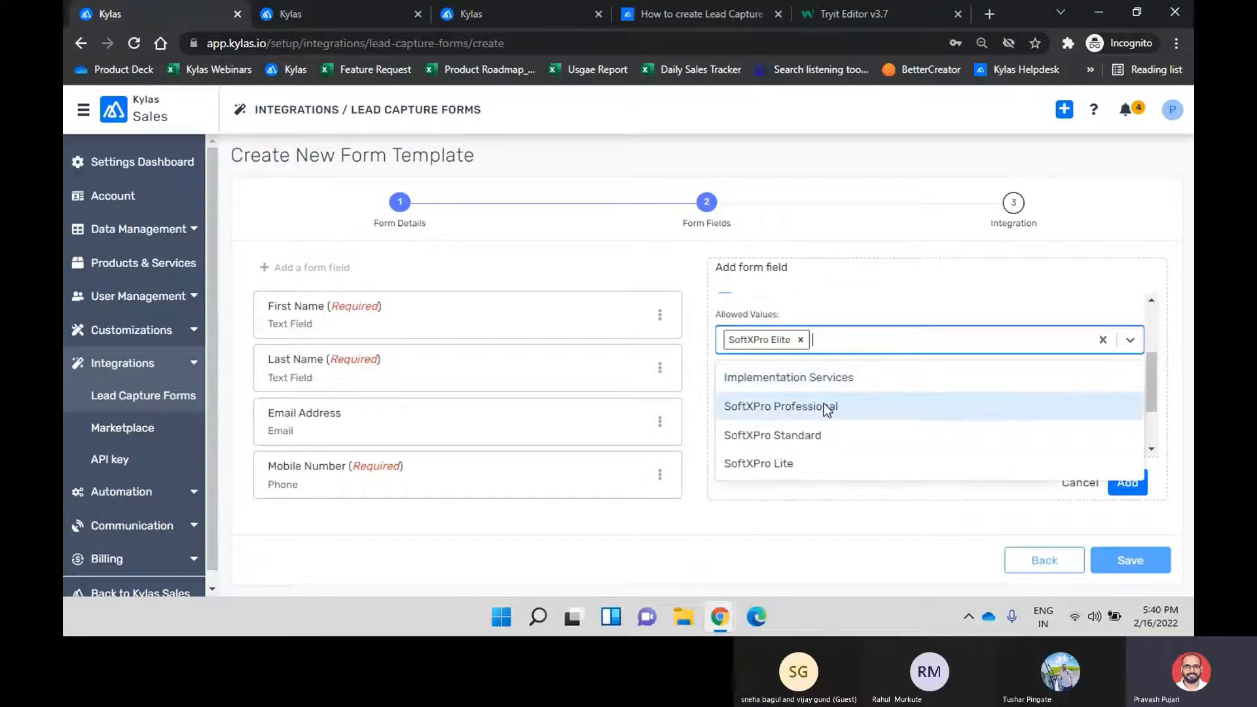
{"action": "left_click", "coordinate": [823, 406]}
{"action": "left_click", "coordinate": [946, 347]}
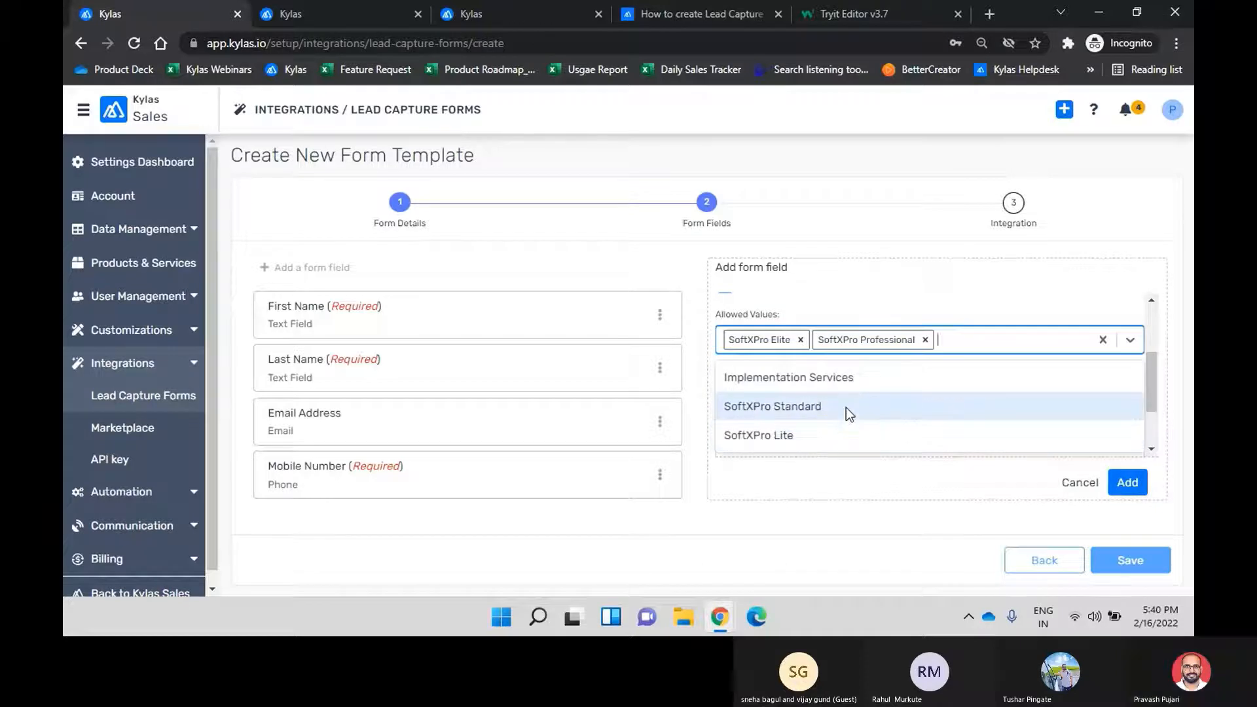
{"action": "left_click", "coordinate": [846, 408]}
{"action": "left_click", "coordinate": [1043, 339]}
{"action": "left_click", "coordinate": [792, 411]}
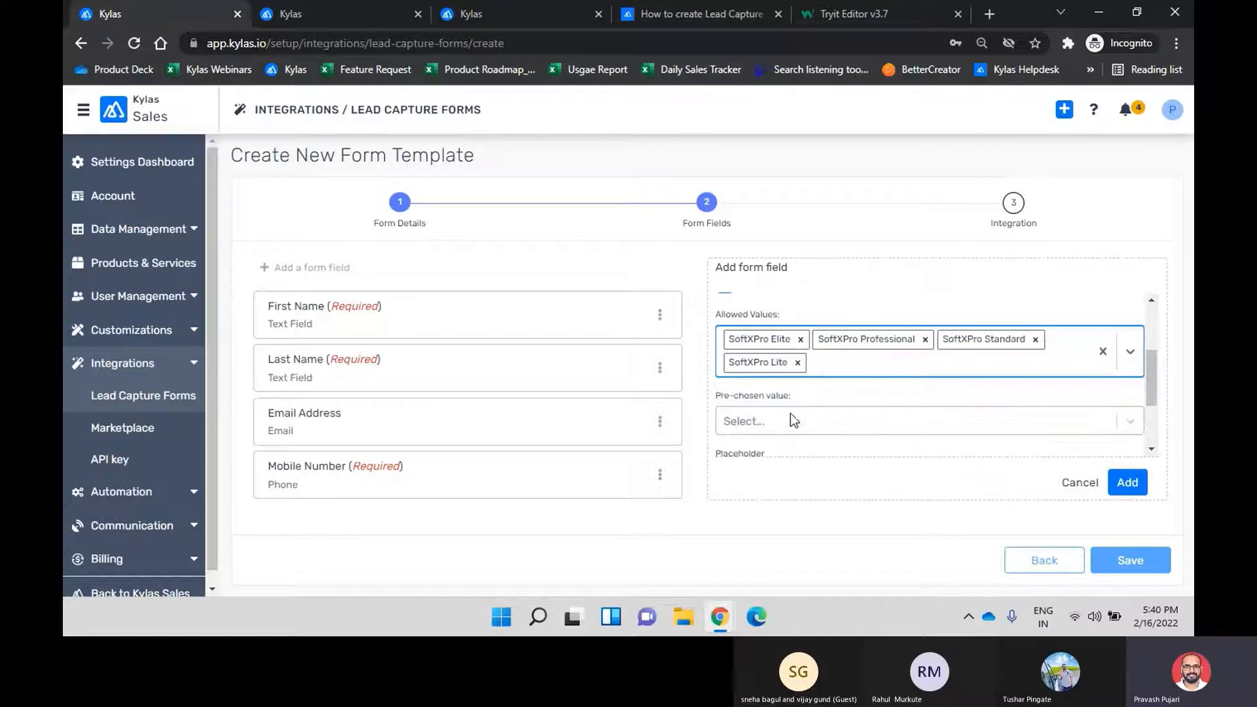
- Set SoftXPro Lite as the pre-chosen value of the Products field
{"action": "scroll", "coordinate": [851, 422], "scroll_direction": "down", "scroll_amount": 2}
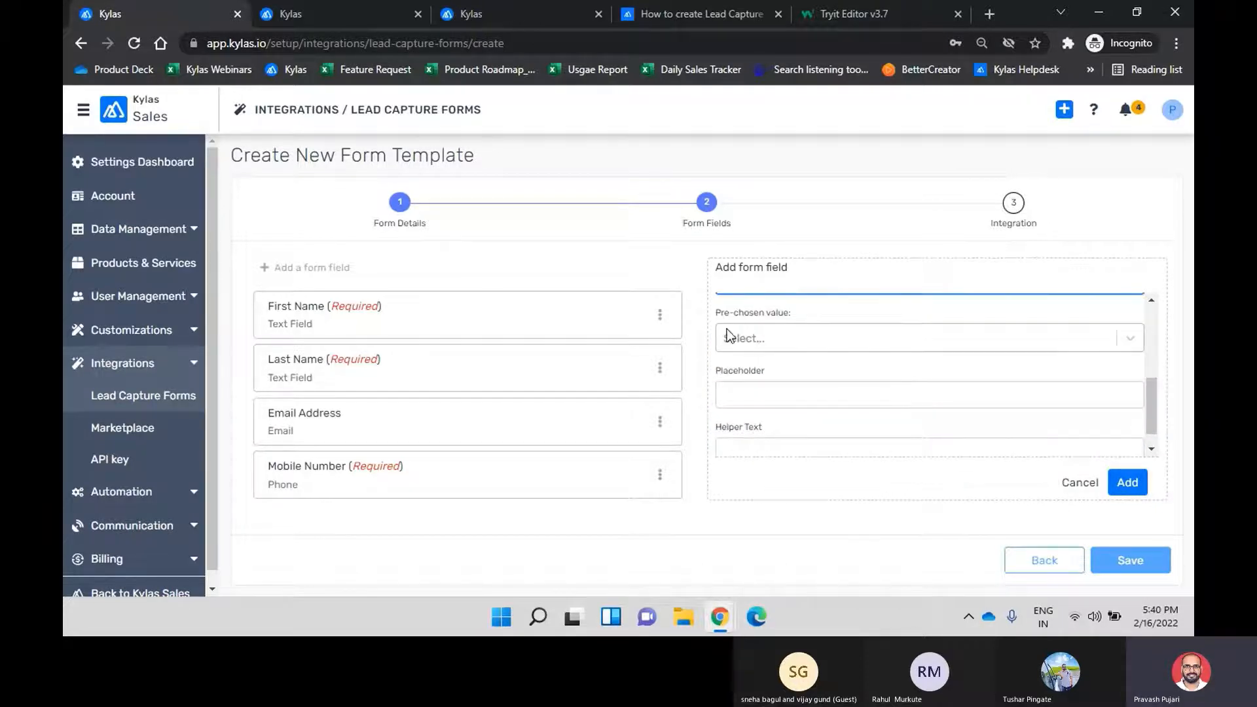
{"action": "left_click", "coordinate": [826, 347]}
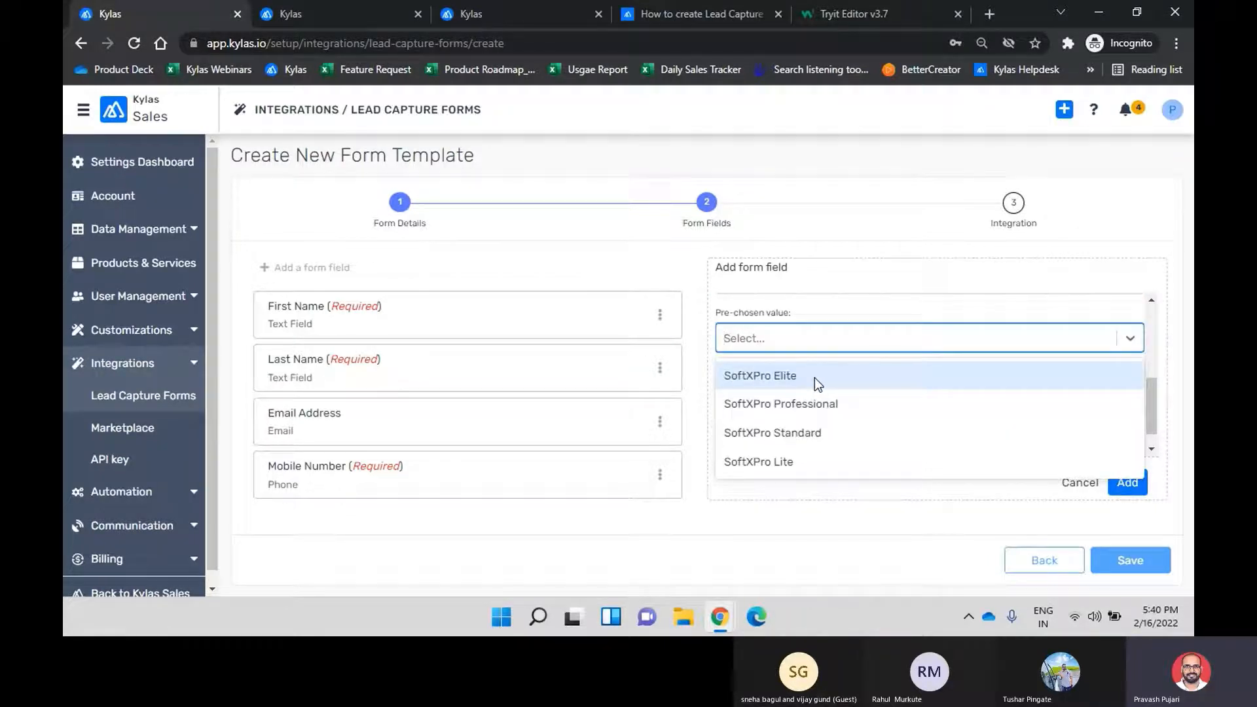
{"action": "left_click", "coordinate": [771, 464]}
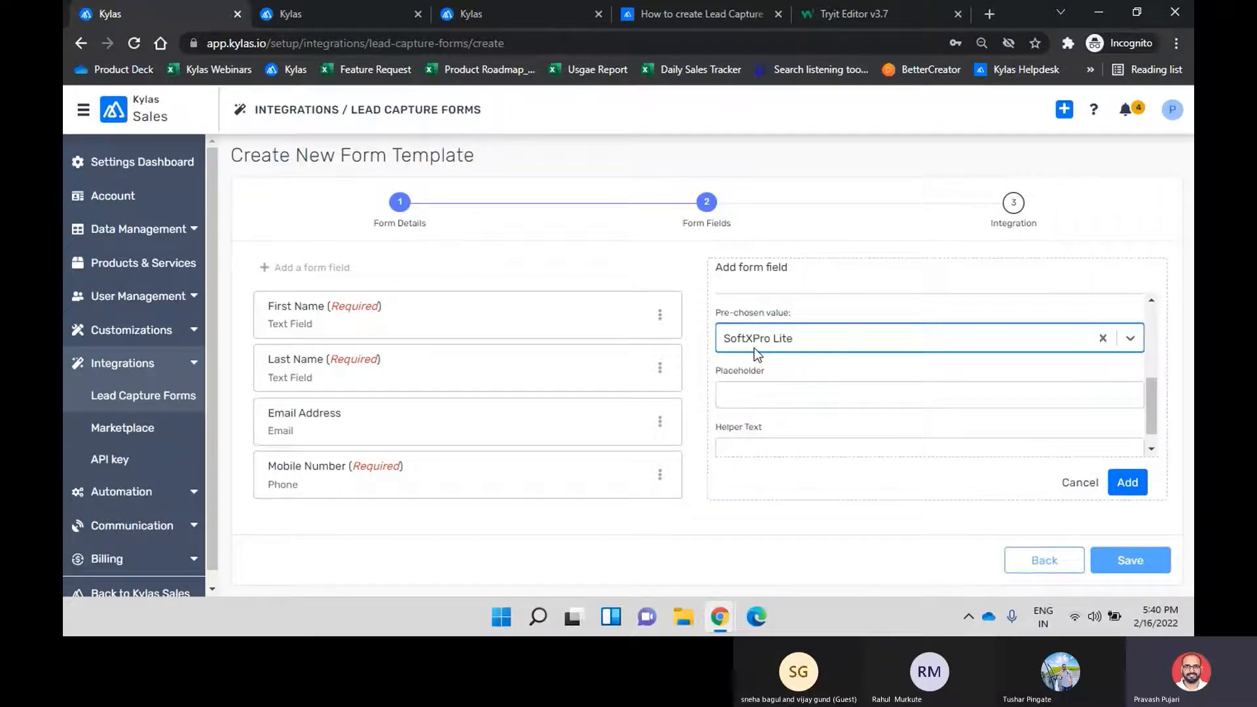
- Give the Products field the helper text "Please select the product you are looking for!" and add it to the form
{"action": "scroll", "coordinate": [811, 419], "scroll_direction": "down", "scroll_amount": 1}
{"action": "left_click", "coordinate": [793, 426]}
{"action": "type", "text": "Please "}
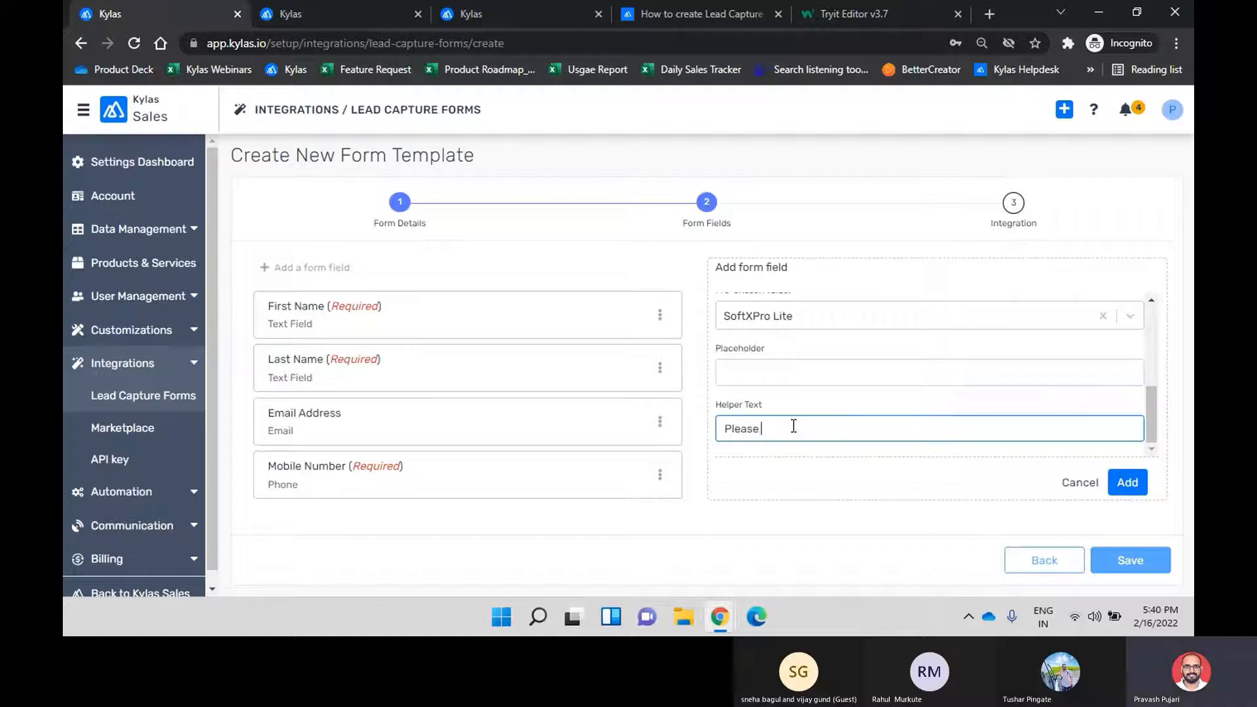
{"action": "type", "text": "select the "}
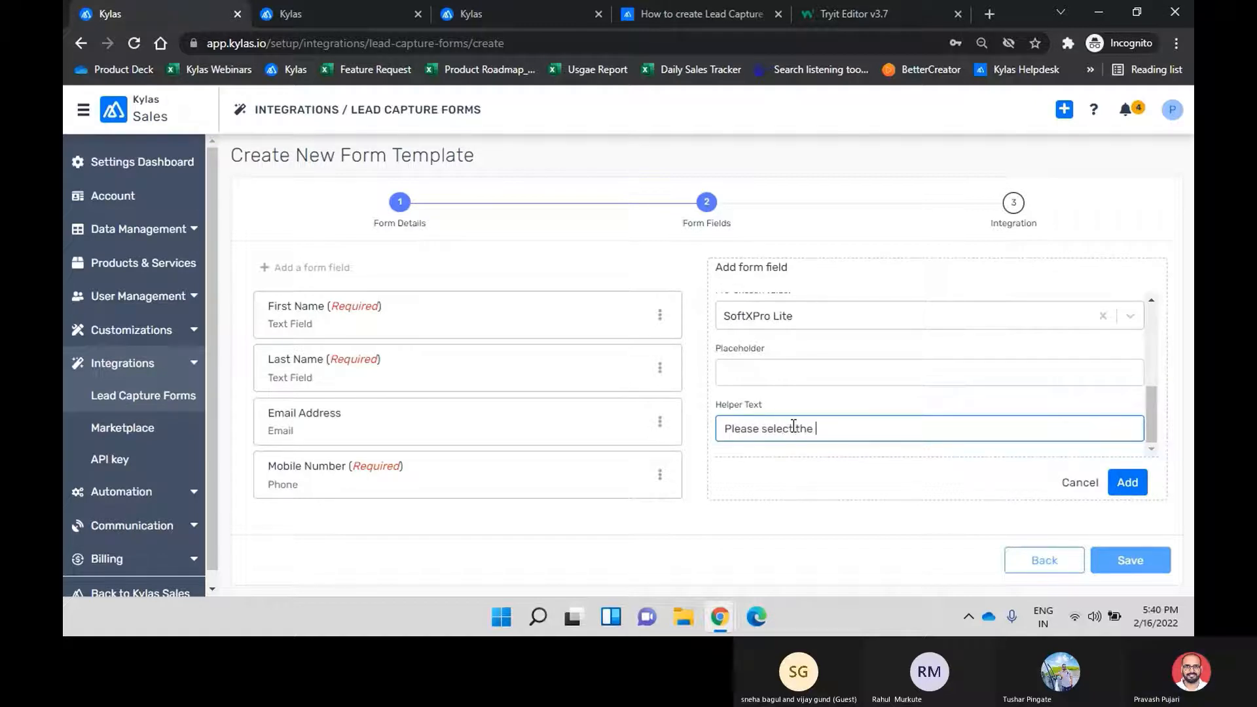
{"action": "type", "text": "prod"}
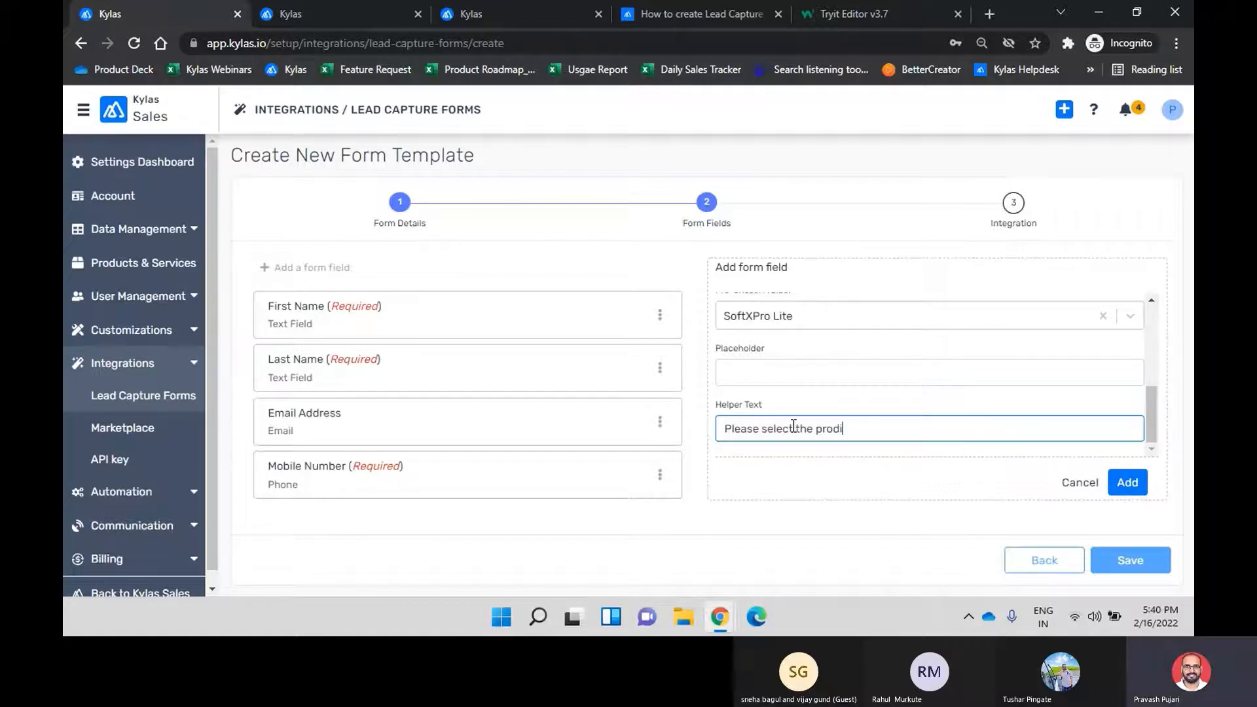
{"action": "type", "text": "uct you are looking for!"}
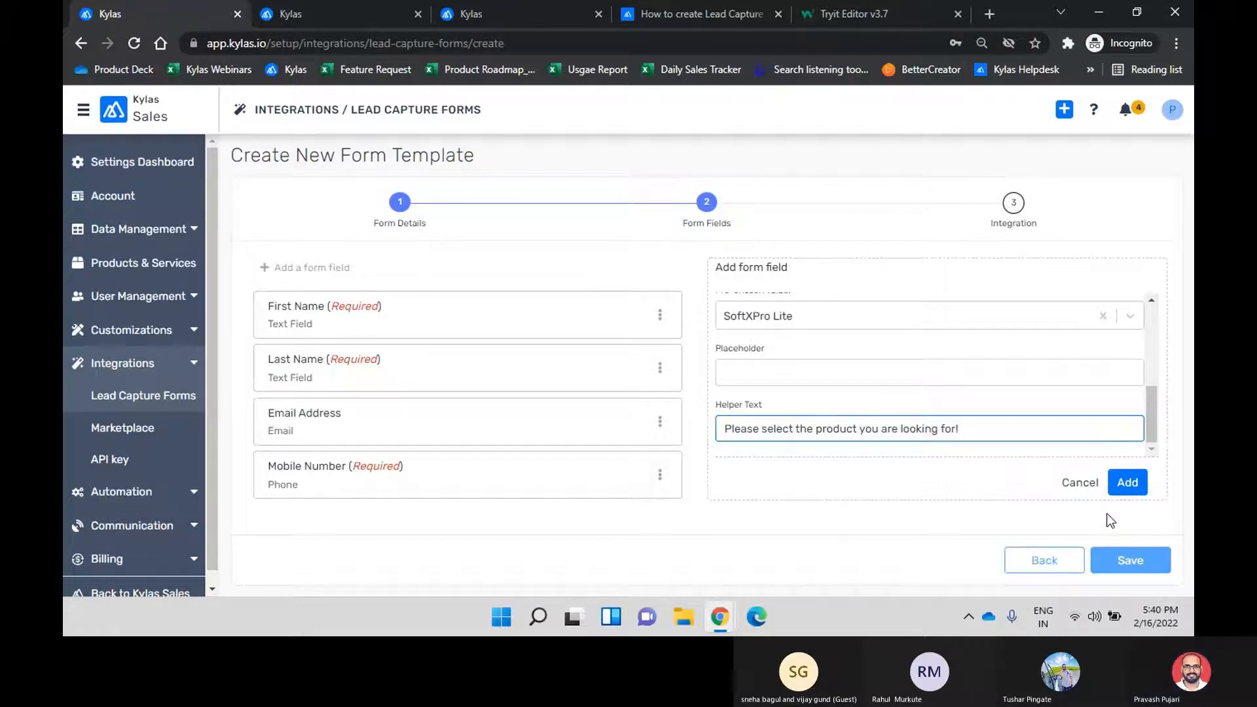
{"action": "left_click", "coordinate": [1126, 482]}
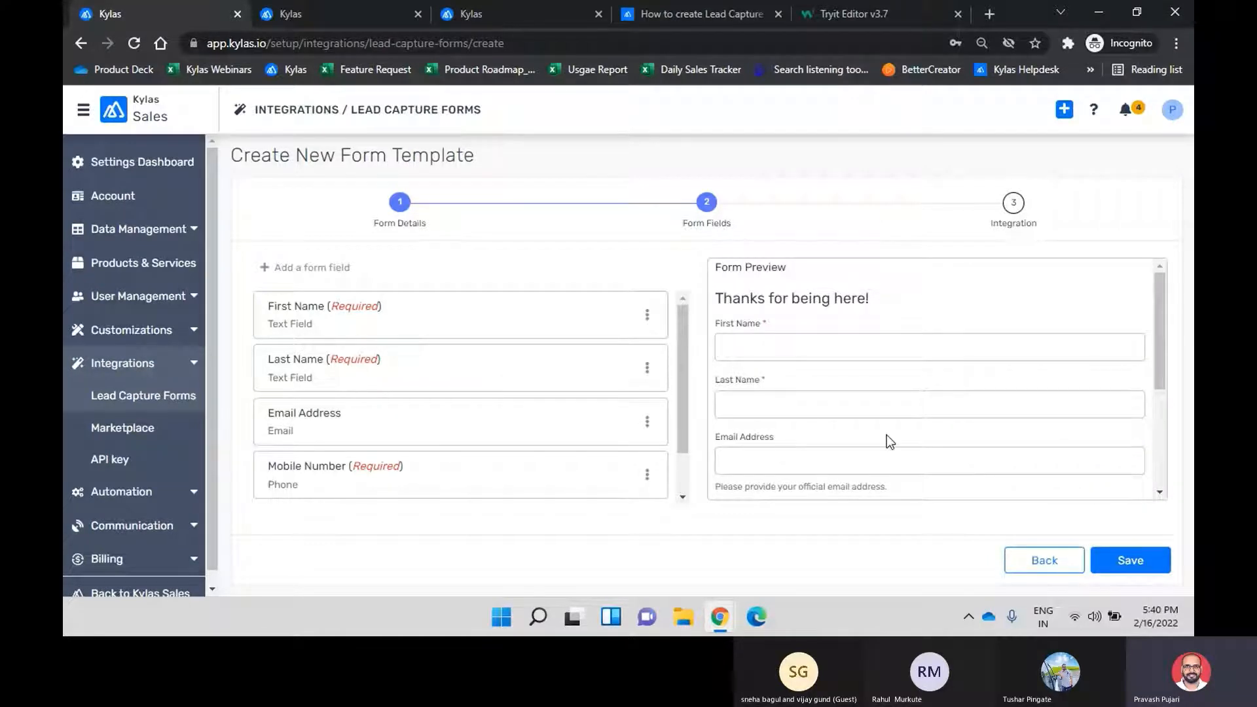
- Add the Requirement field to the form with the display name "Message", leaving it optional
{"action": "scroll", "coordinate": [858, 484], "scroll_direction": "down", "scroll_amount": 3}
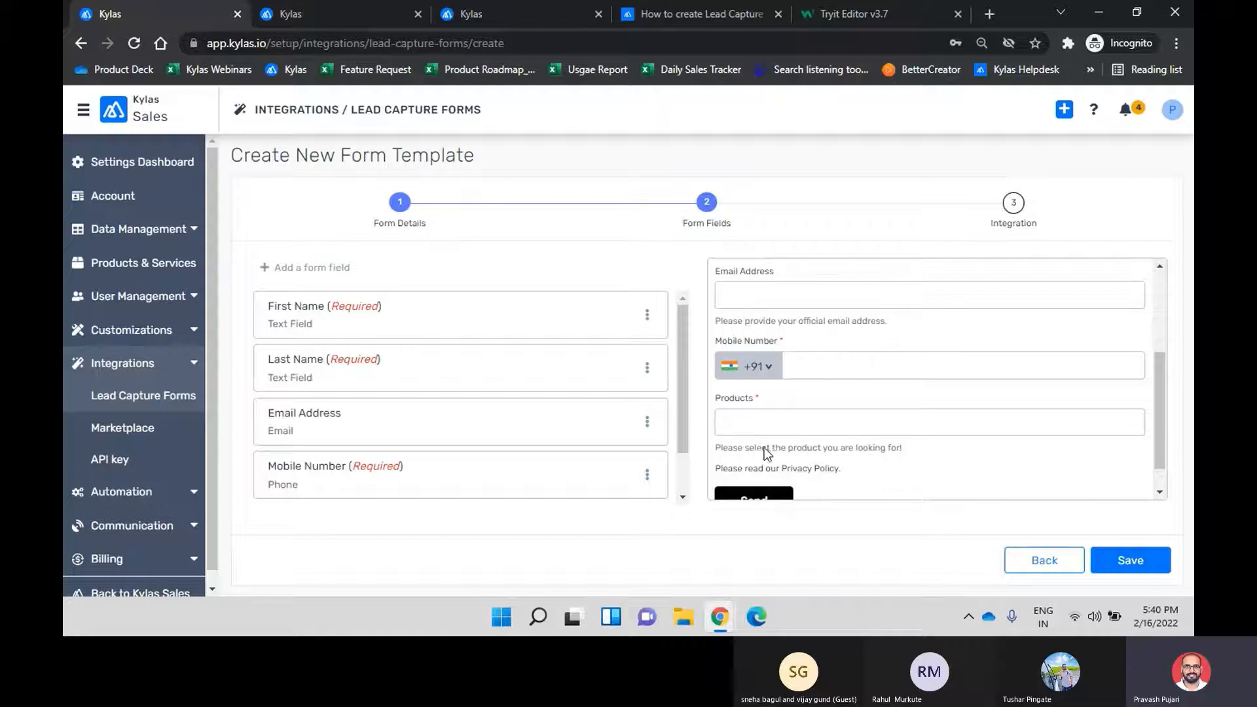
{"action": "scroll", "coordinate": [898, 431], "scroll_direction": "up", "scroll_amount": 4}
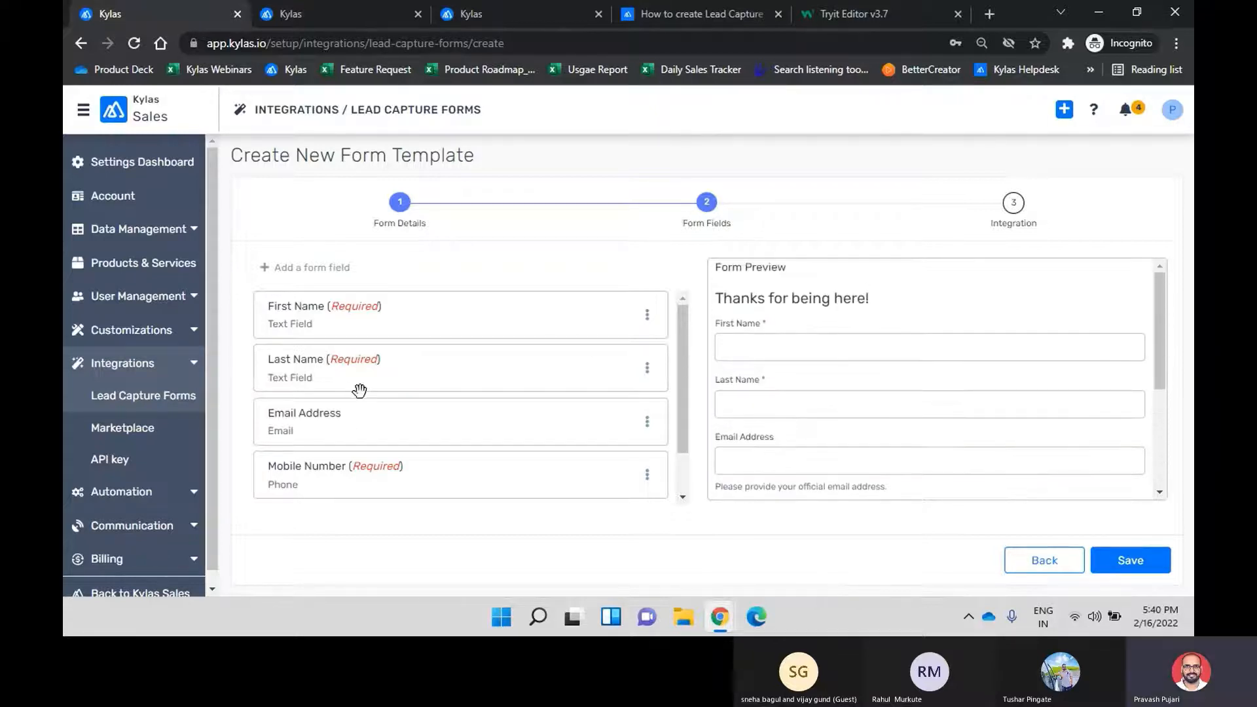
{"action": "left_click", "coordinate": [317, 268]}
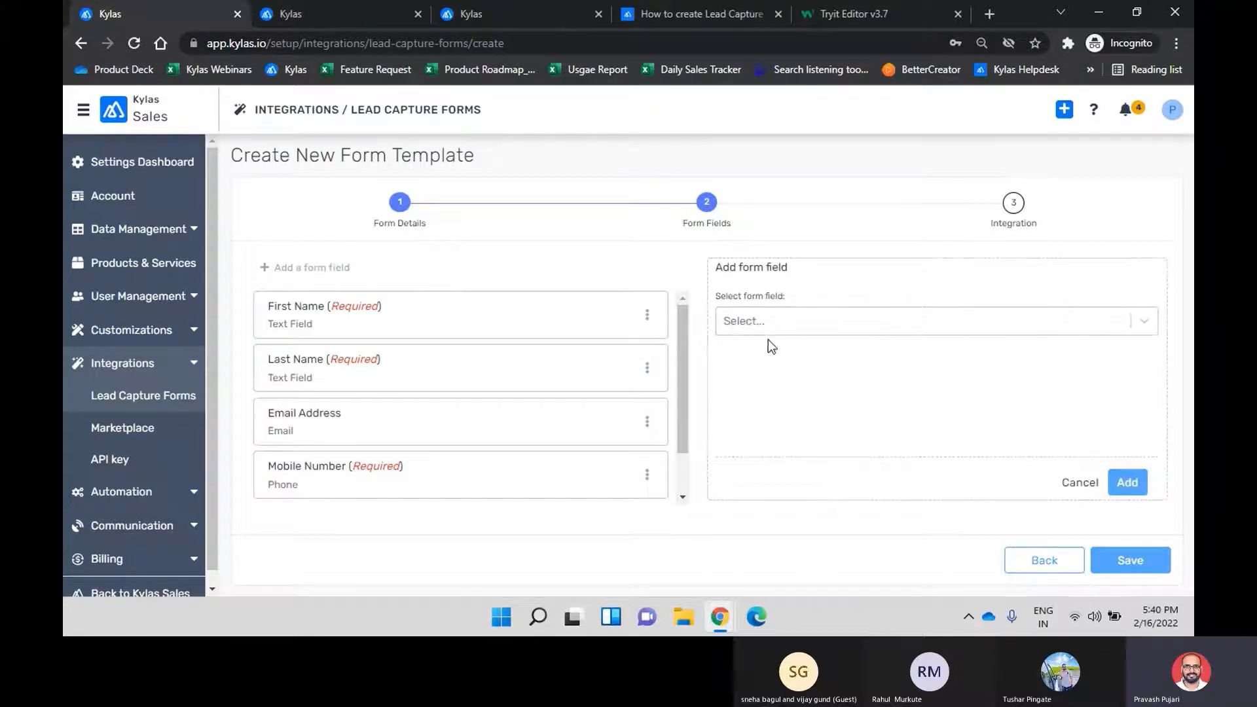
{"action": "left_click", "coordinate": [818, 329]}
{"action": "left_click_drag", "start_coordinate": [1150, 368], "coordinate": [1160, 460]}
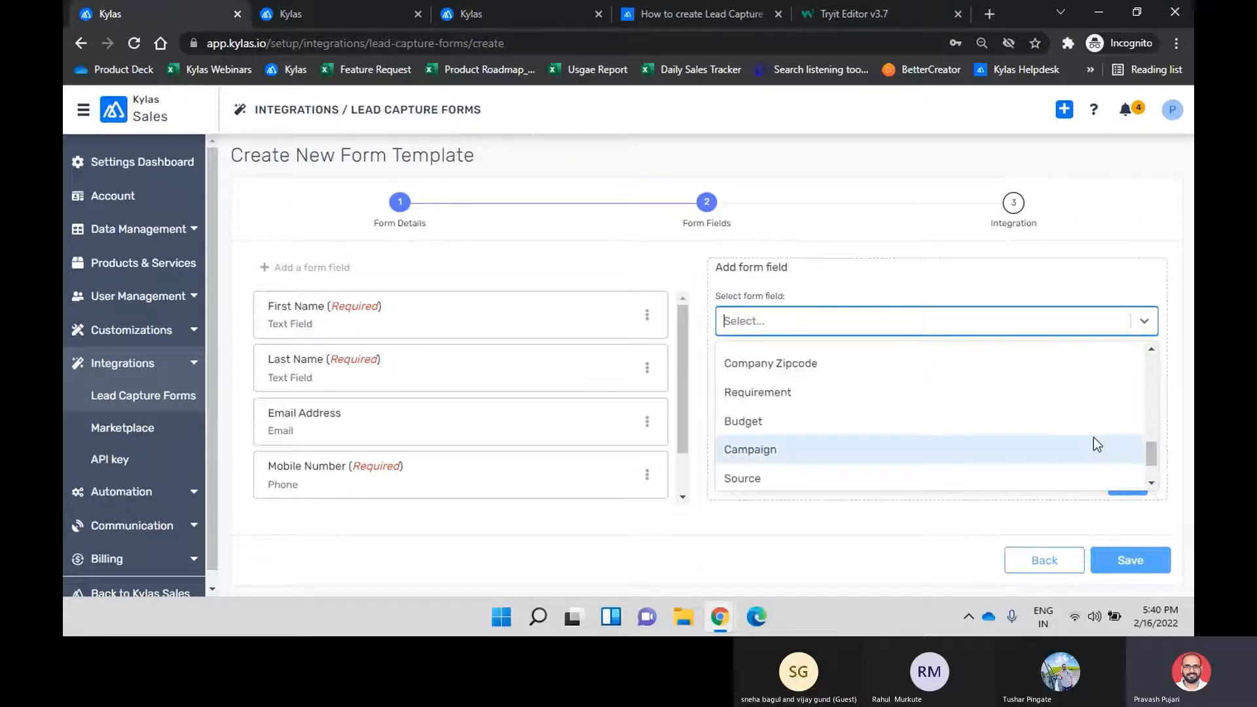
{"action": "left_click", "coordinate": [864, 392]}
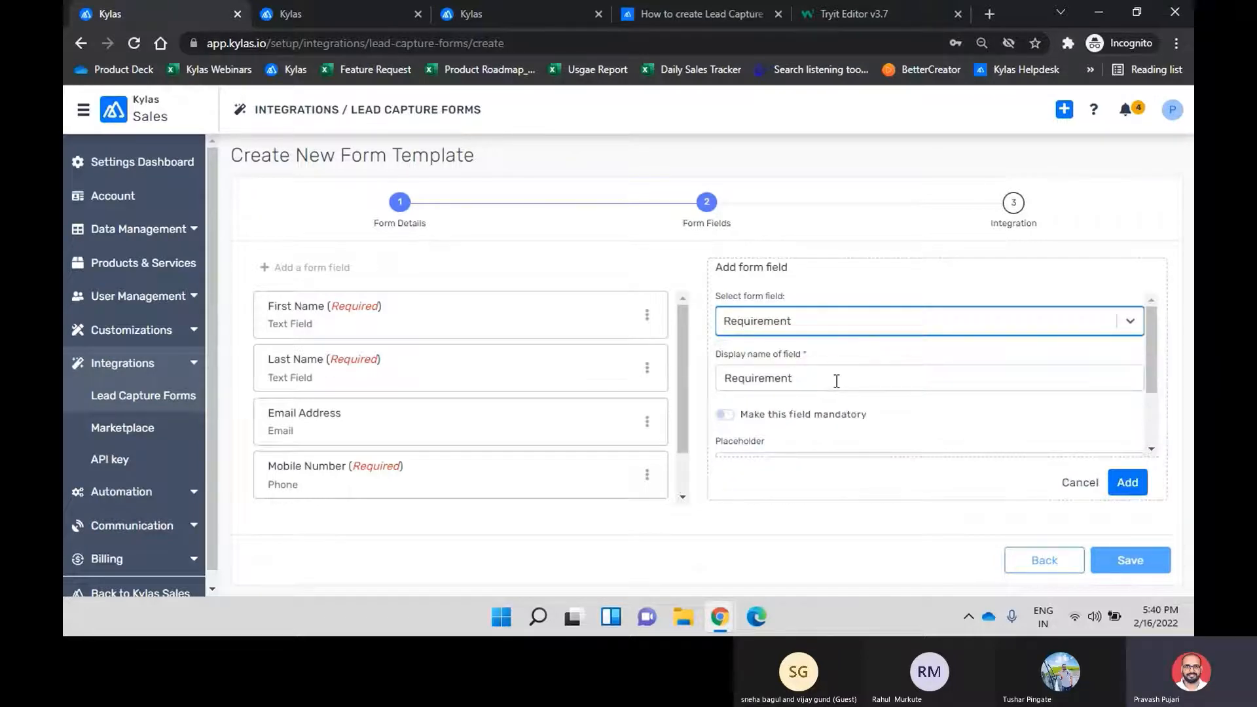
{"action": "left_click_drag", "start_coordinate": [834, 379], "coordinate": [711, 391]}
{"action": "type", "text": "Message"}
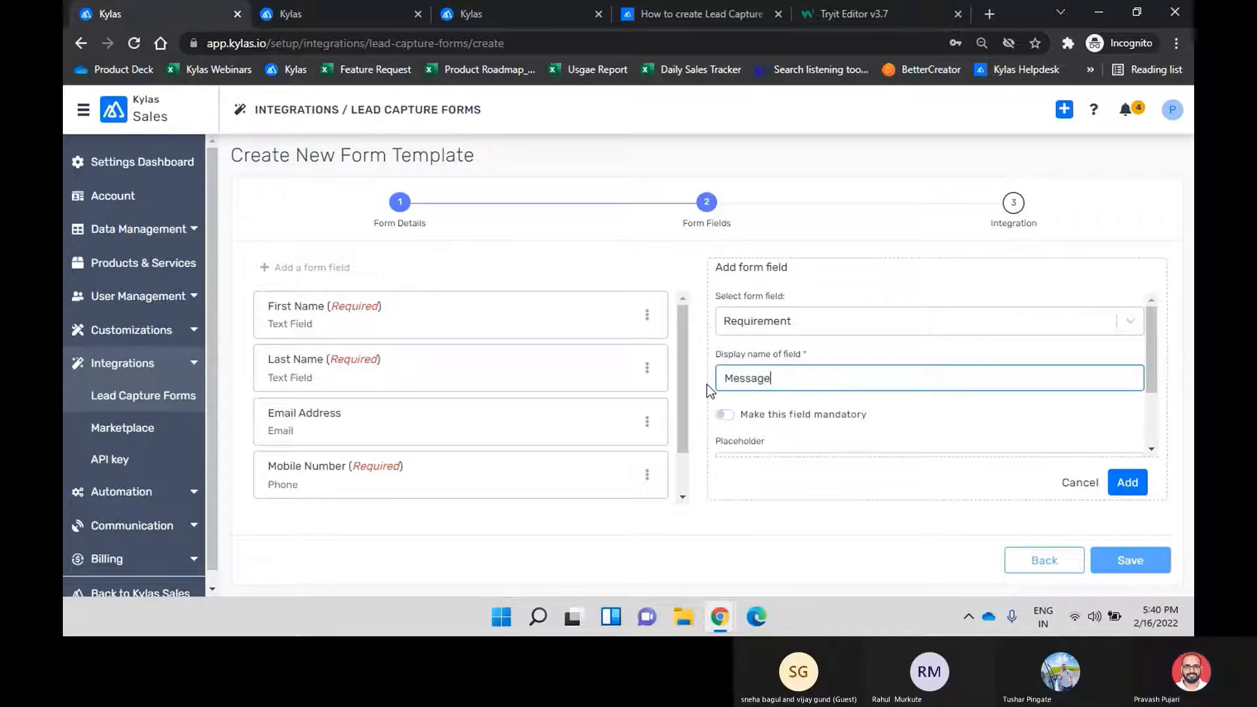
{"action": "scroll", "coordinate": [770, 377], "scroll_direction": "down", "scroll_amount": 2}
{"action": "scroll", "coordinate": [821, 401], "scroll_direction": "down", "scroll_amount": 1}
{"action": "left_click", "coordinate": [1126, 483]}
- Add the Number of Users Required field to the form as a mandatory field
{"action": "scroll", "coordinate": [787, 421], "scroll_direction": "down", "scroll_amount": 5}
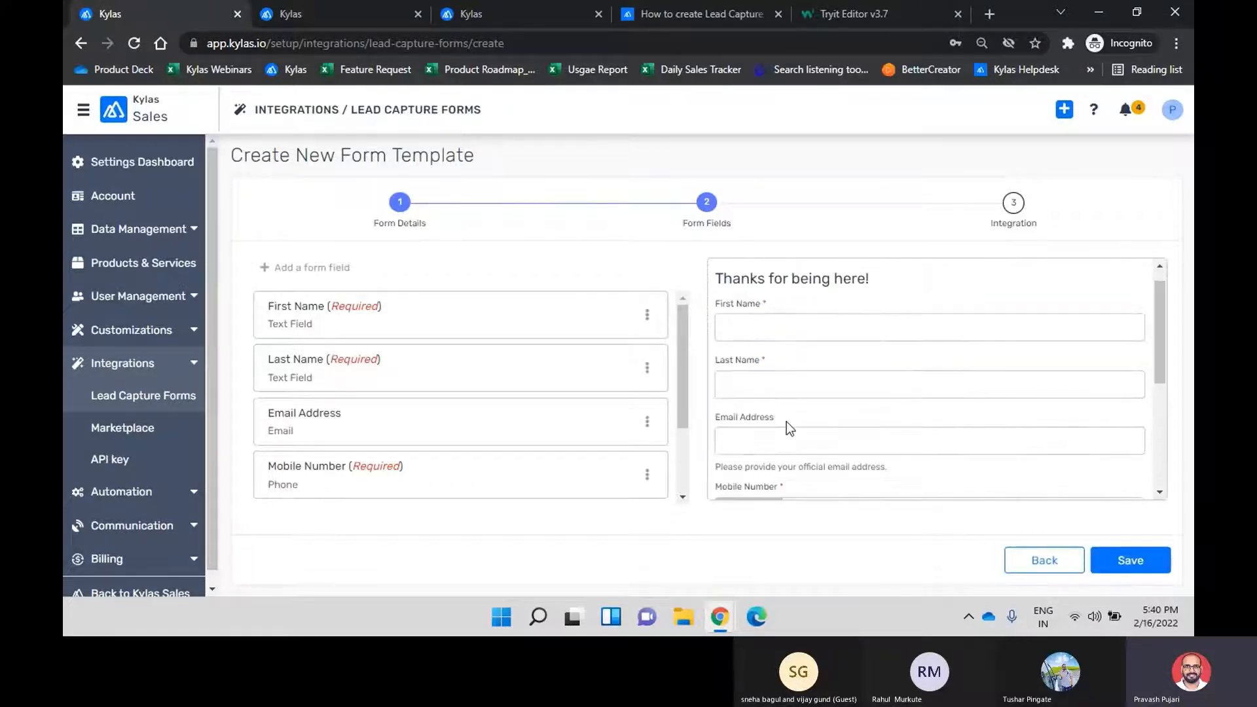
{"action": "left_click", "coordinate": [285, 267]}
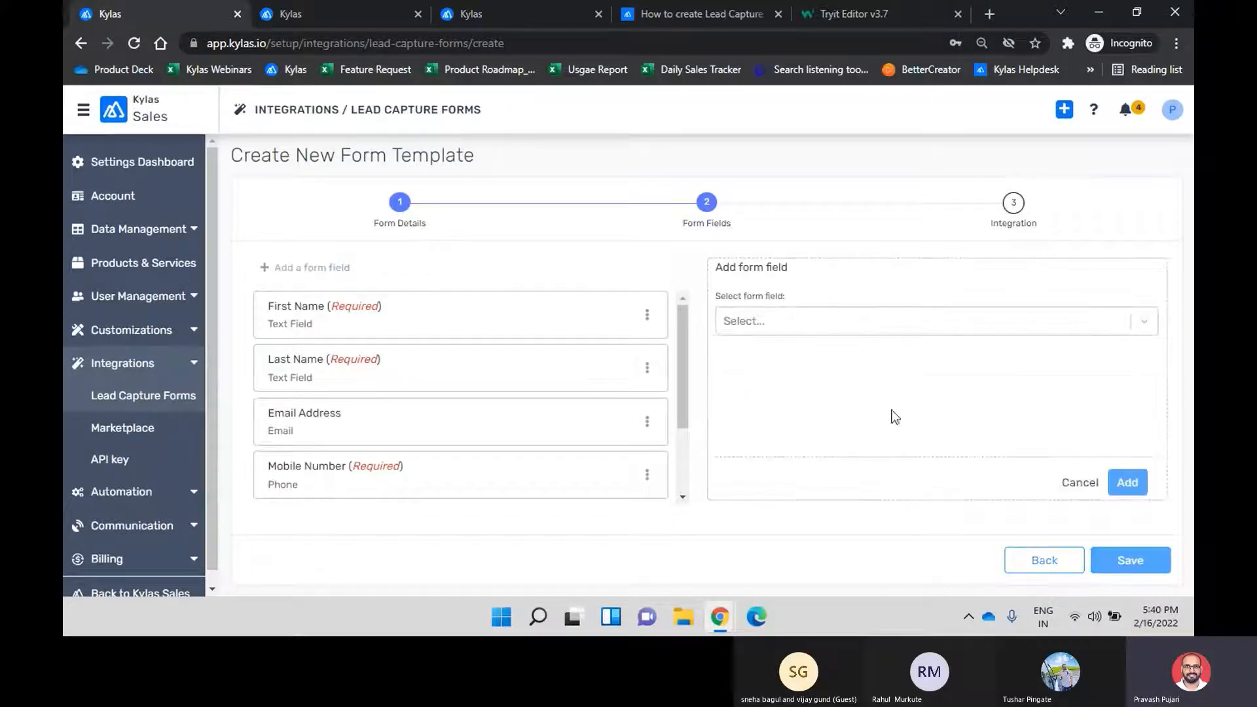
{"action": "left_click", "coordinate": [852, 321]}
{"action": "scroll", "coordinate": [868, 390], "scroll_direction": "down", "scroll_amount": 10}
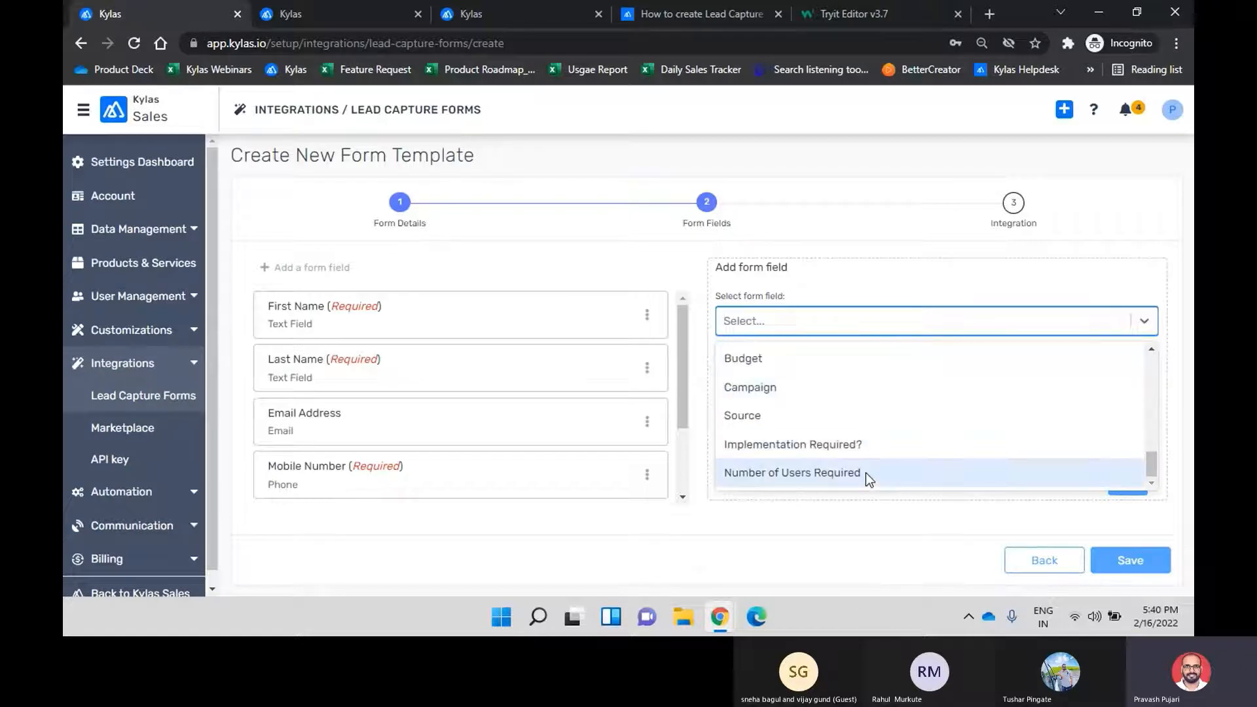
{"action": "left_click", "coordinate": [838, 474]}
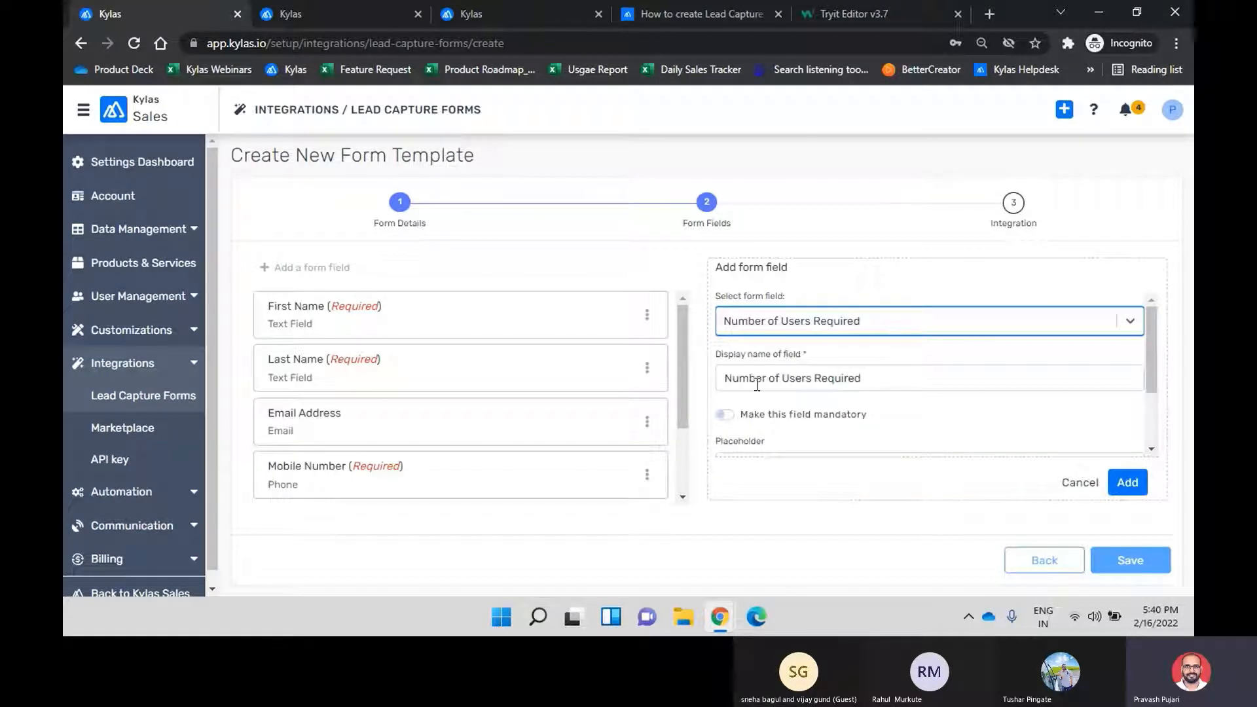
{"action": "scroll", "coordinate": [797, 418], "scroll_direction": "down", "scroll_amount": 2}
{"action": "left_click", "coordinate": [724, 332]}
{"action": "scroll", "coordinate": [862, 406], "scroll_direction": "down", "scroll_amount": 1}
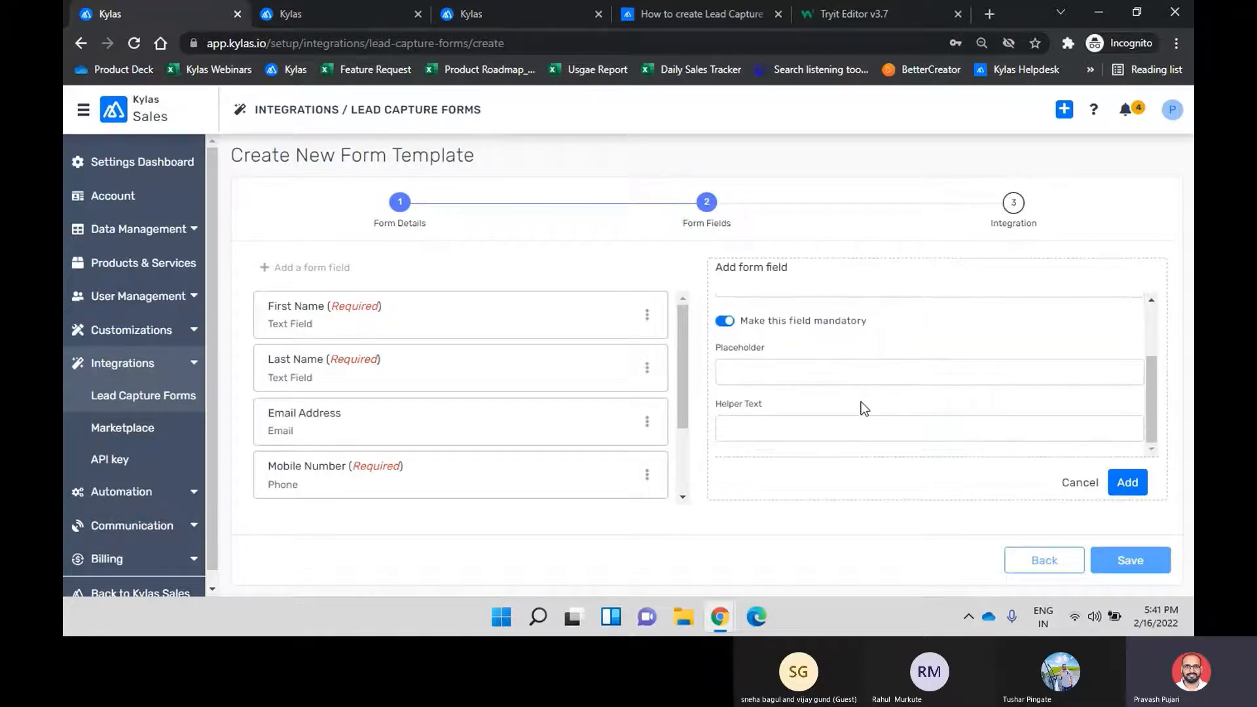
{"action": "left_click", "coordinate": [1128, 482]}
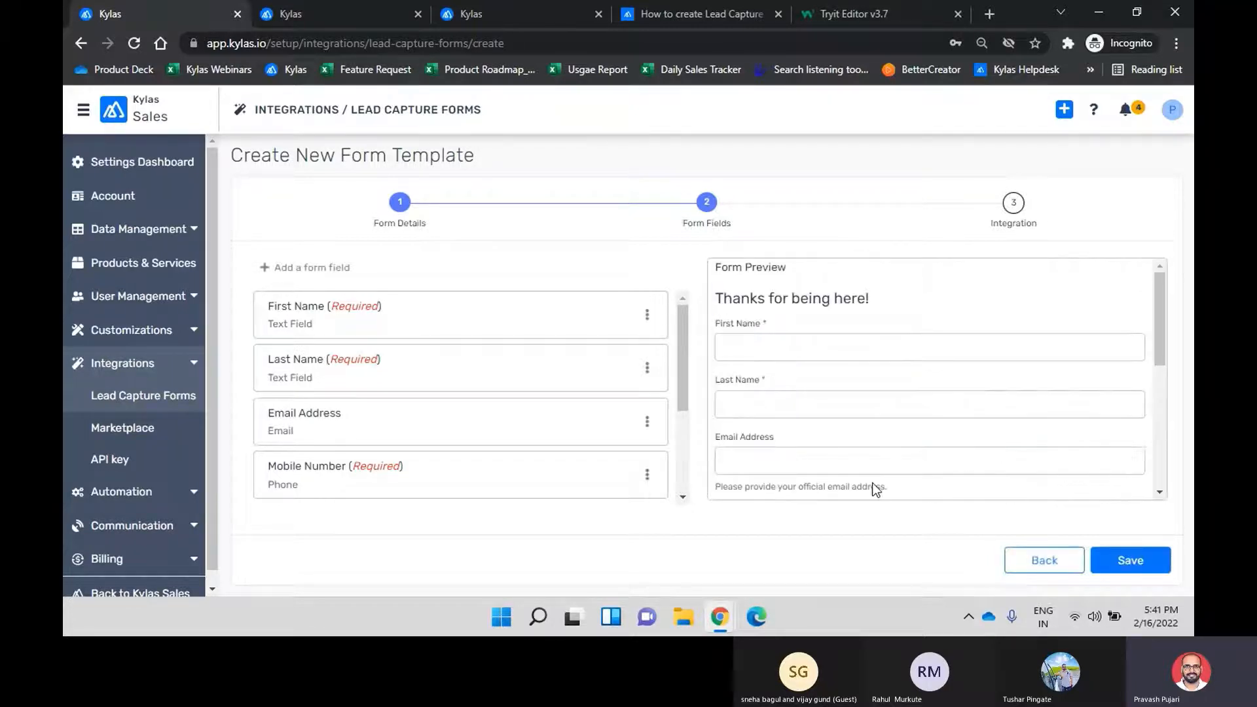
- Review the form preview and update the existing Email Address field to make it mandatory
{"action": "scroll", "coordinate": [885, 416], "scroll_direction": "down", "scroll_amount": 5}
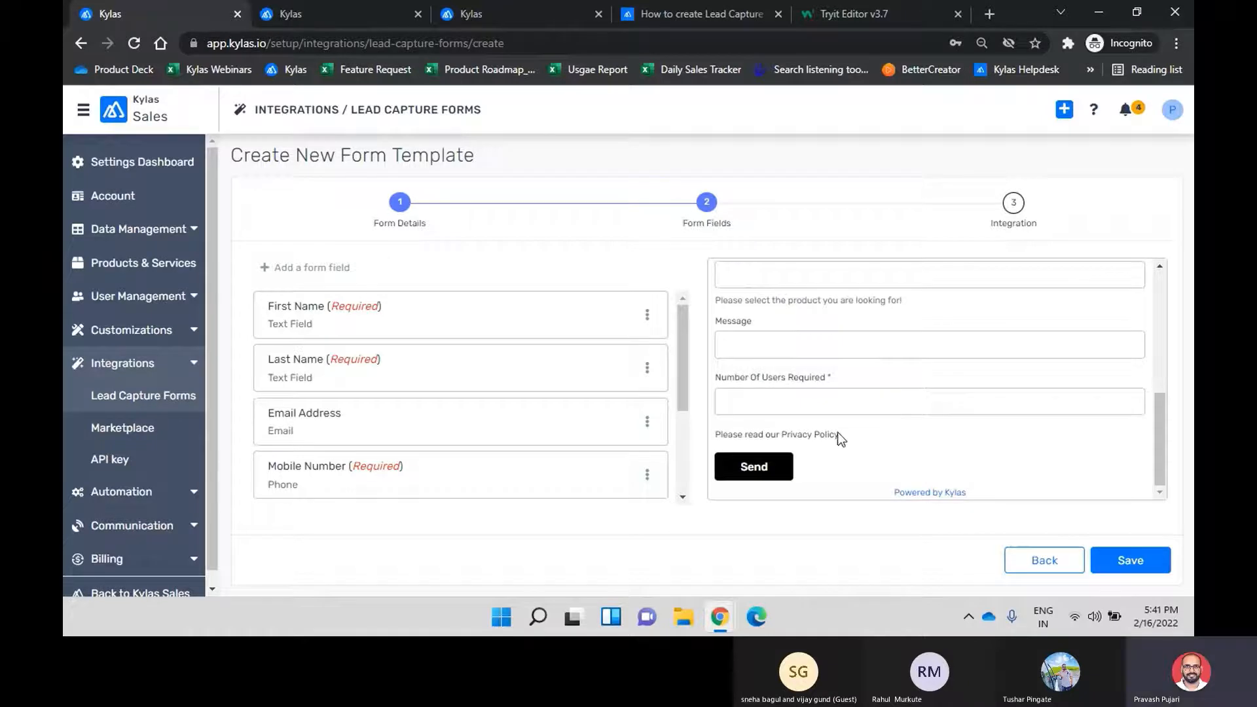
{"action": "scroll", "coordinate": [862, 419], "scroll_direction": "up", "scroll_amount": 5}
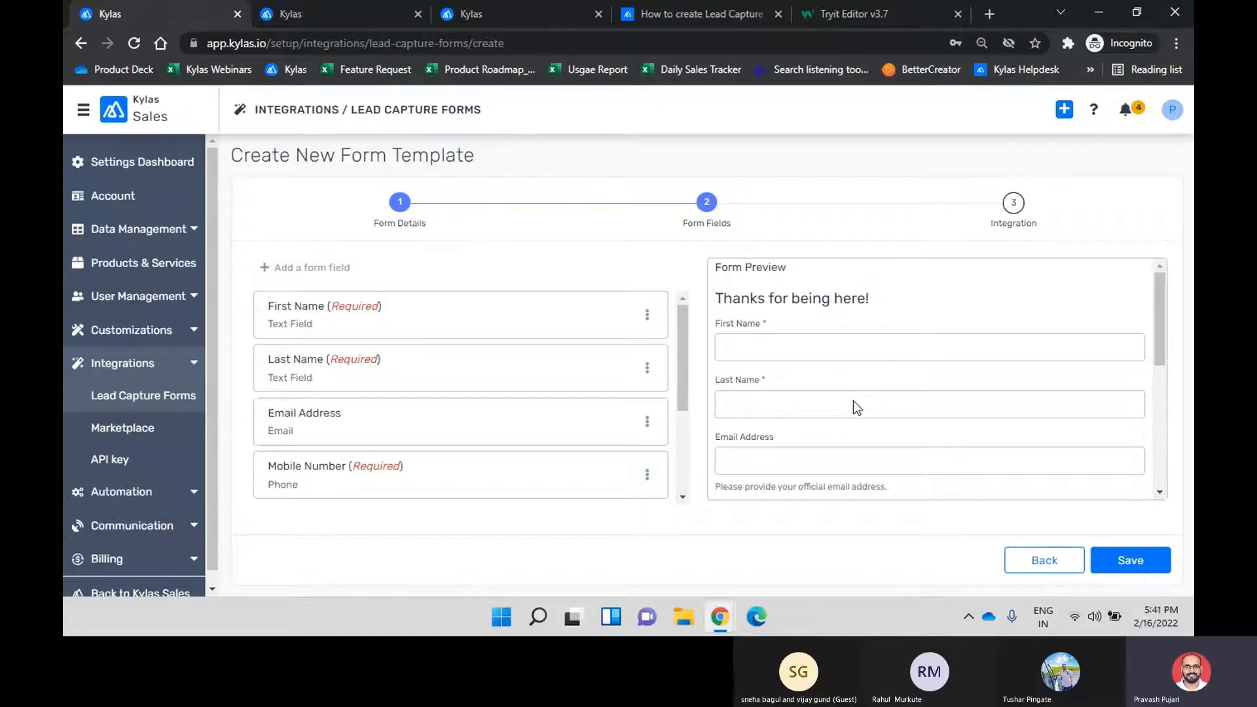
{"action": "scroll", "coordinate": [854, 400], "scroll_direction": "down", "scroll_amount": 5}
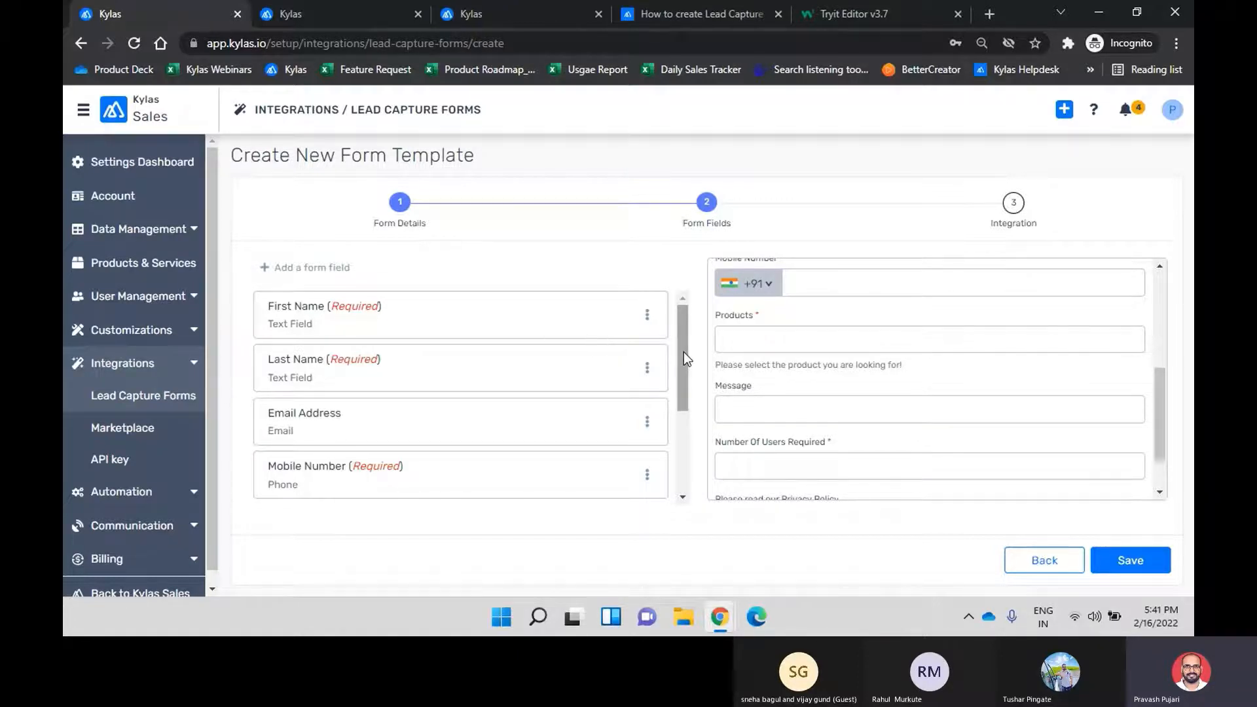
{"action": "scroll", "coordinate": [765, 377], "scroll_direction": "down", "scroll_amount": 1}
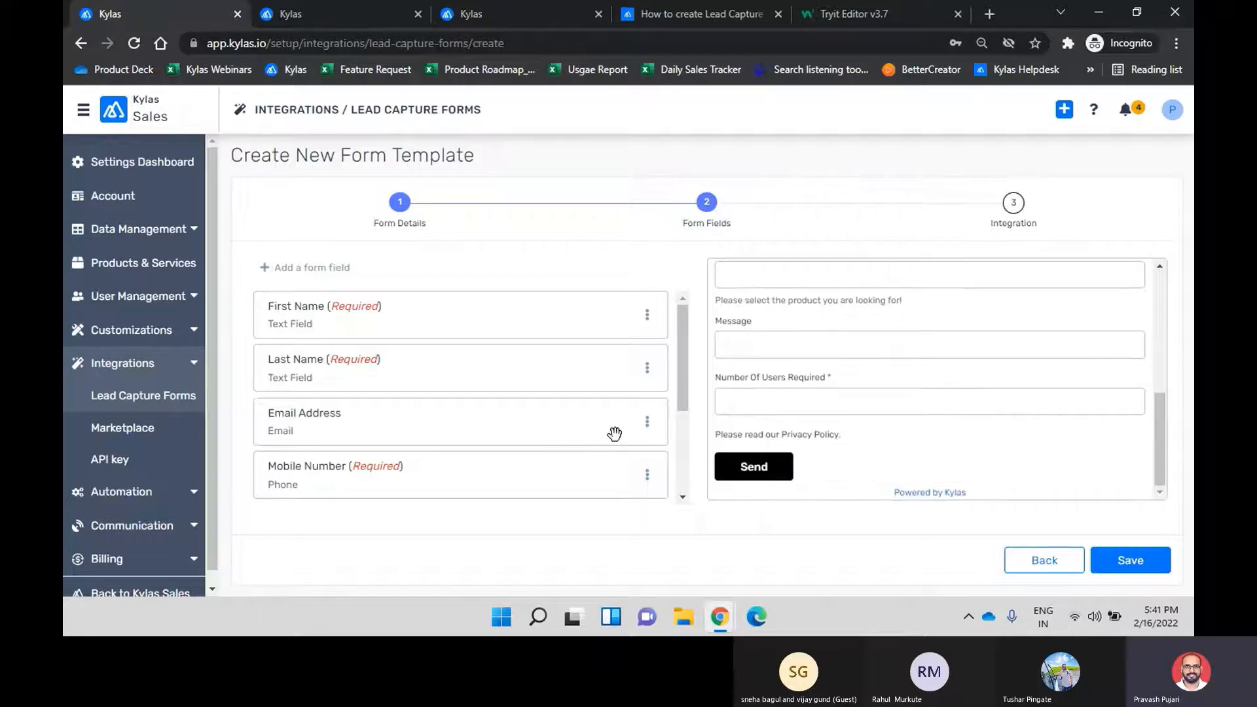
{"action": "left_click", "coordinate": [647, 422]}
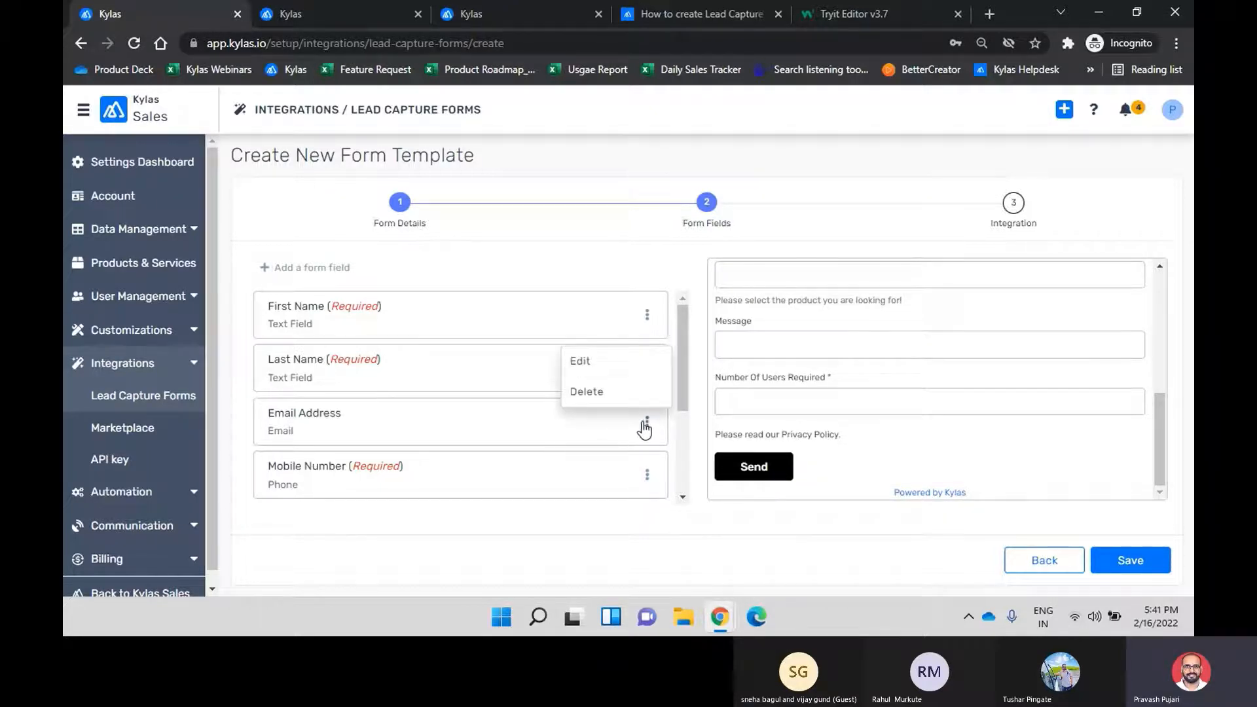
{"action": "left_click", "coordinate": [591, 370]}
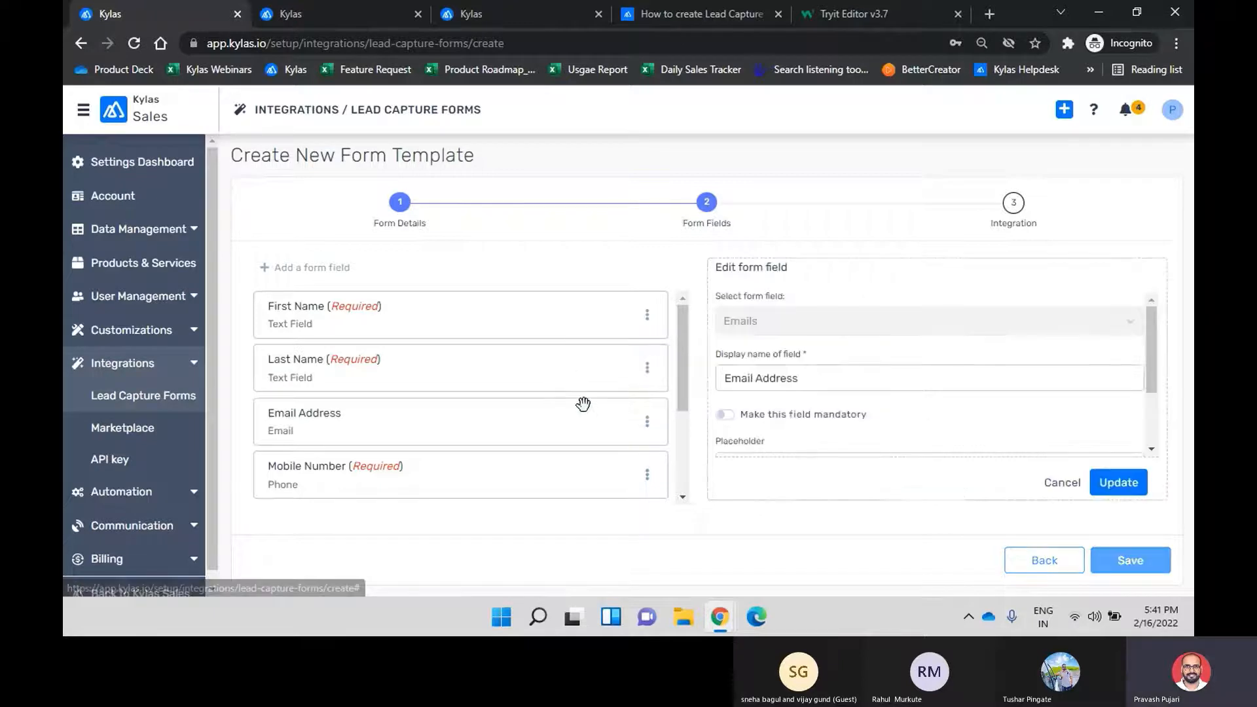
{"action": "left_click", "coordinate": [723, 417]}
{"action": "scroll", "coordinate": [845, 412], "scroll_direction": "down", "scroll_amount": 2}
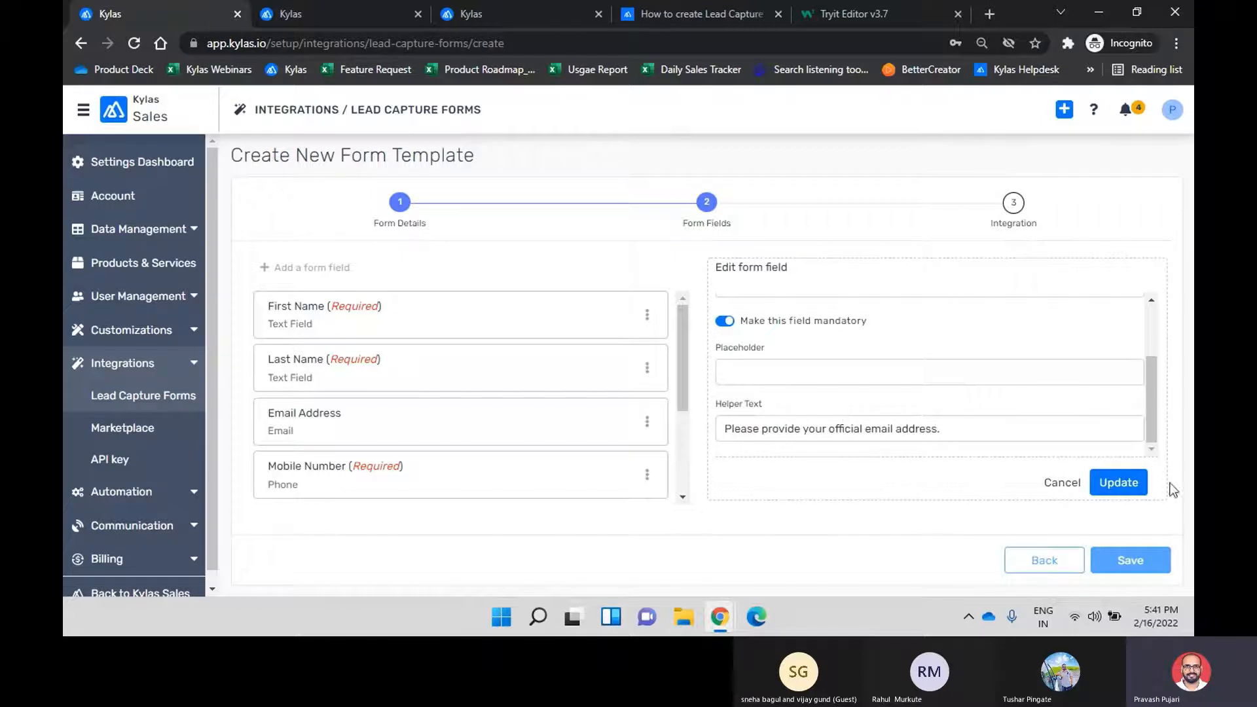
{"action": "left_click", "coordinate": [1122, 486]}
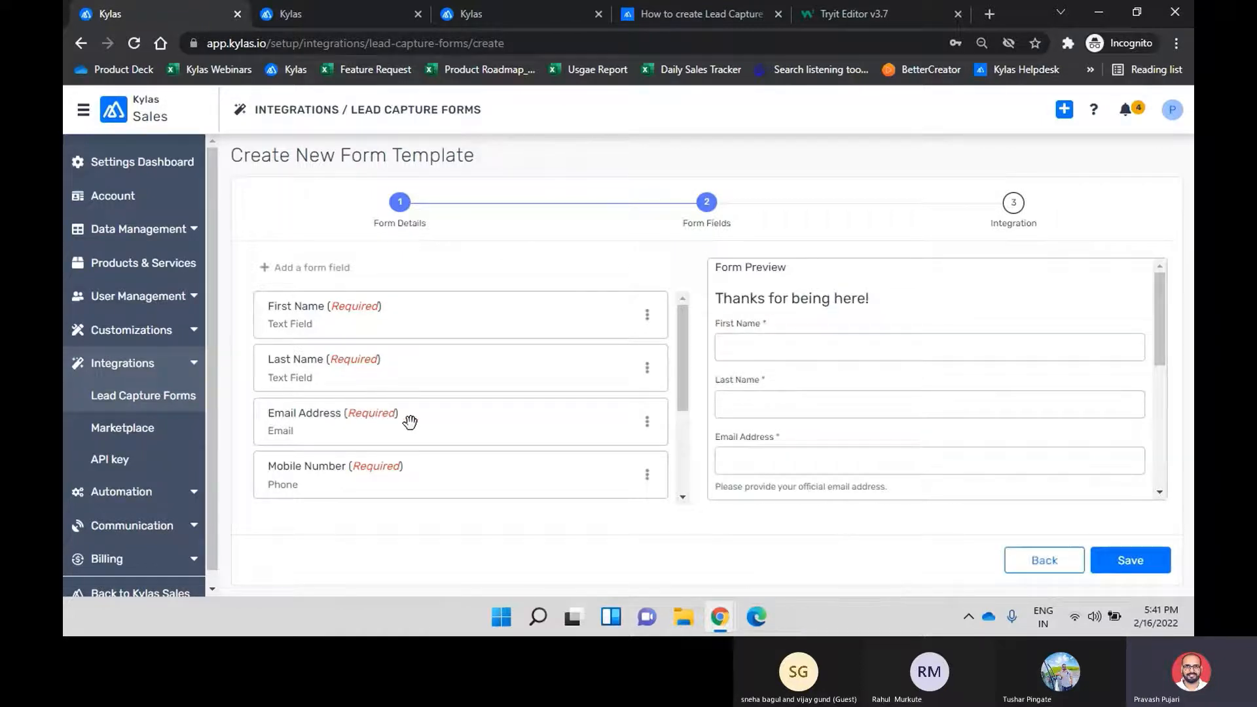
- Check the completed form preview and save the form fields to generate the integration code
{"action": "scroll", "coordinate": [878, 422], "scroll_direction": "down", "scroll_amount": 10}
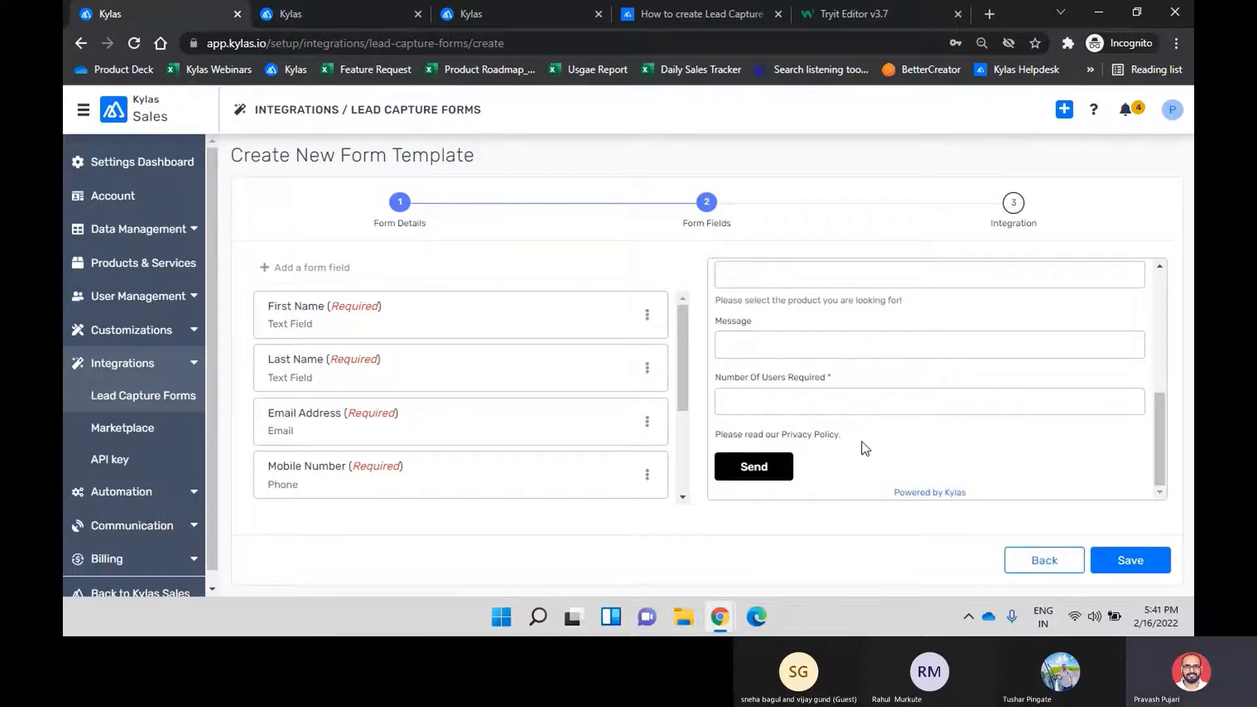
{"action": "scroll", "coordinate": [853, 419], "scroll_direction": "up", "scroll_amount": 10}
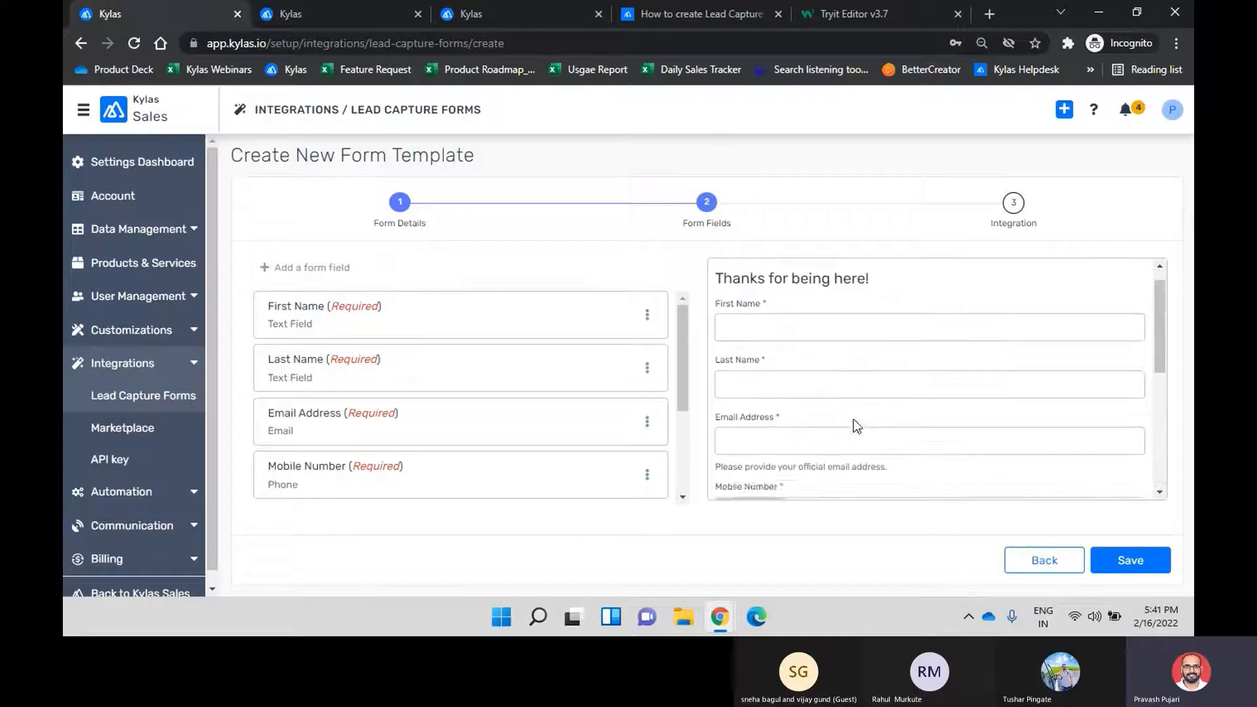
{"action": "left_click", "coordinate": [1131, 563]}
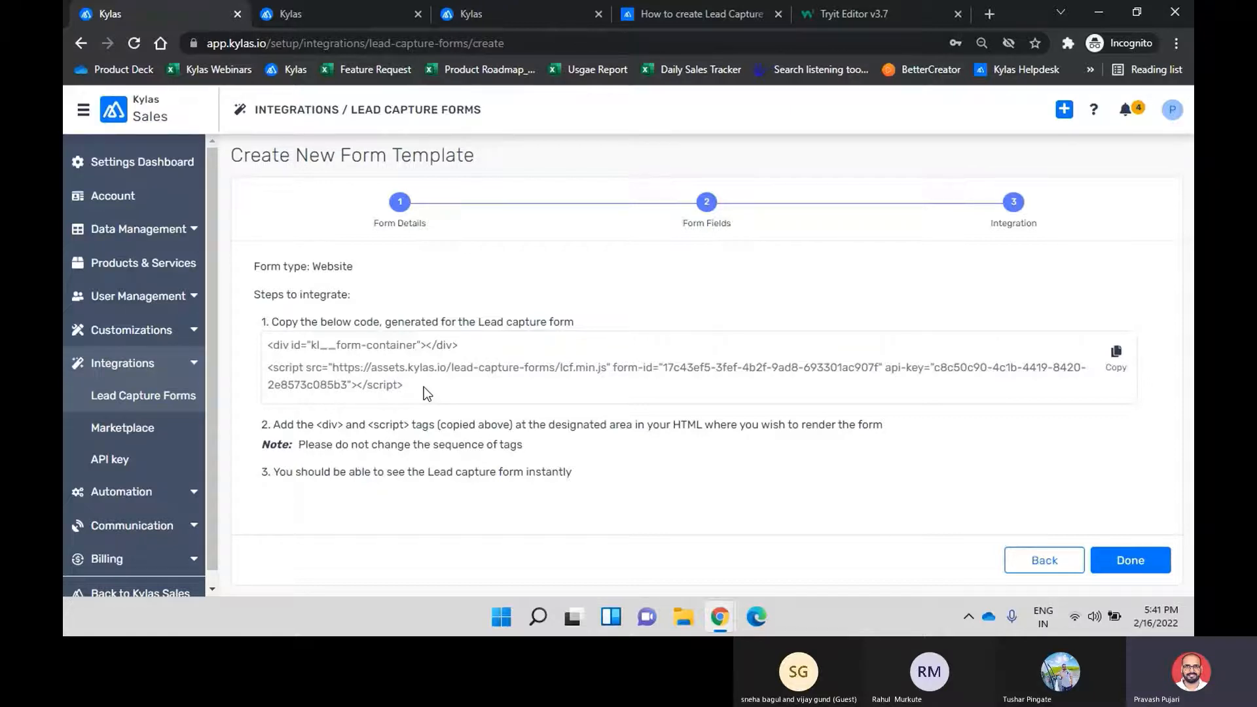
- Copy the form's integration code, including its API key, into the W3Schools Tryit Editor and run it
{"action": "left_click", "coordinate": [1115, 359]}
{"action": "left_click", "coordinate": [858, 12]}
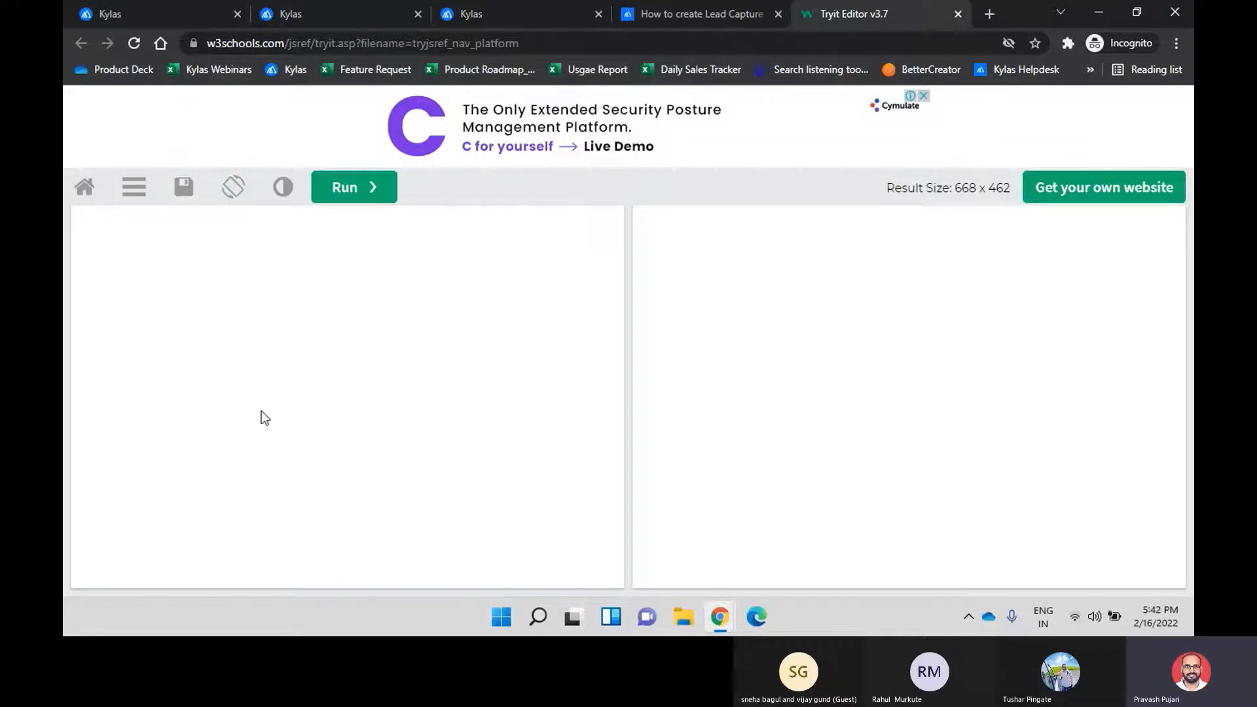
{"action": "key", "text": "ctrl+v"}
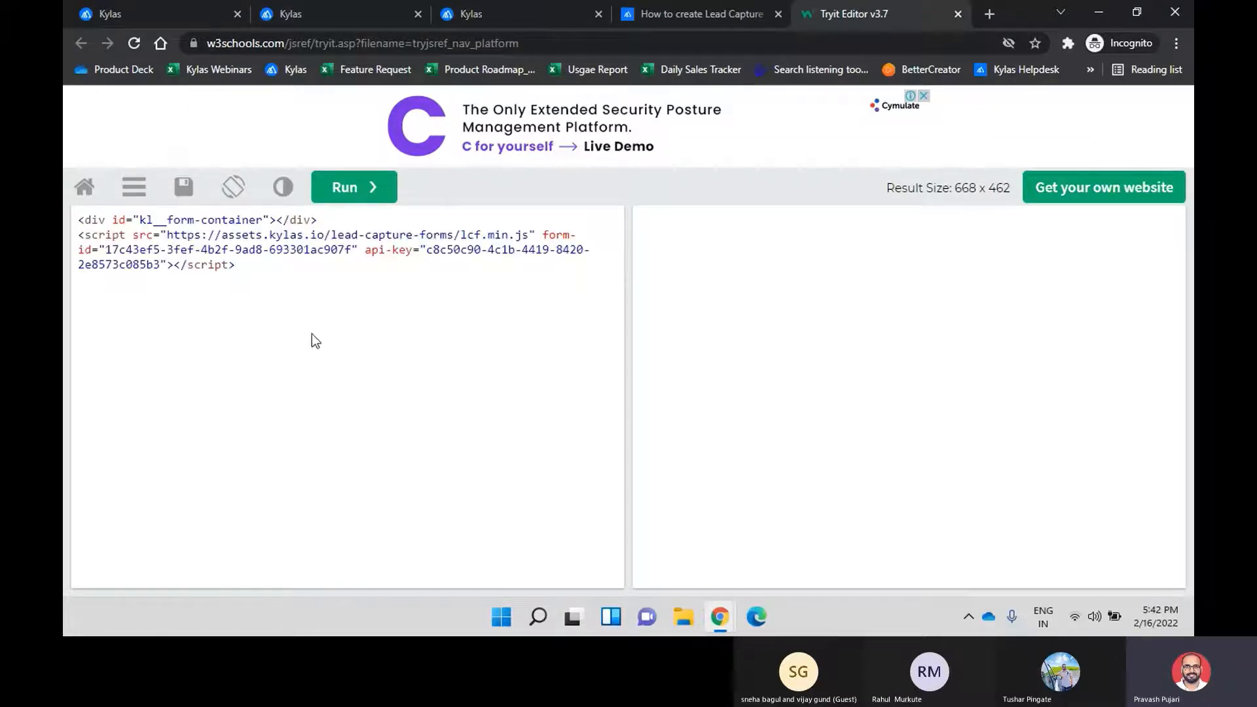
{"action": "left_click", "coordinate": [347, 188]}
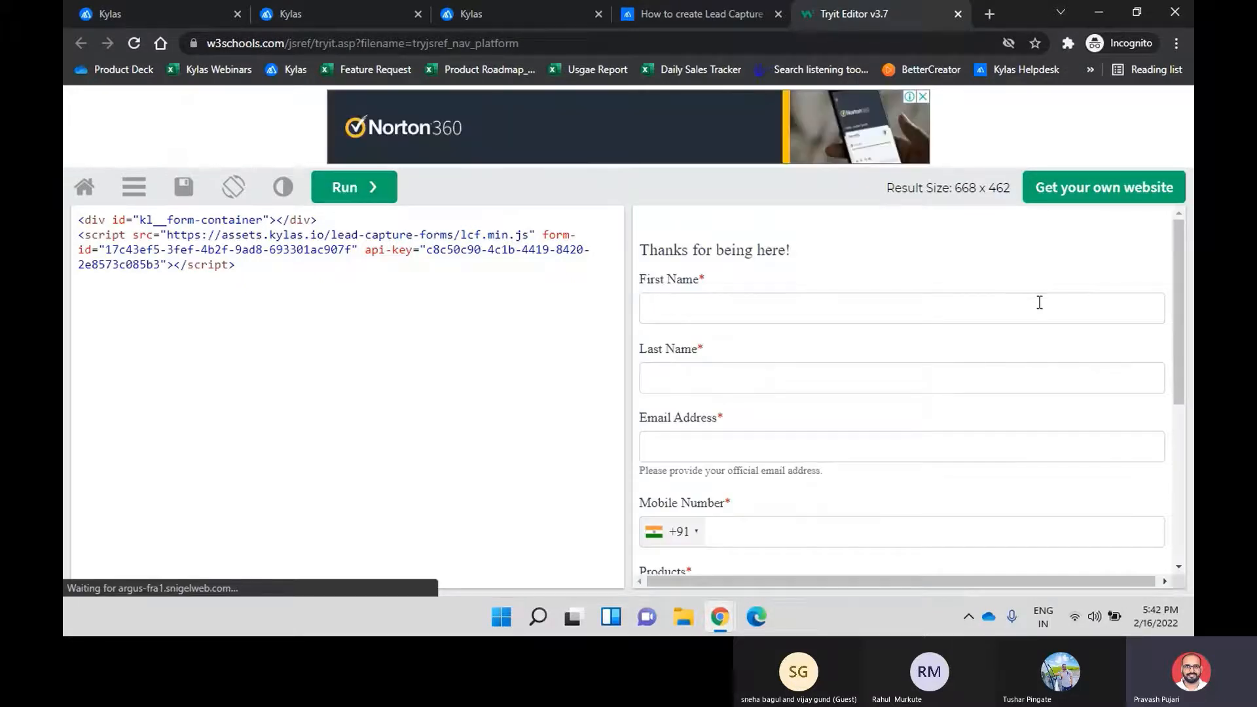
- Replace SoftXPro Lite with SoftXPro Professional in the rendered form's Products field
{"action": "left_click_drag", "start_coordinate": [1180, 264], "coordinate": [1181, 384]}
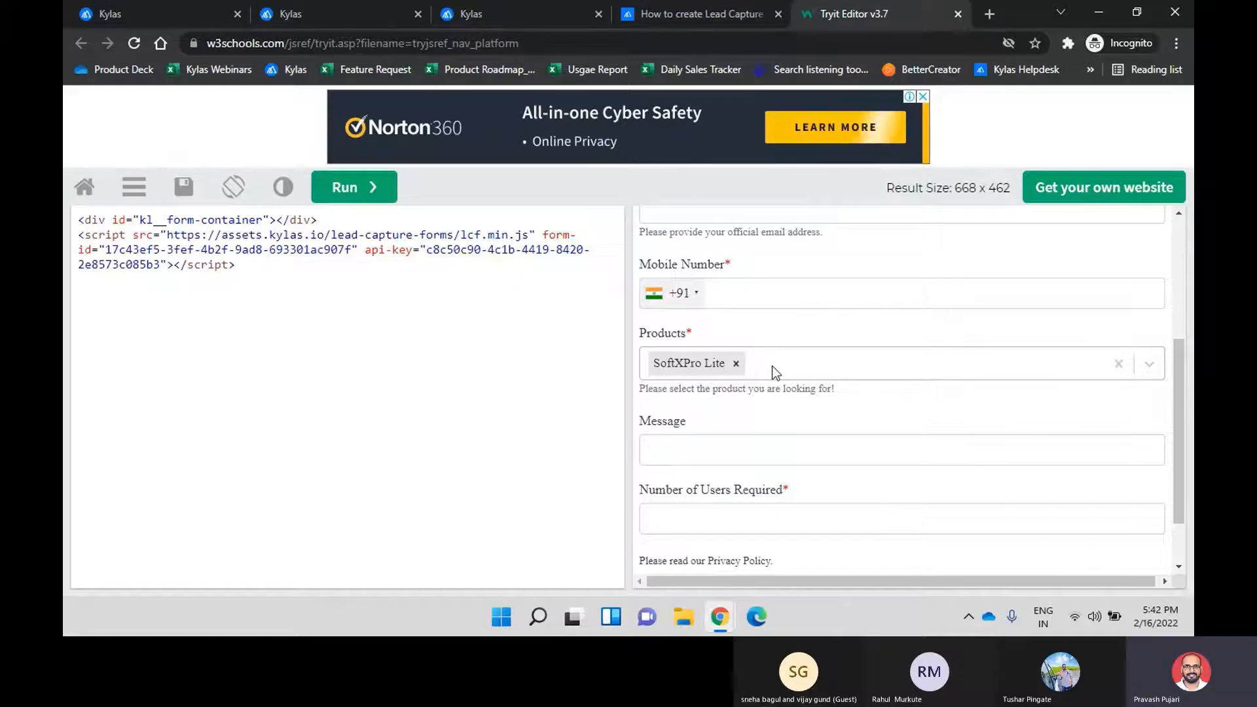
{"action": "left_click", "coordinate": [868, 364]}
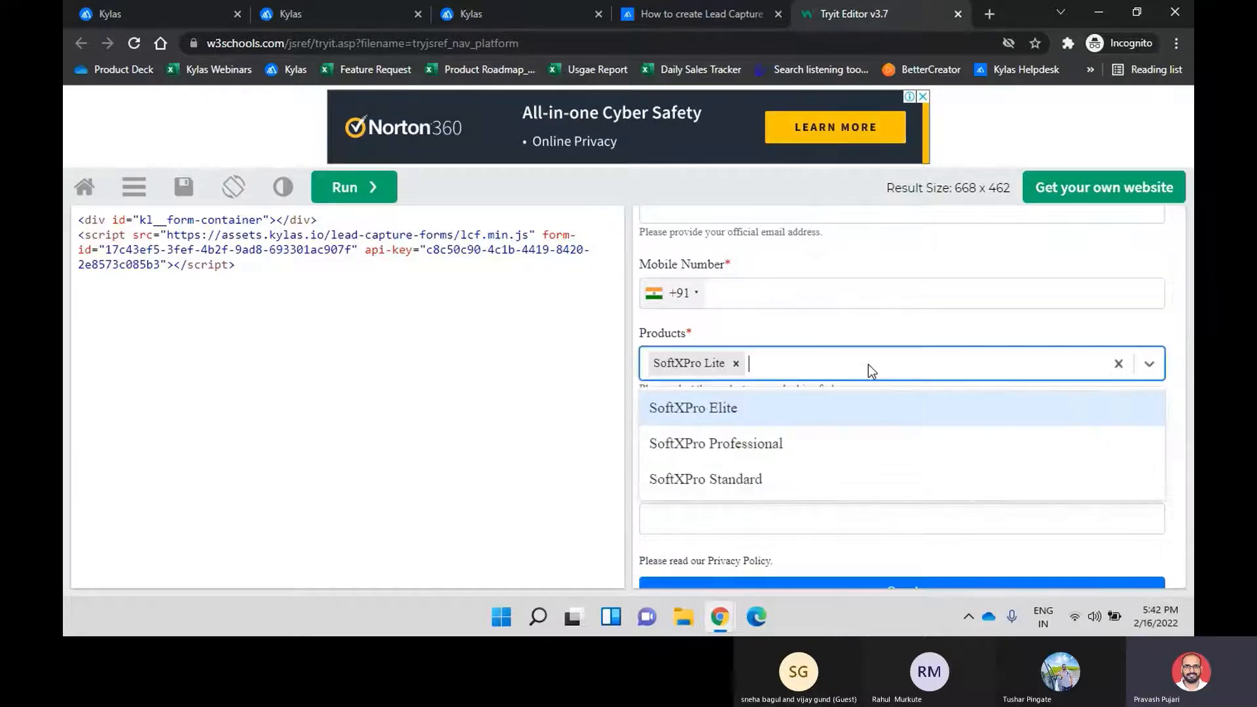
{"action": "left_click", "coordinate": [775, 442]}
{"action": "left_click", "coordinate": [735, 364]}
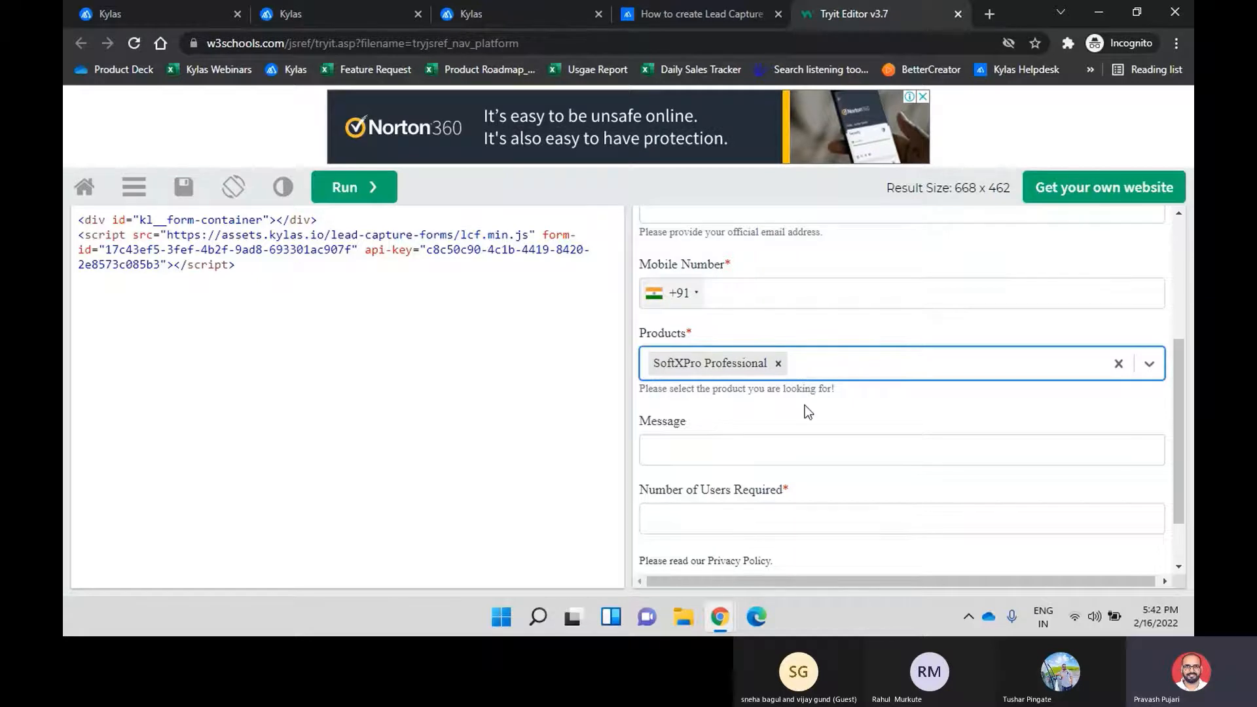
- Enter 5 as the Number of Users Required, leaving the Message field empty
{"action": "scroll", "coordinate": [851, 406], "scroll_direction": "down", "scroll_amount": 2}
{"action": "left_click", "coordinate": [715, 385]}
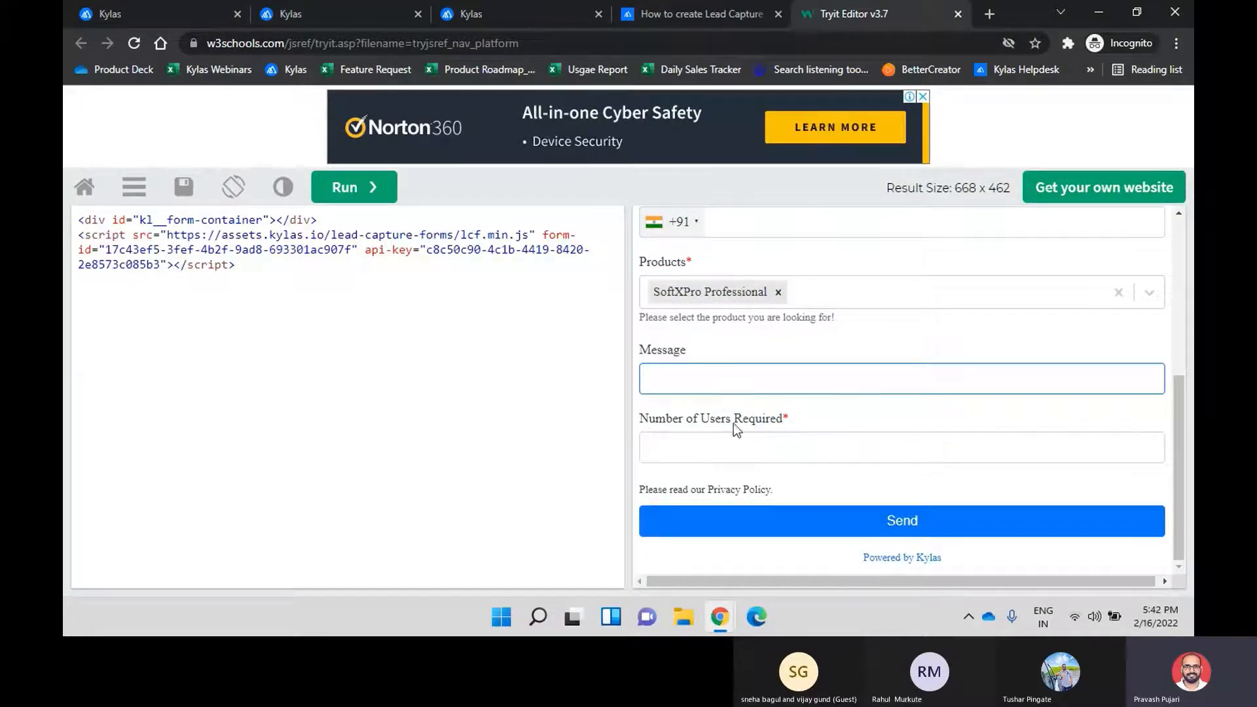
{"action": "left_click", "coordinate": [748, 447]}
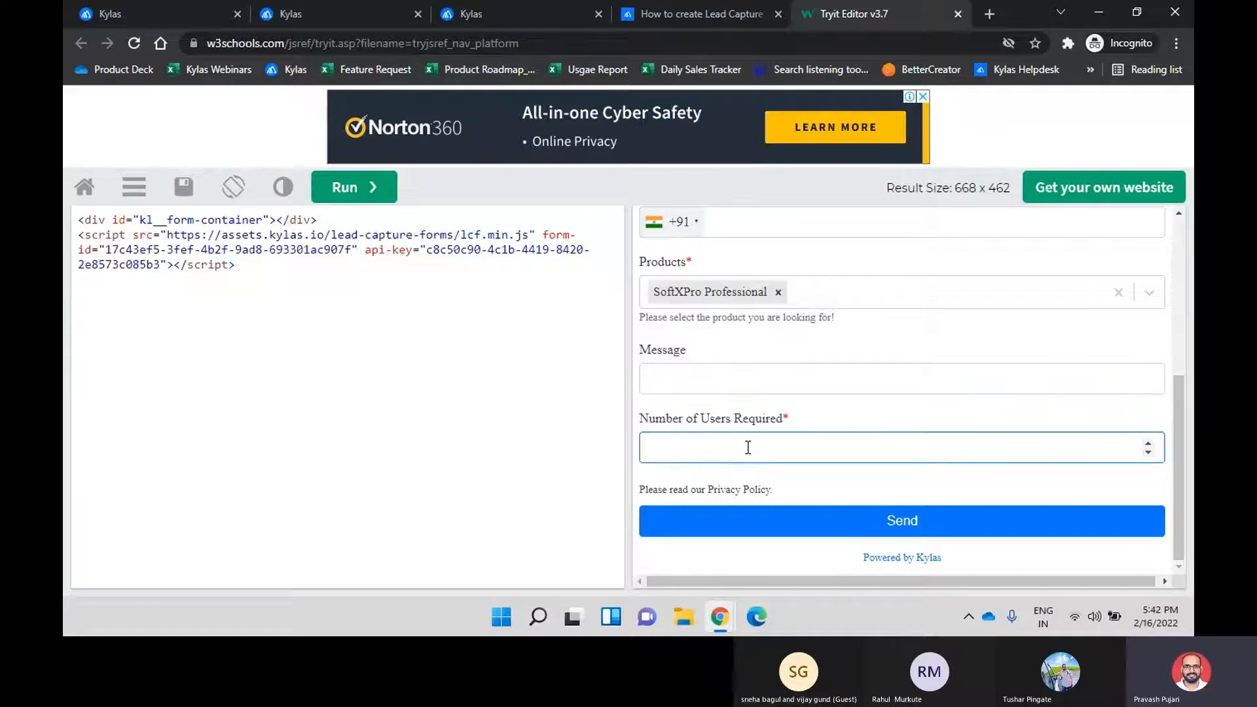
{"action": "type", "text": "5"}
{"action": "left_click", "coordinate": [746, 473]}
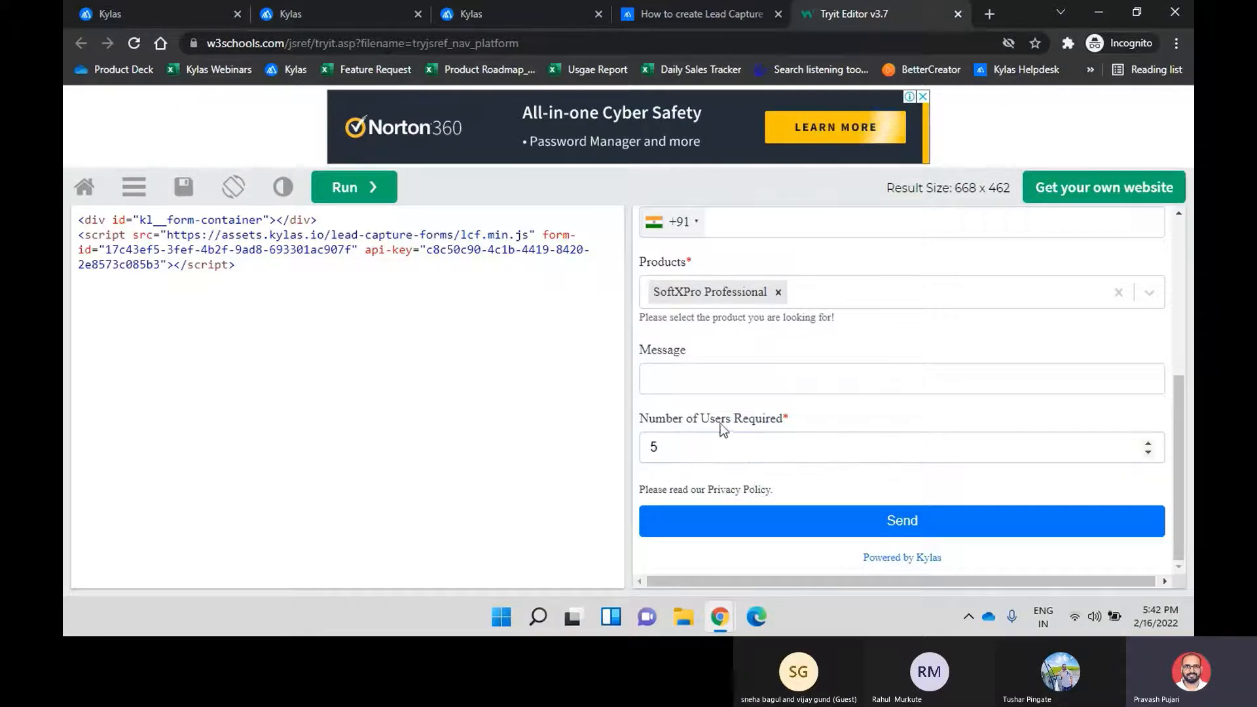
- Fill in the contact's first name, last name, email address and mobile number from the saved autofill suggestions
{"action": "scroll", "coordinate": [804, 428], "scroll_direction": "up", "scroll_amount": 5}
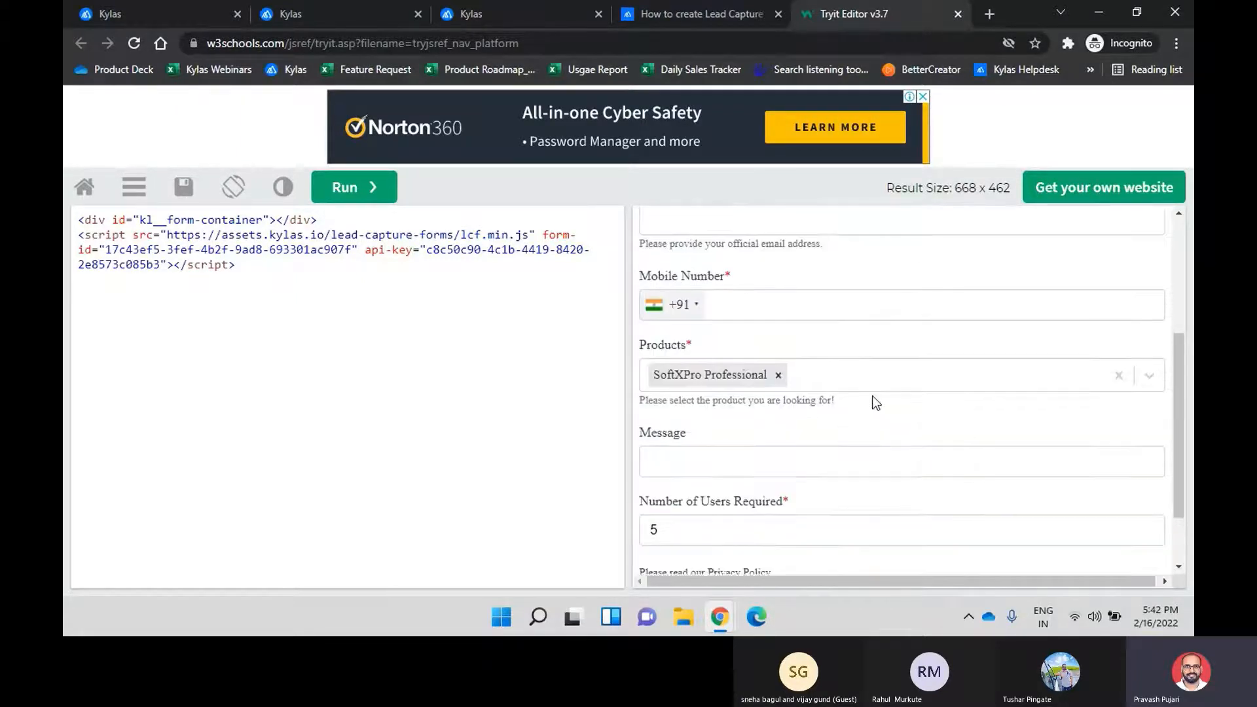
{"action": "left_click", "coordinate": [720, 315]}
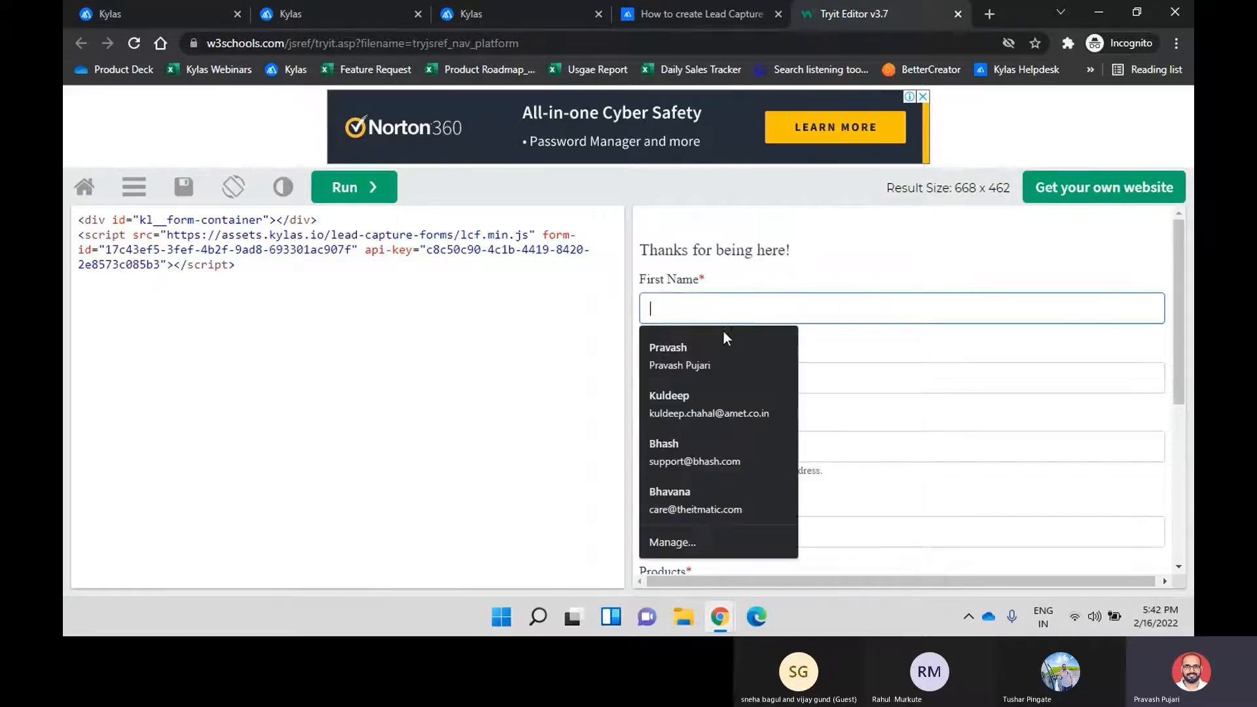
{"action": "left_click", "coordinate": [867, 272]}
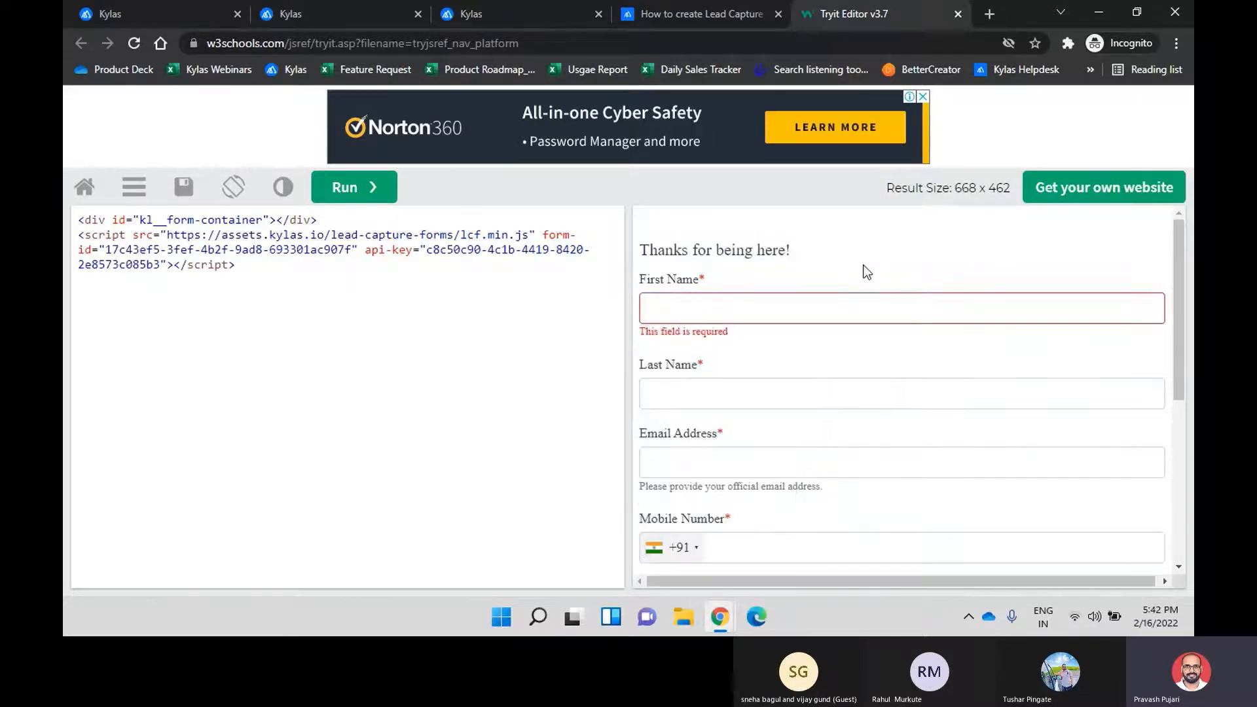
{"action": "left_click", "coordinate": [819, 313]}
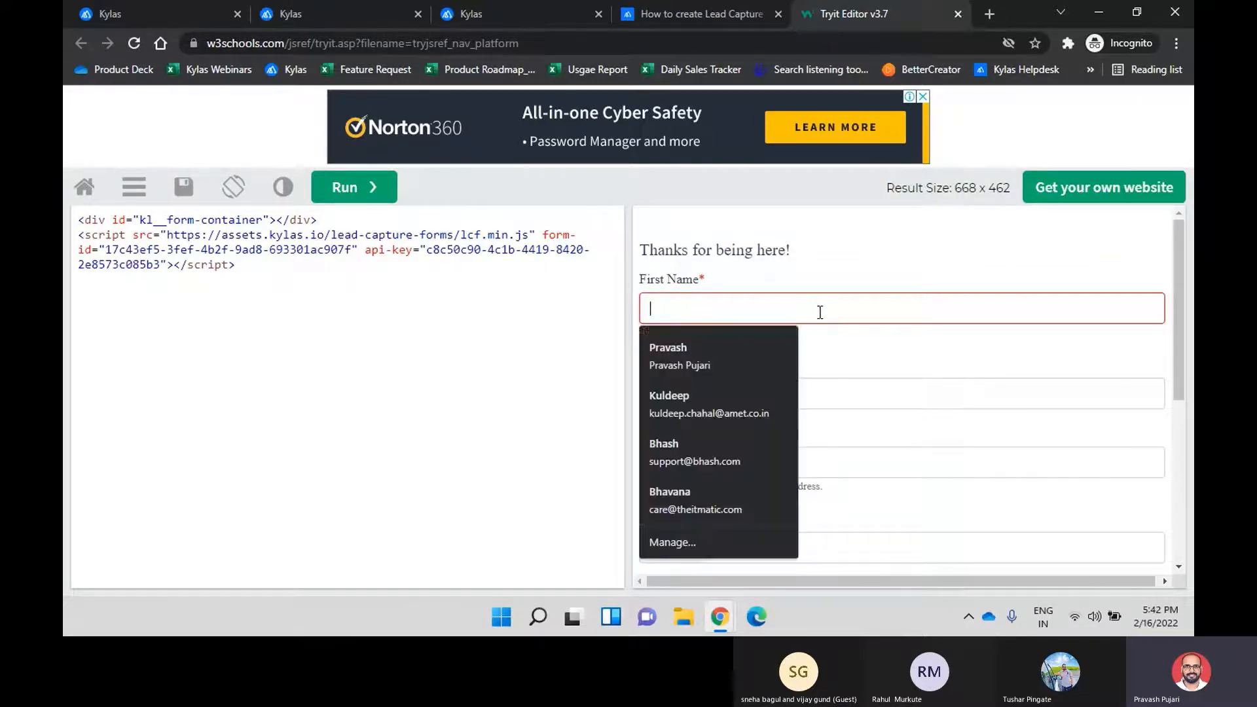
{"action": "left_click", "coordinate": [734, 350]}
{"action": "scroll", "coordinate": [911, 415], "scroll_direction": "down", "scroll_amount": 3}
{"action": "left_click", "coordinate": [817, 379]}
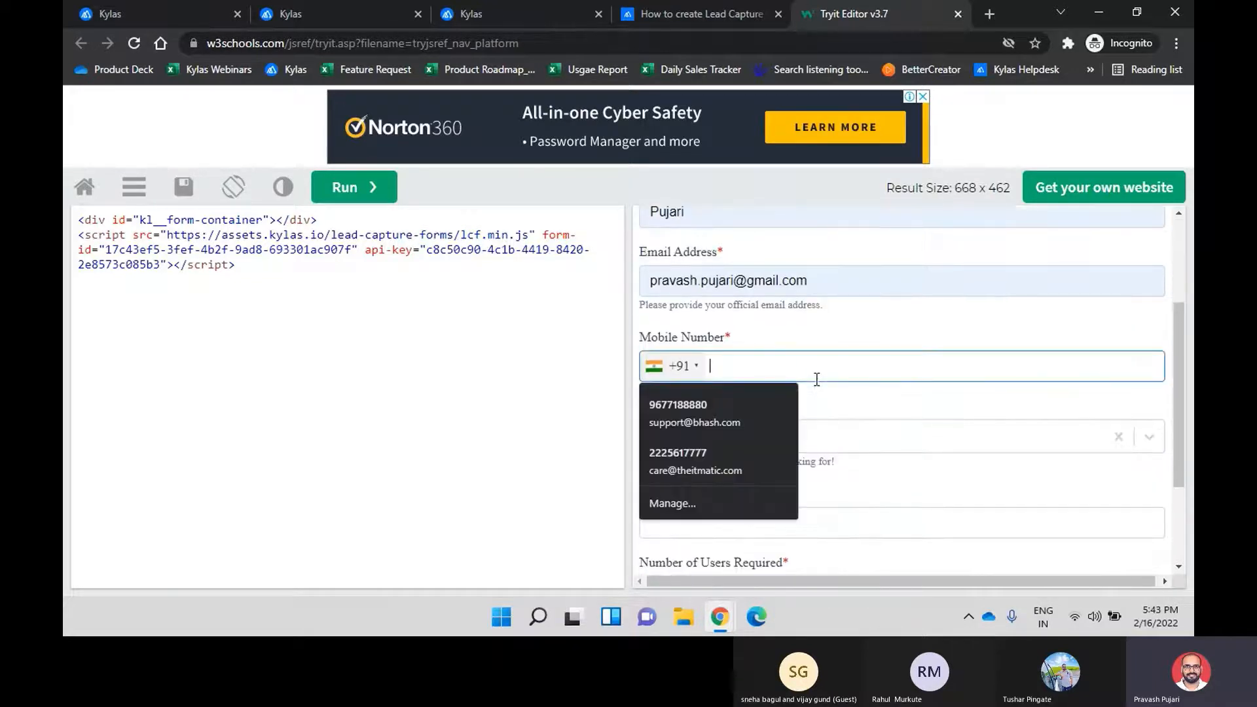
{"action": "left_click", "coordinate": [717, 408]}
{"action": "scroll", "coordinate": [839, 394], "scroll_direction": "down", "scroll_amount": 3}
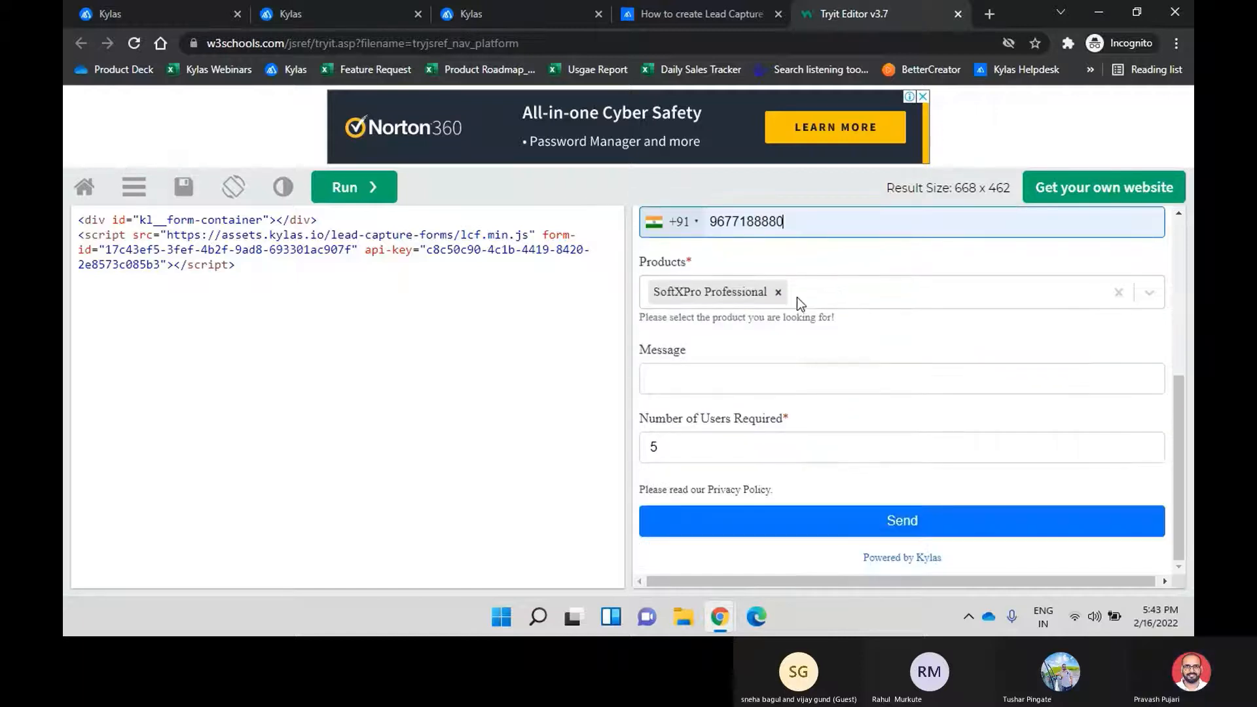
- Enter the message "We need 5 Licenses of SoftXPro" and check the completed form entries
{"action": "left_click", "coordinate": [698, 384]}
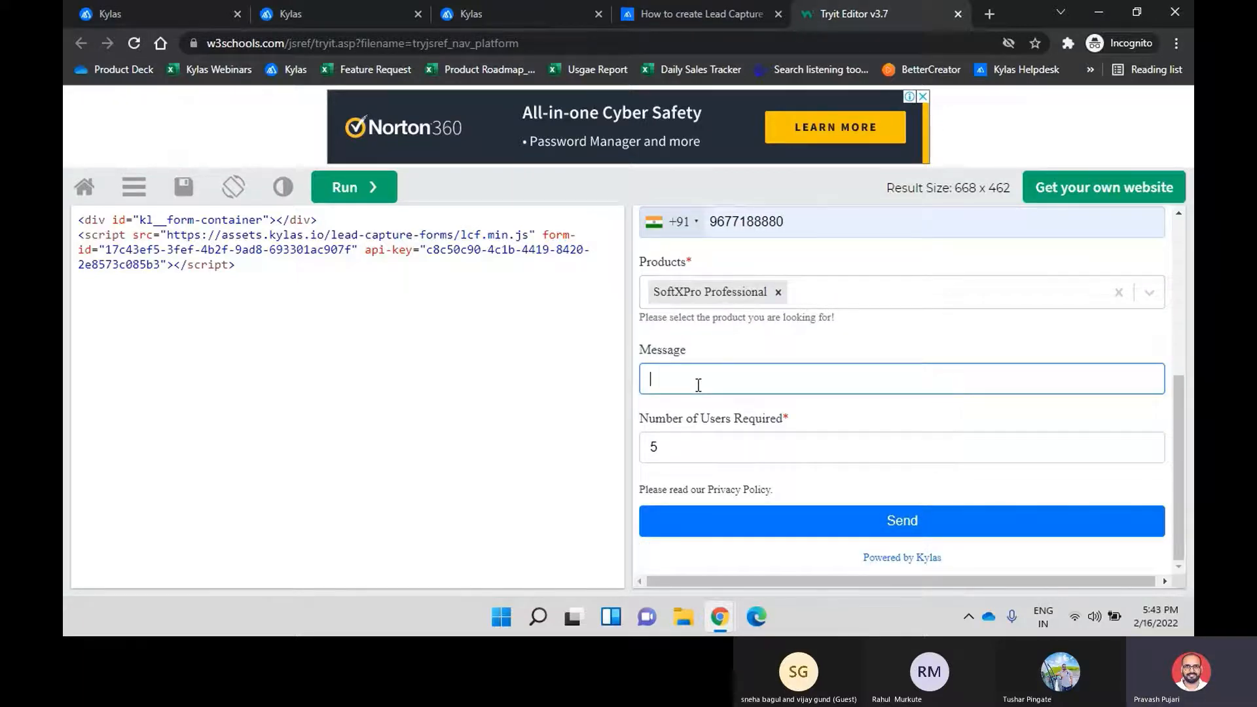
{"action": "type", "text": "We need 5 Licences of"}
{"action": "left_click", "coordinate": [754, 380]}
{"action": "key", "text": "BackSpace"}
{"action": "type", "text": "s"}
{"action": "left_click", "coordinate": [833, 377]}
{"action": "type", "text": "SoftXPro"}
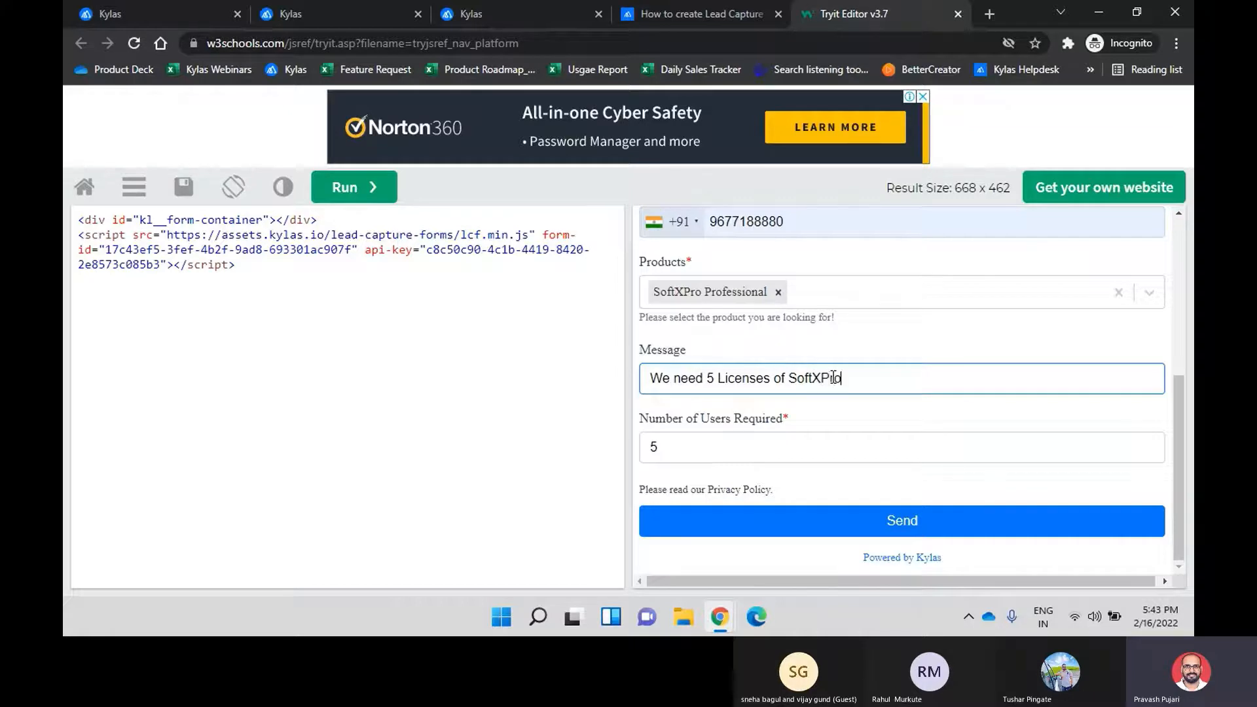
{"action": "left_click", "coordinate": [779, 447]}
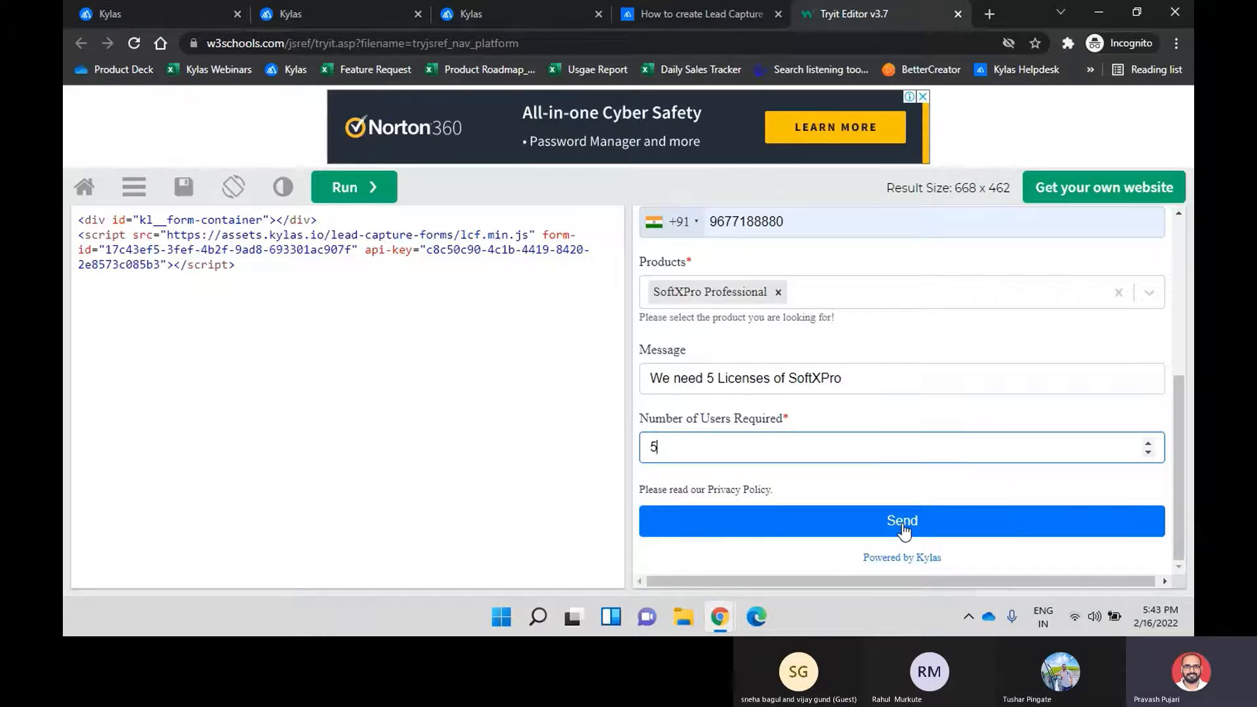
{"action": "scroll", "coordinate": [870, 370], "scroll_direction": "up", "scroll_amount": 5}
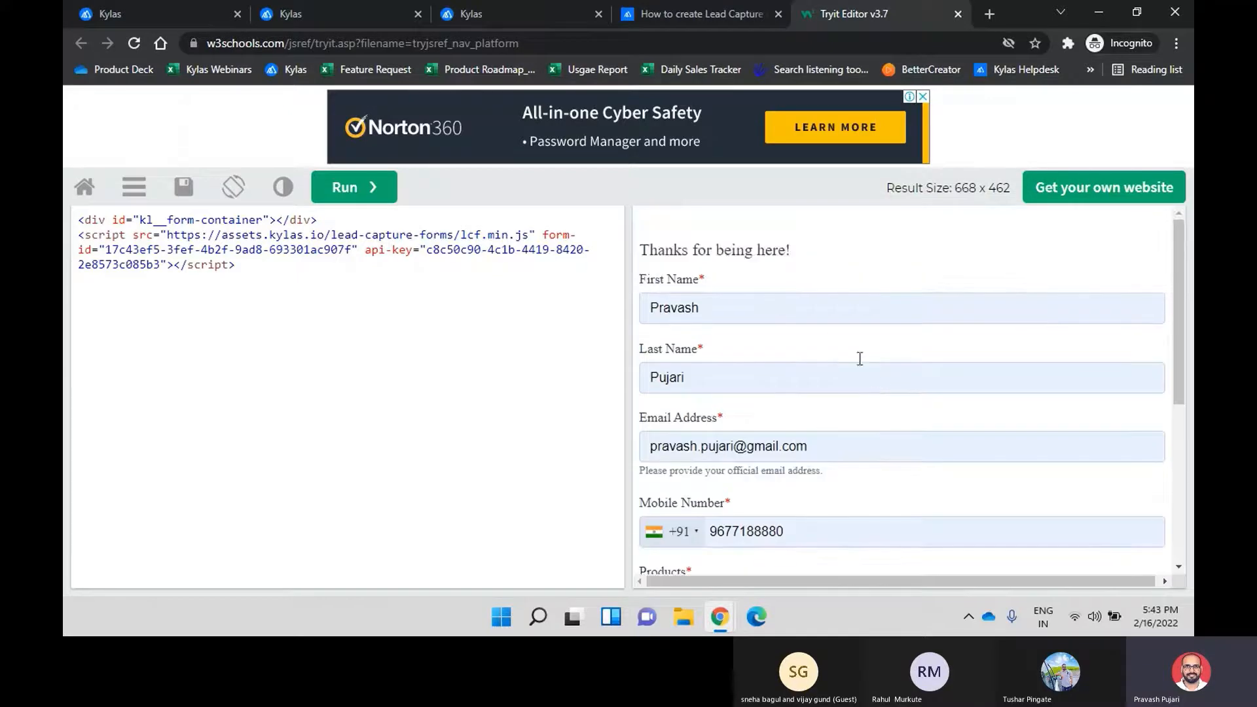
{"action": "scroll", "coordinate": [826, 451], "scroll_direction": "down", "scroll_amount": 2}
{"action": "scroll", "coordinate": [837, 452], "scroll_direction": "down", "scroll_amount": 2}
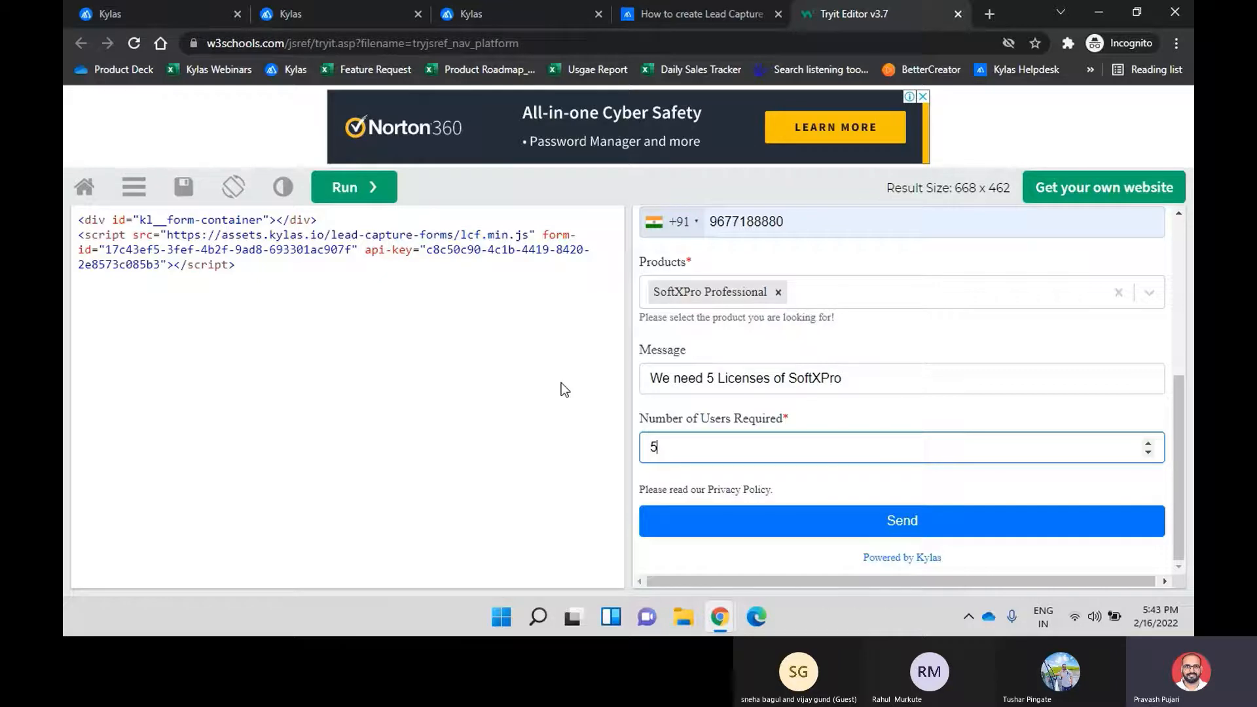
- Switch back to Kylas, leave the form setup and open the Leads list
{"action": "left_click", "coordinate": [137, 2]}
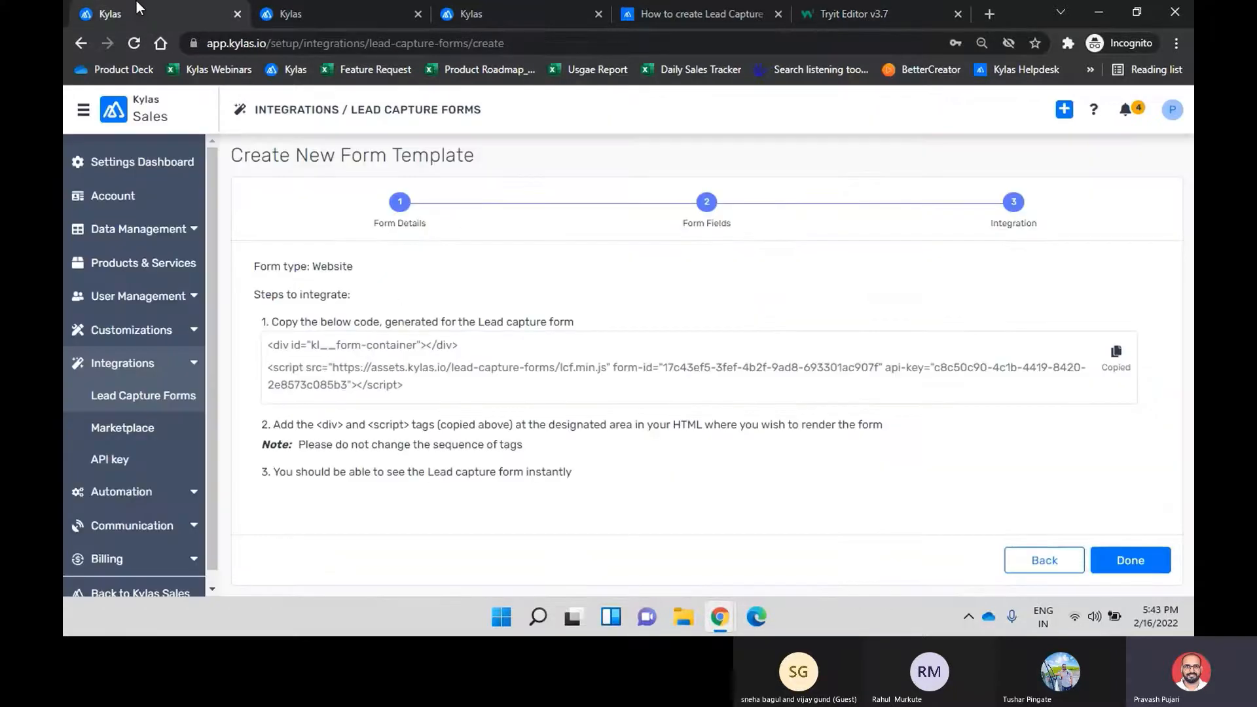
{"action": "left_click", "coordinate": [113, 110]}
{"action": "left_click", "coordinate": [99, 149]}
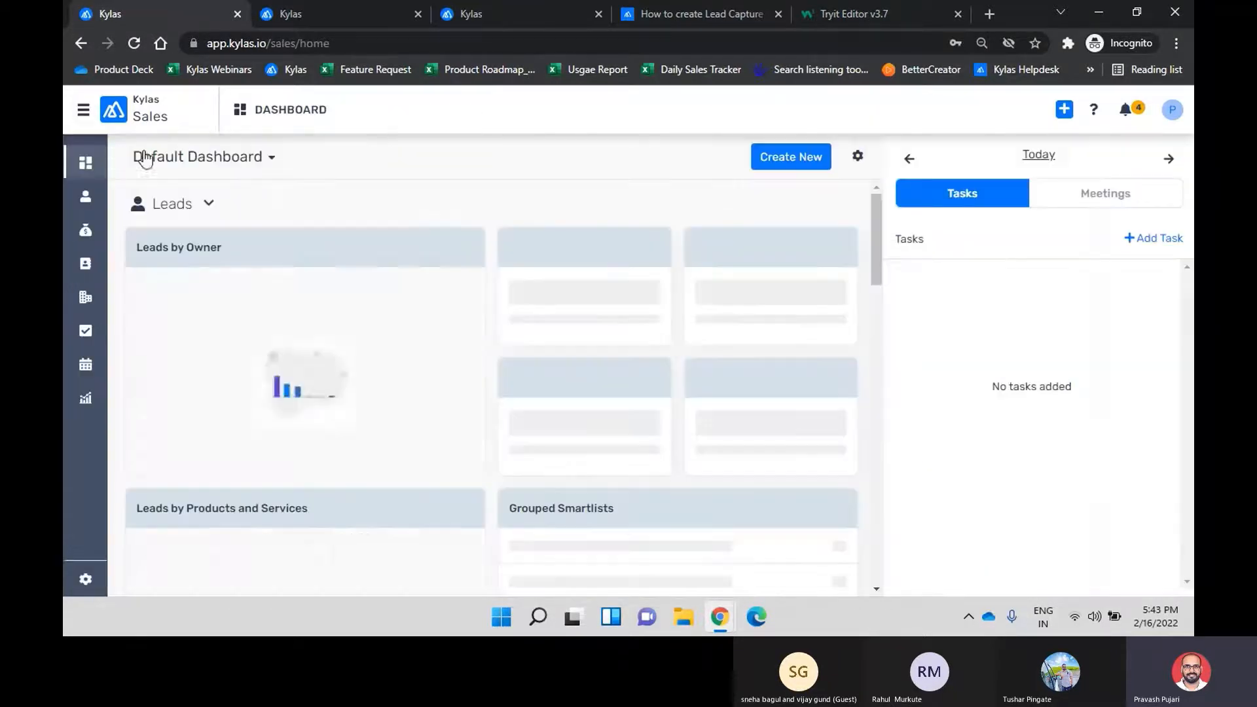
{"action": "left_click", "coordinate": [85, 198]}
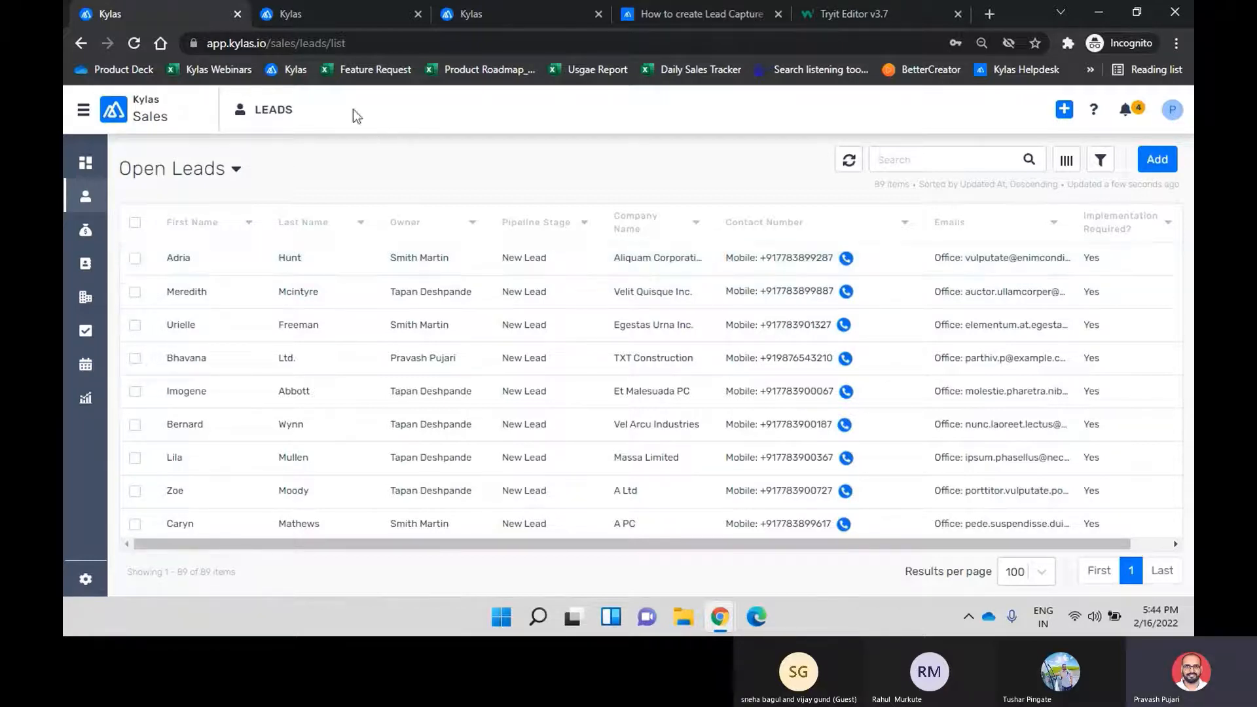
{"action": "left_click", "coordinate": [316, 9]}
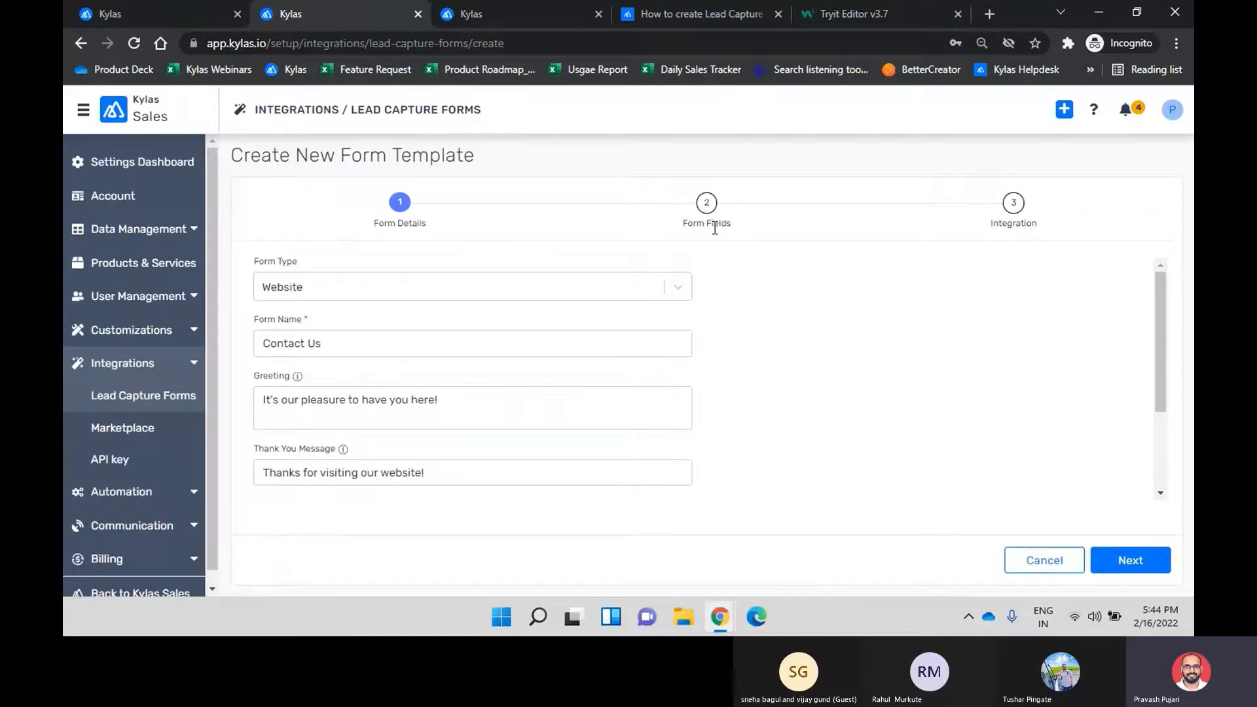
{"action": "left_click_drag", "start_coordinate": [365, 227], "coordinate": [408, 238]}
{"action": "left_click", "coordinate": [1130, 561]}
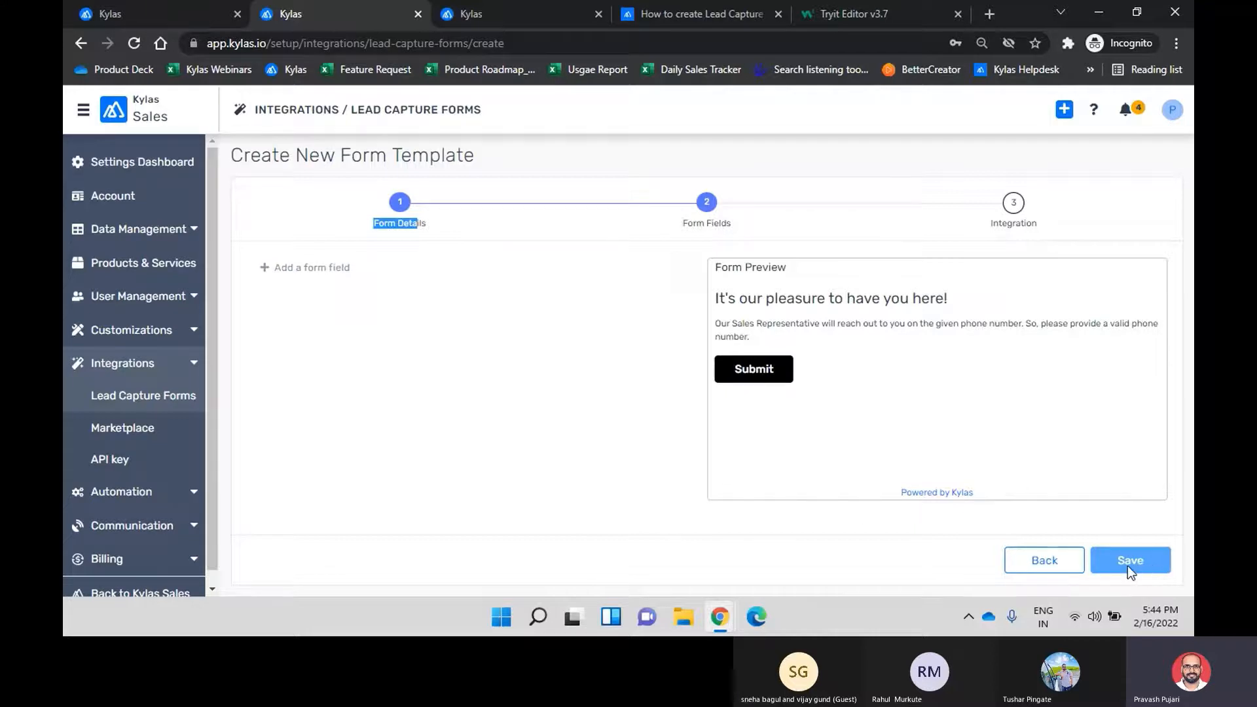
{"action": "left_click", "coordinate": [508, 5]}
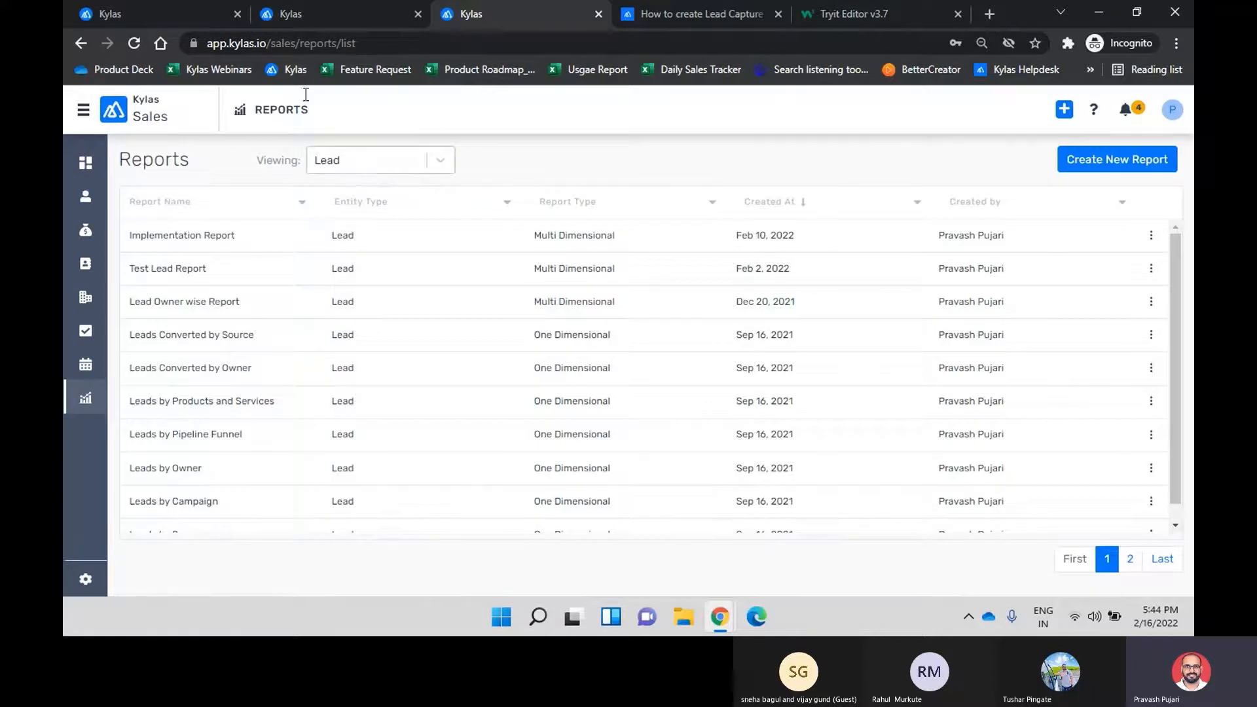
{"action": "left_click", "coordinate": [139, 1]}
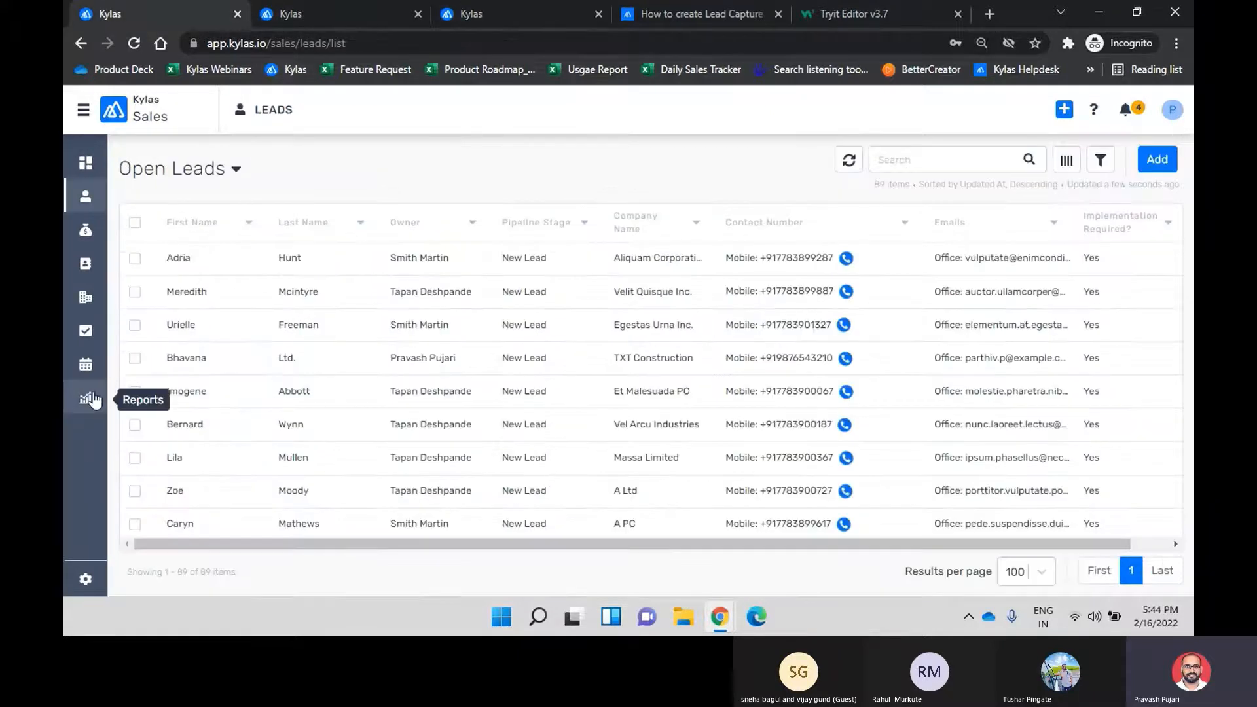
- Open the "Contact us" lead capture form created on Feb 16, 2022 from the integration settings
{"action": "left_click", "coordinate": [85, 579]}
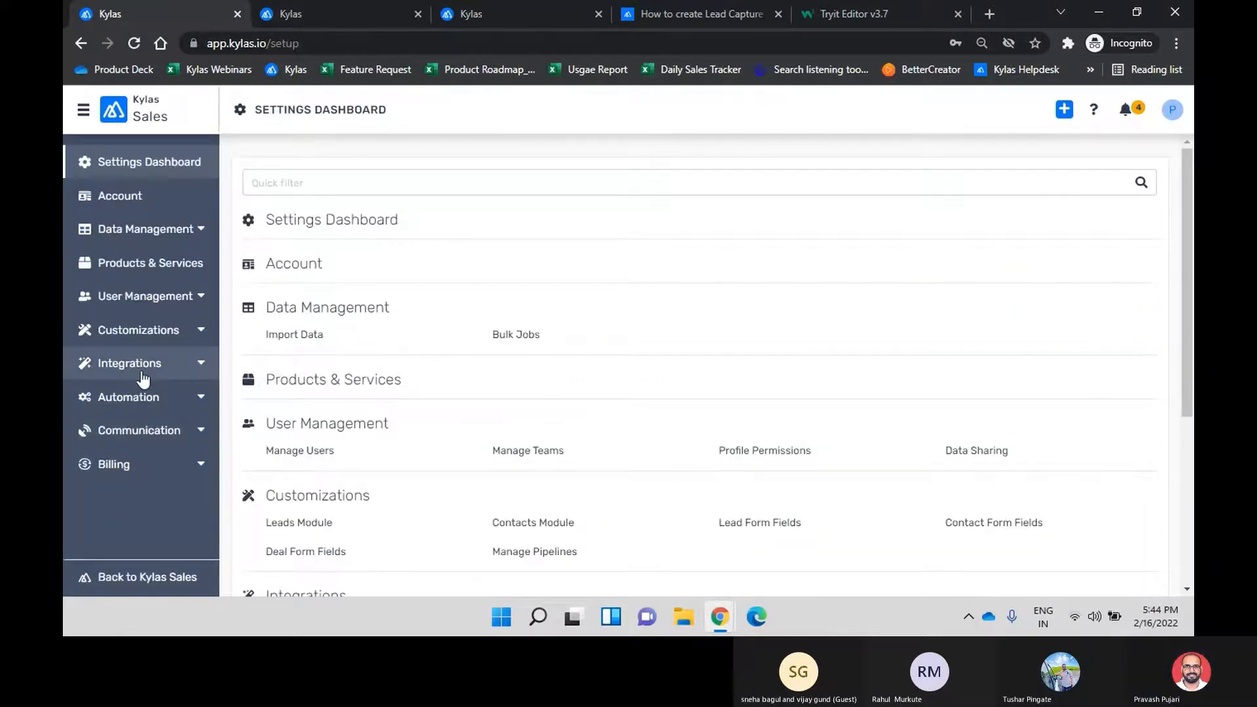
{"action": "left_click", "coordinate": [189, 366]}
{"action": "left_click", "coordinate": [151, 396]}
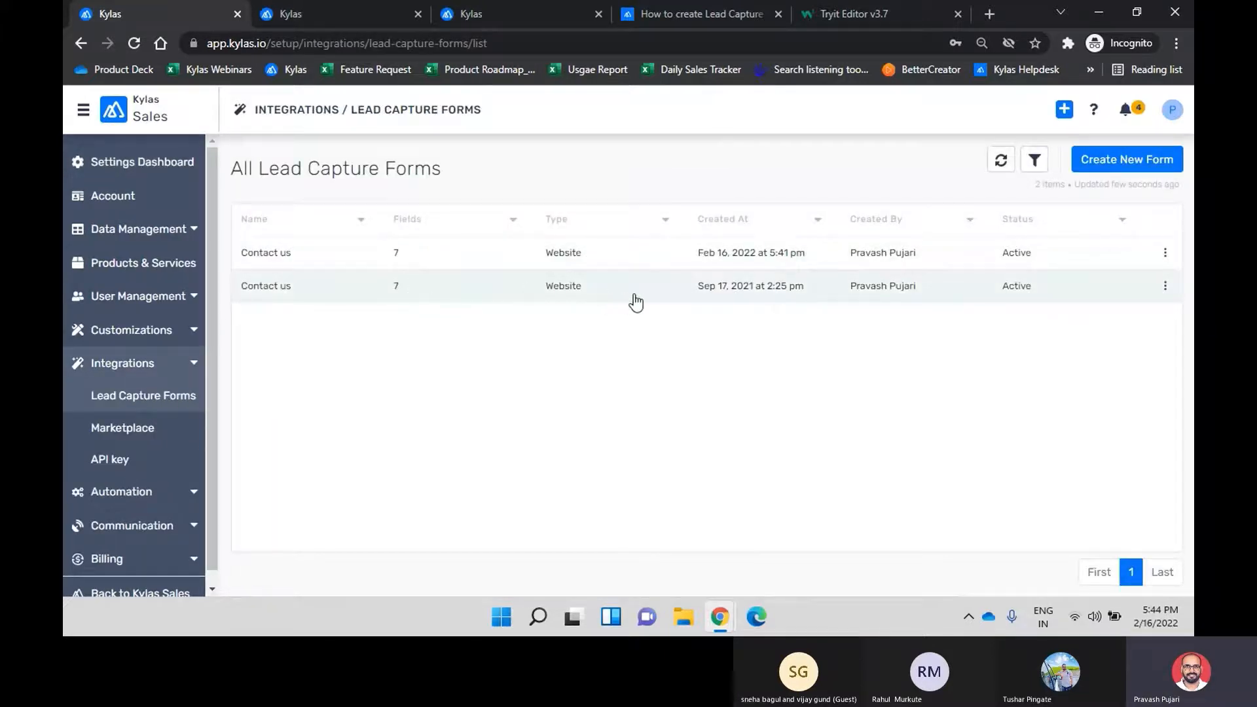
{"action": "left_click", "coordinate": [705, 261]}
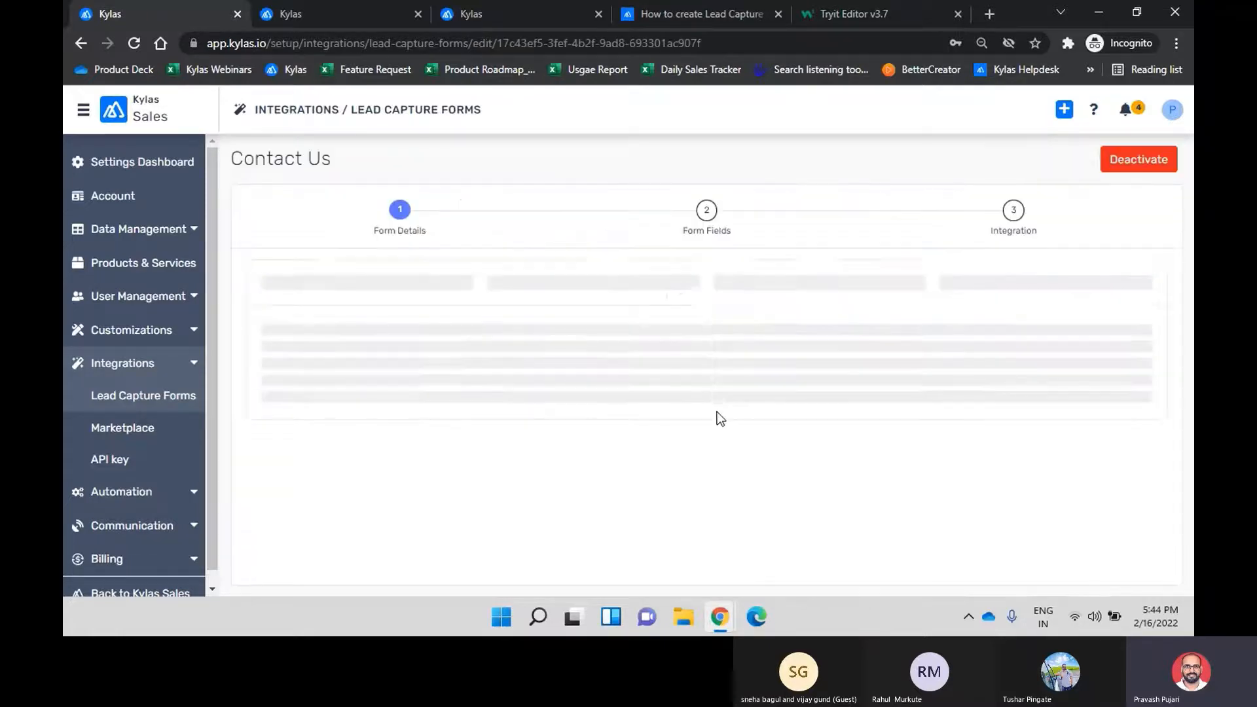
- Review the Contact us form's details and continue to its list of form fields
{"action": "scroll", "coordinate": [476, 373], "scroll_direction": "down", "scroll_amount": 2}
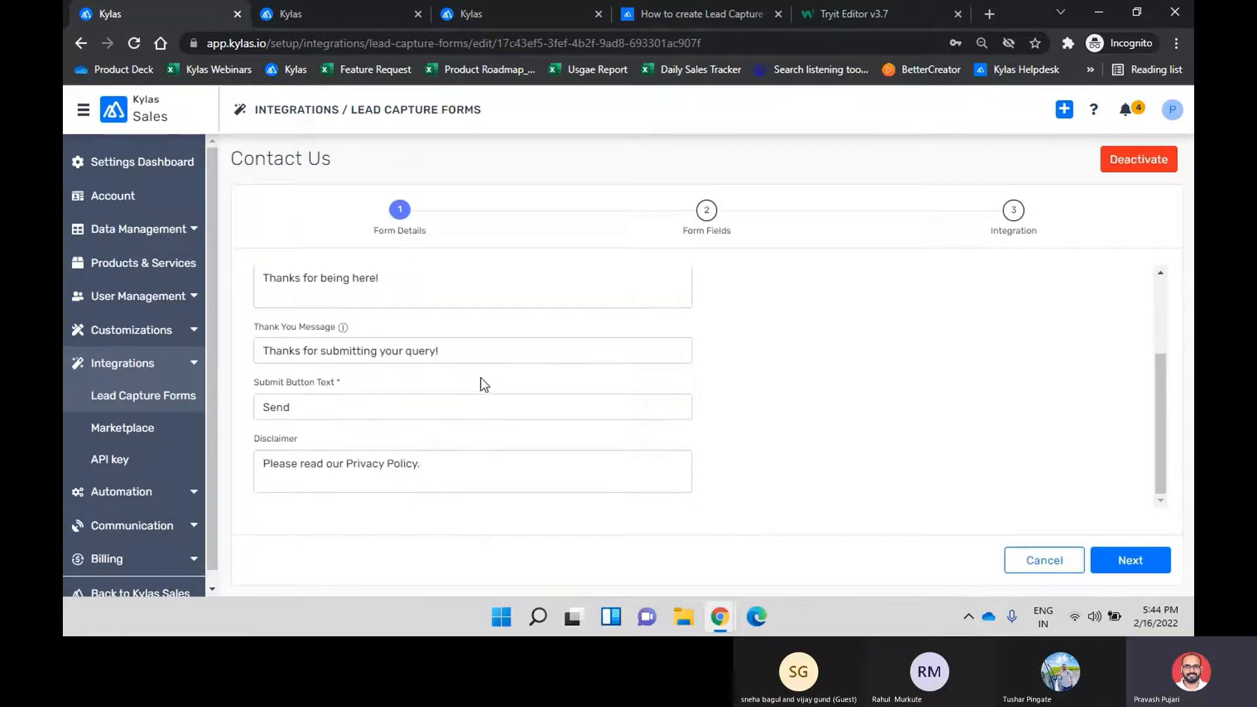
{"action": "scroll", "coordinate": [480, 380], "scroll_direction": "up", "scroll_amount": 3}
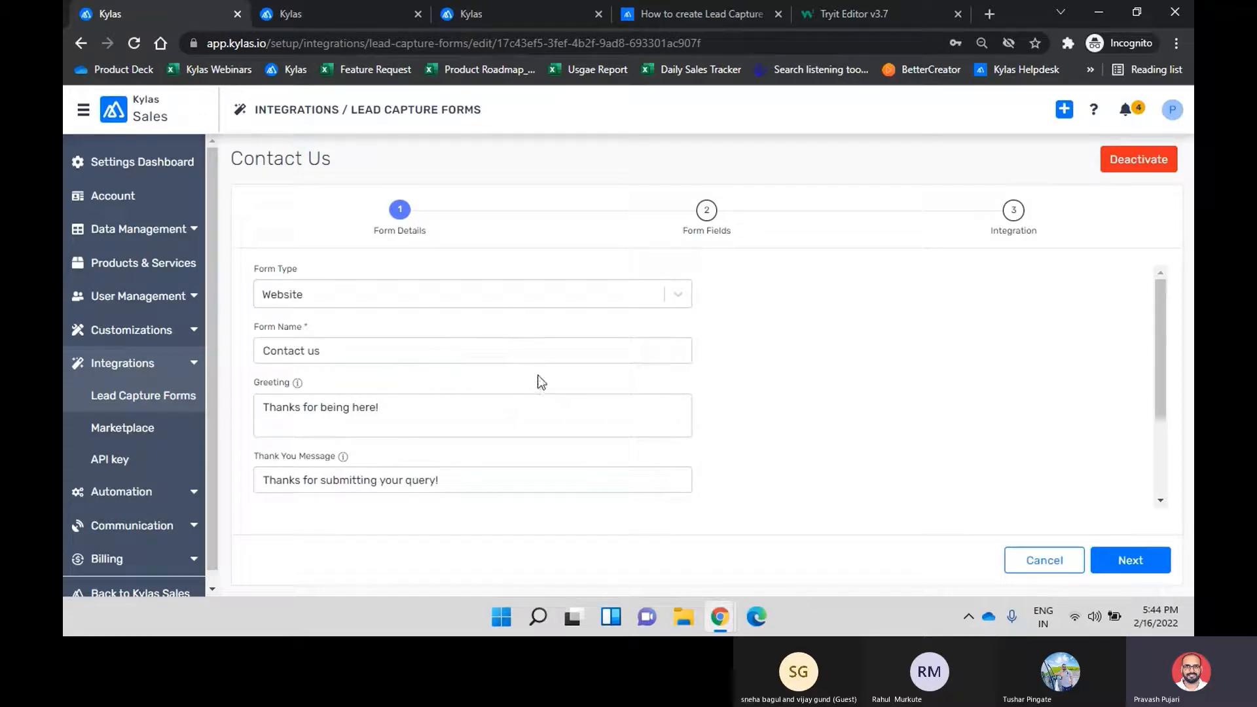
{"action": "left_click", "coordinate": [1131, 561]}
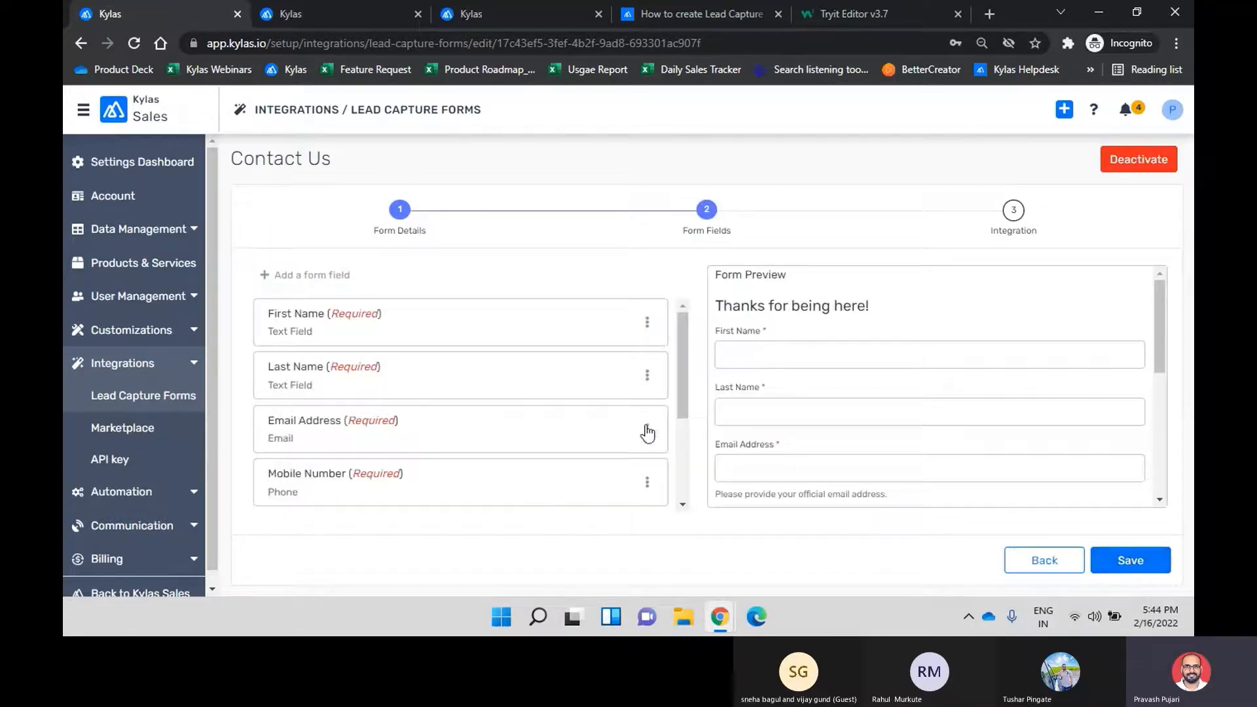
{"action": "scroll", "coordinate": [503, 437], "scroll_direction": "down", "scroll_amount": 1}
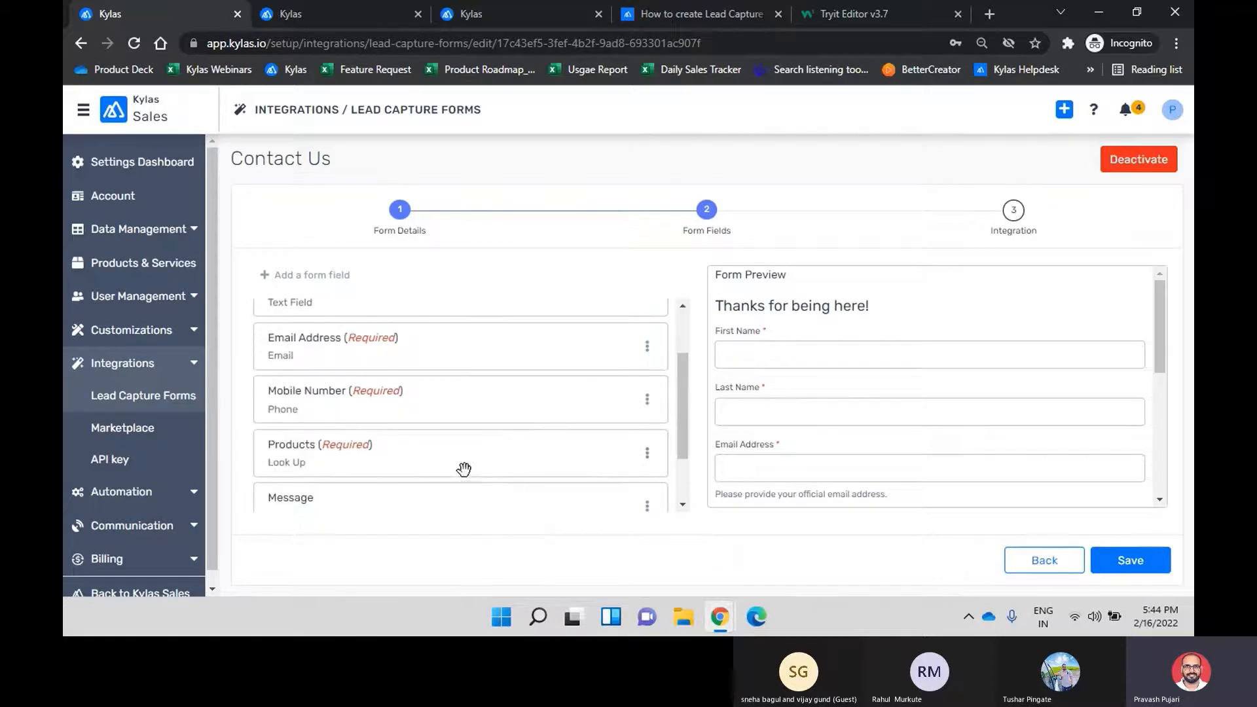
- Open the Products field for editing and make it optional instead of required
{"action": "left_click", "coordinate": [647, 453]}
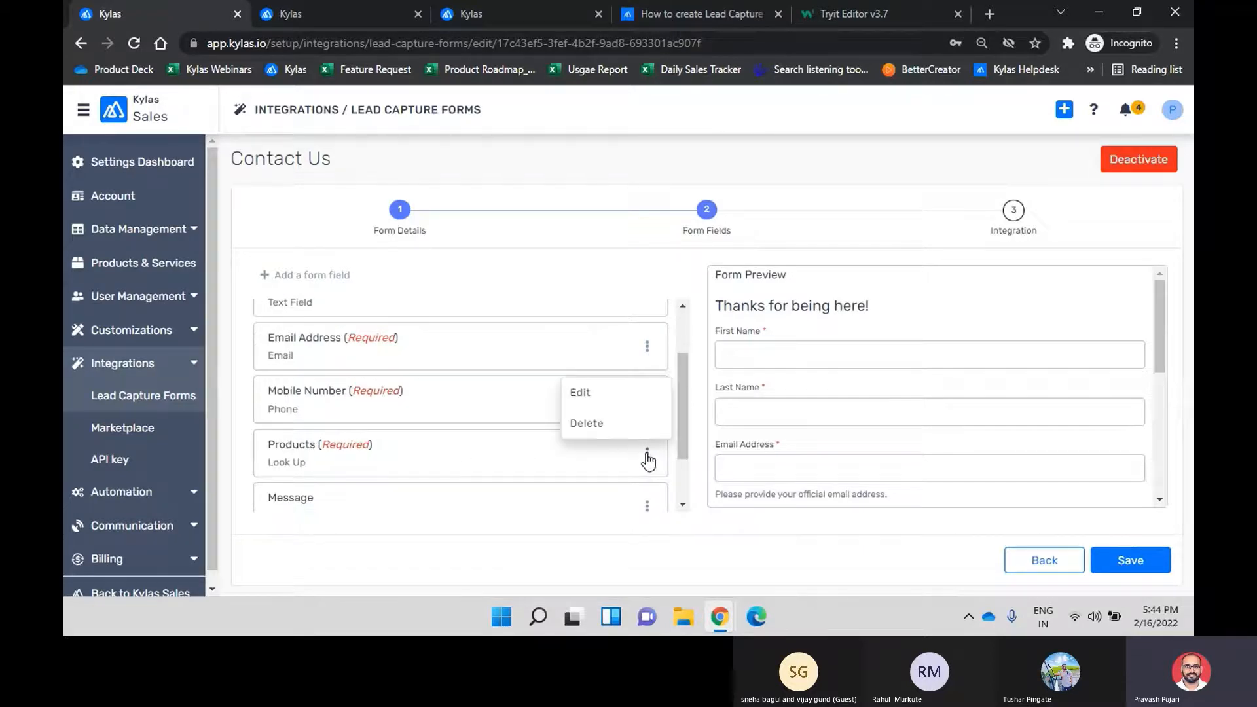
{"action": "left_click", "coordinate": [608, 396]}
{"action": "left_click", "coordinate": [725, 421]}
{"action": "scroll", "coordinate": [798, 438], "scroll_direction": "down", "scroll_amount": 5}
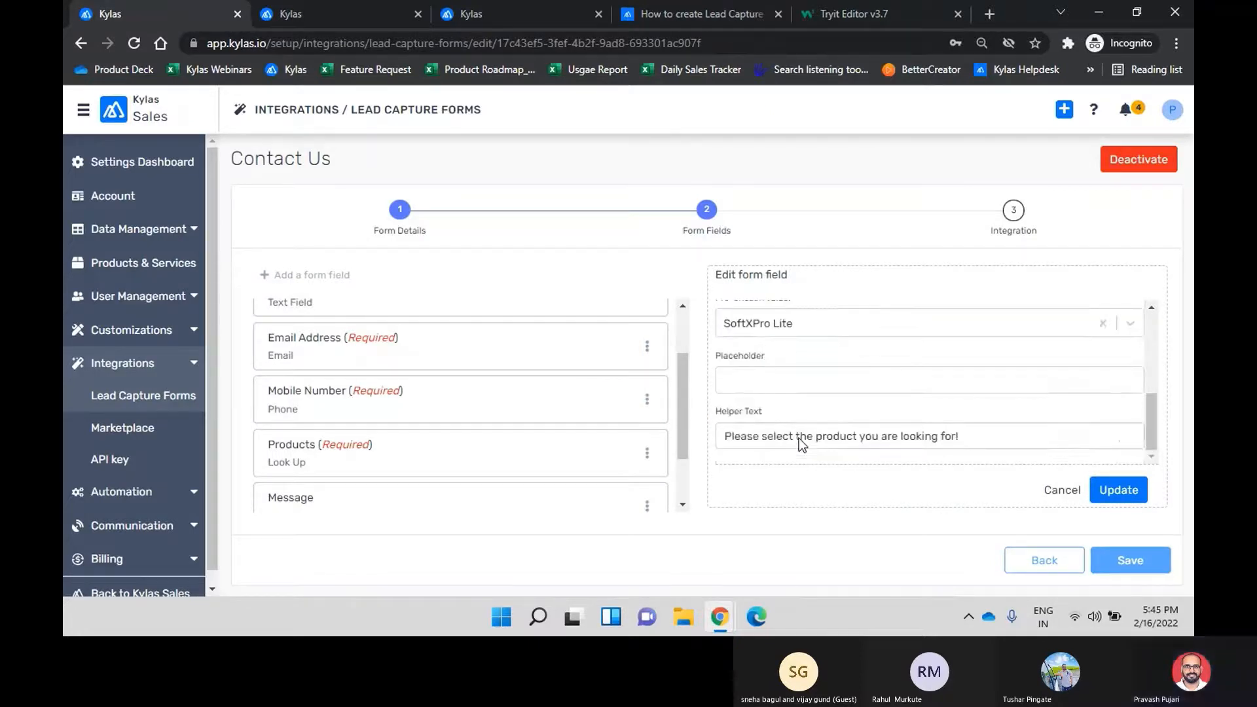
- Check the allowed products offered as pre-chosen values for the Products field, keeping SoftXPro Lite
{"action": "scroll", "coordinate": [837, 391], "scroll_direction": "up", "scroll_amount": 2}
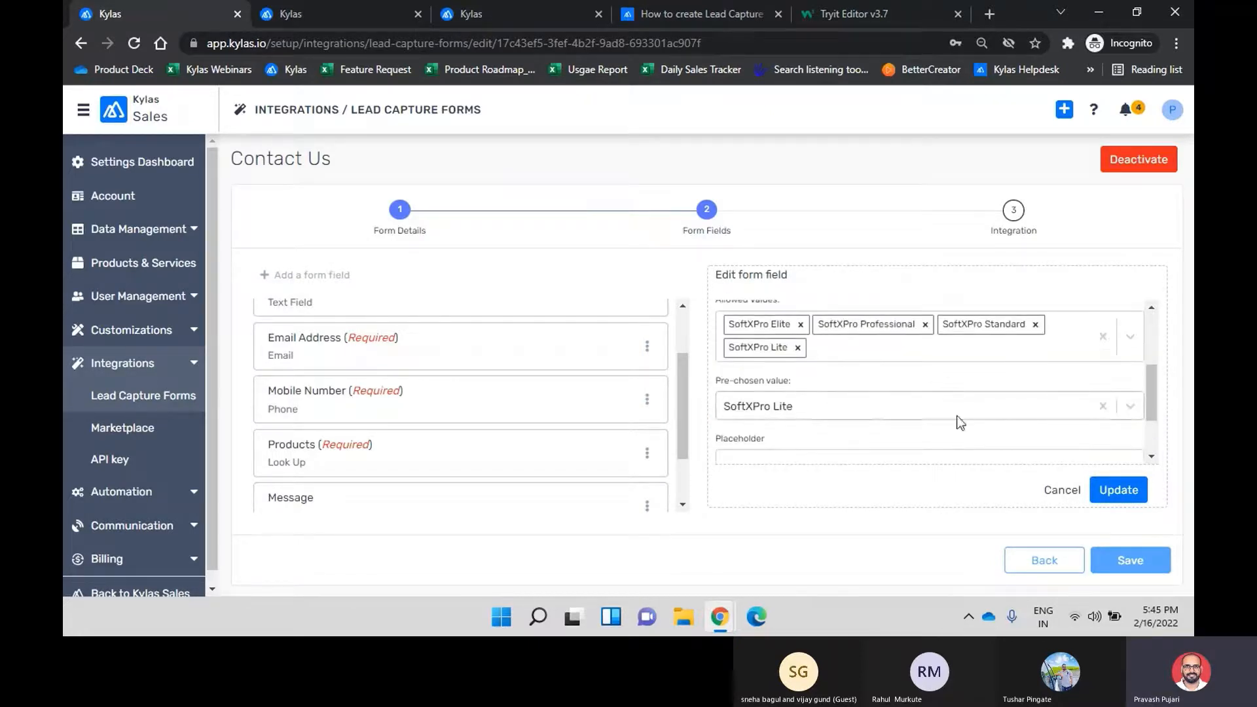
{"action": "left_click", "coordinate": [1095, 411]}
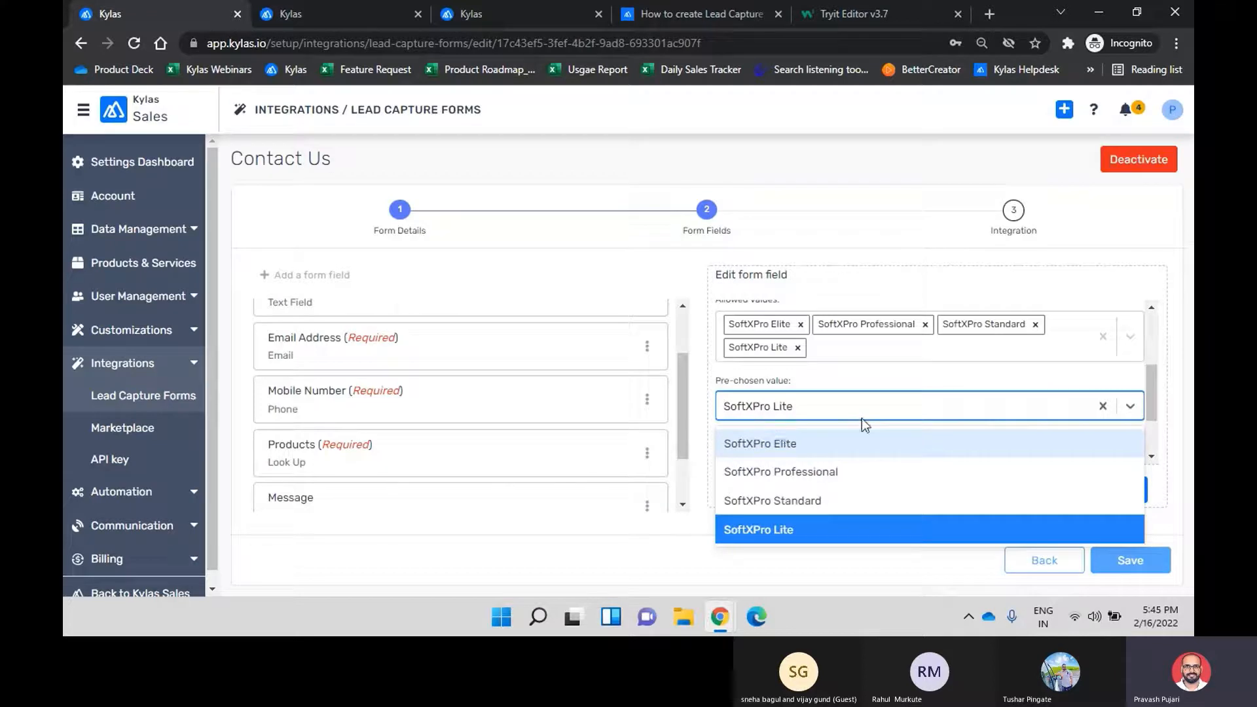
{"action": "left_click", "coordinate": [1131, 407]}
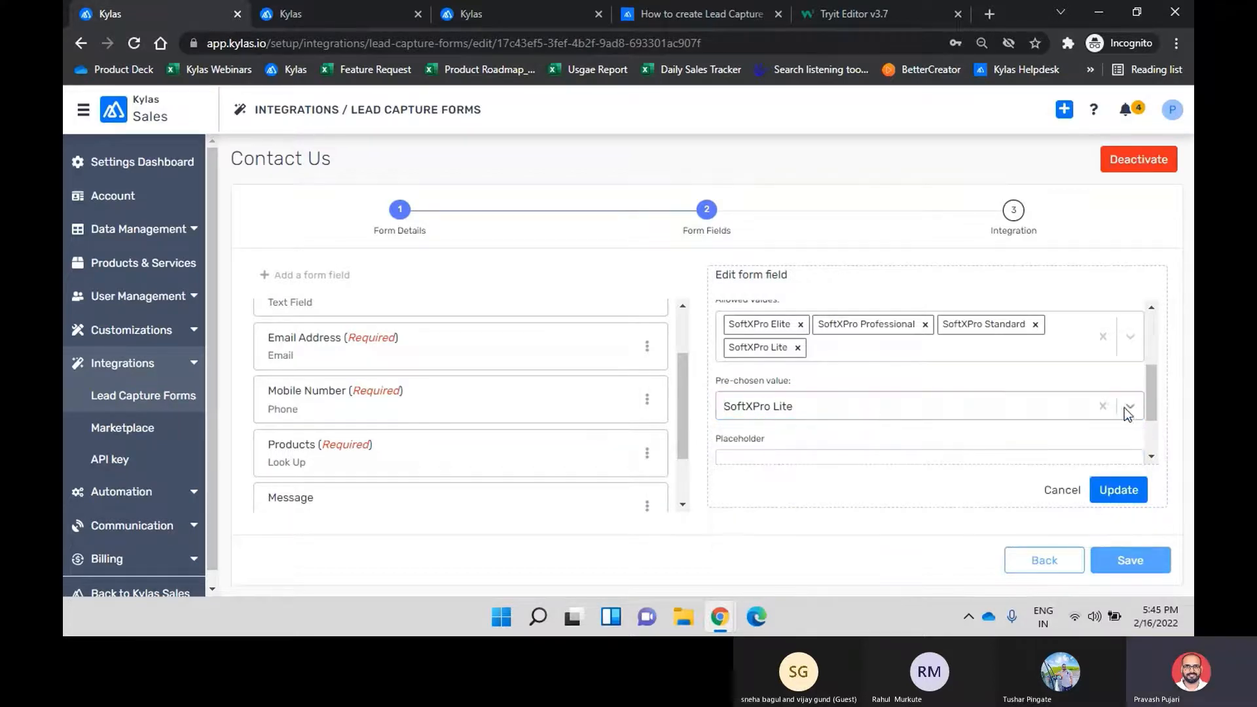
{"action": "left_click", "coordinate": [793, 409]}
{"action": "left_click", "coordinate": [882, 378]}
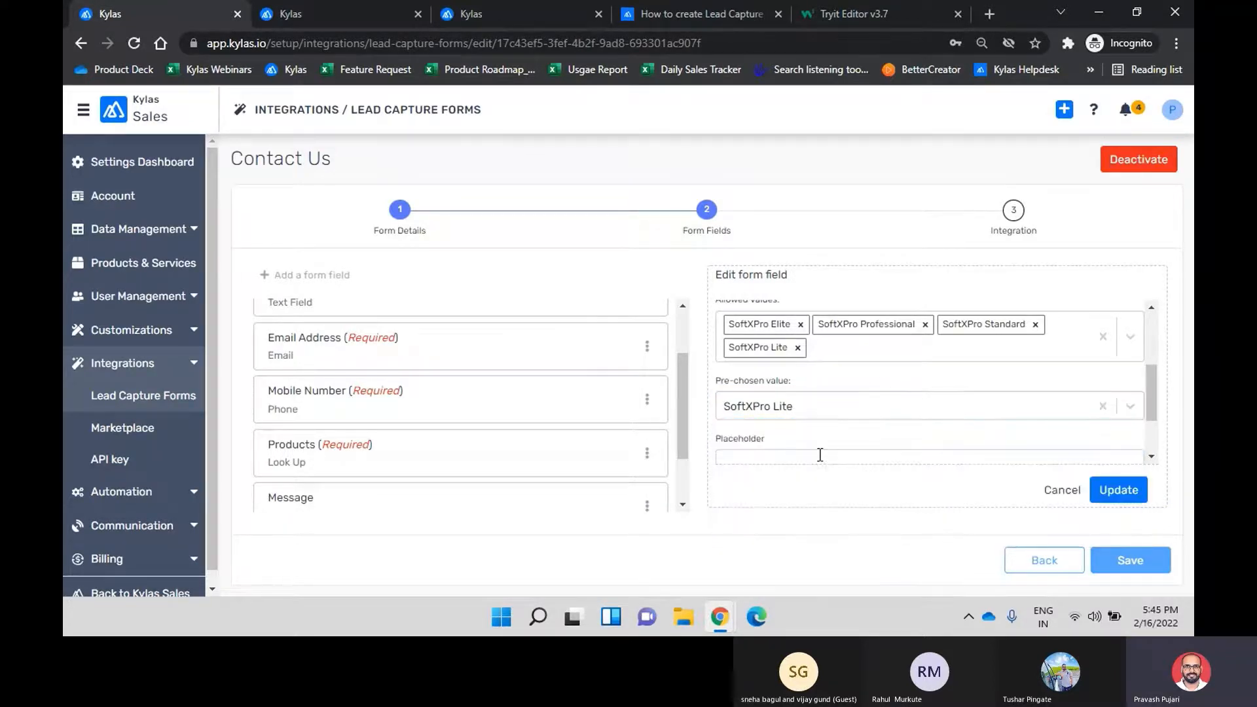
- Update the Products field, check the form preview and save the form to reach its integration code
{"action": "scroll", "coordinate": [825, 461], "scroll_direction": "down", "scroll_amount": 2}
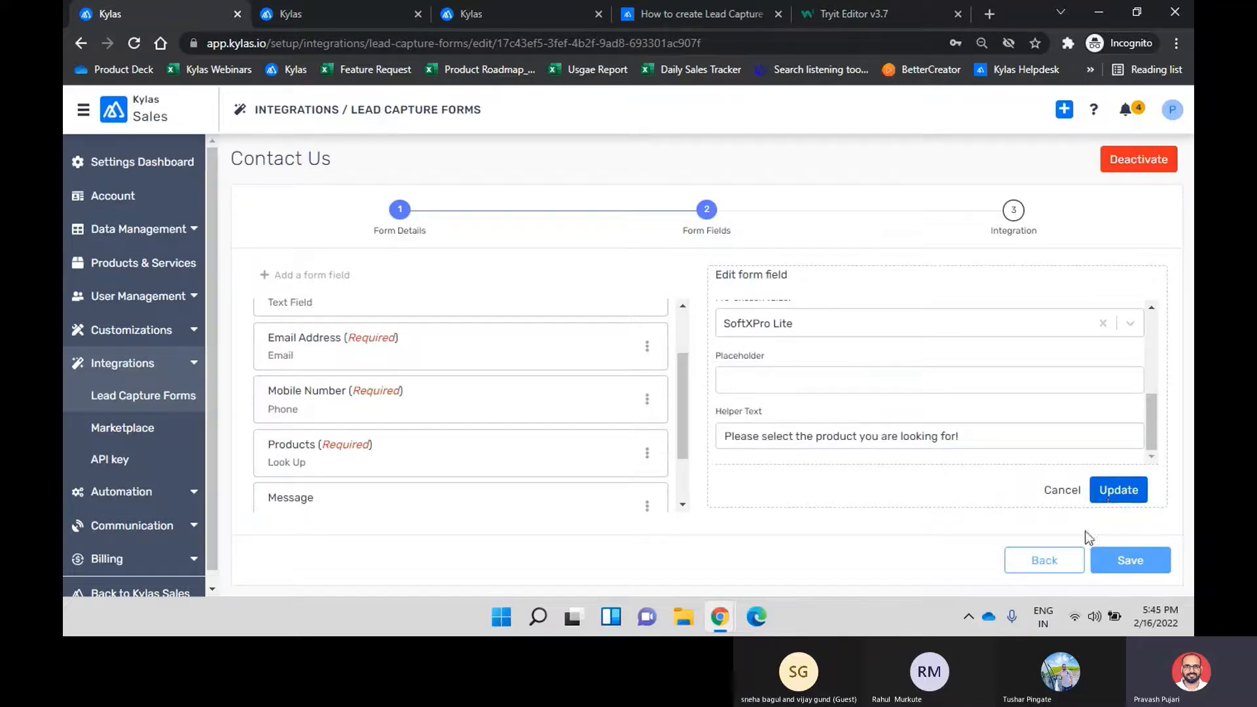
{"action": "left_click", "coordinate": [1111, 497]}
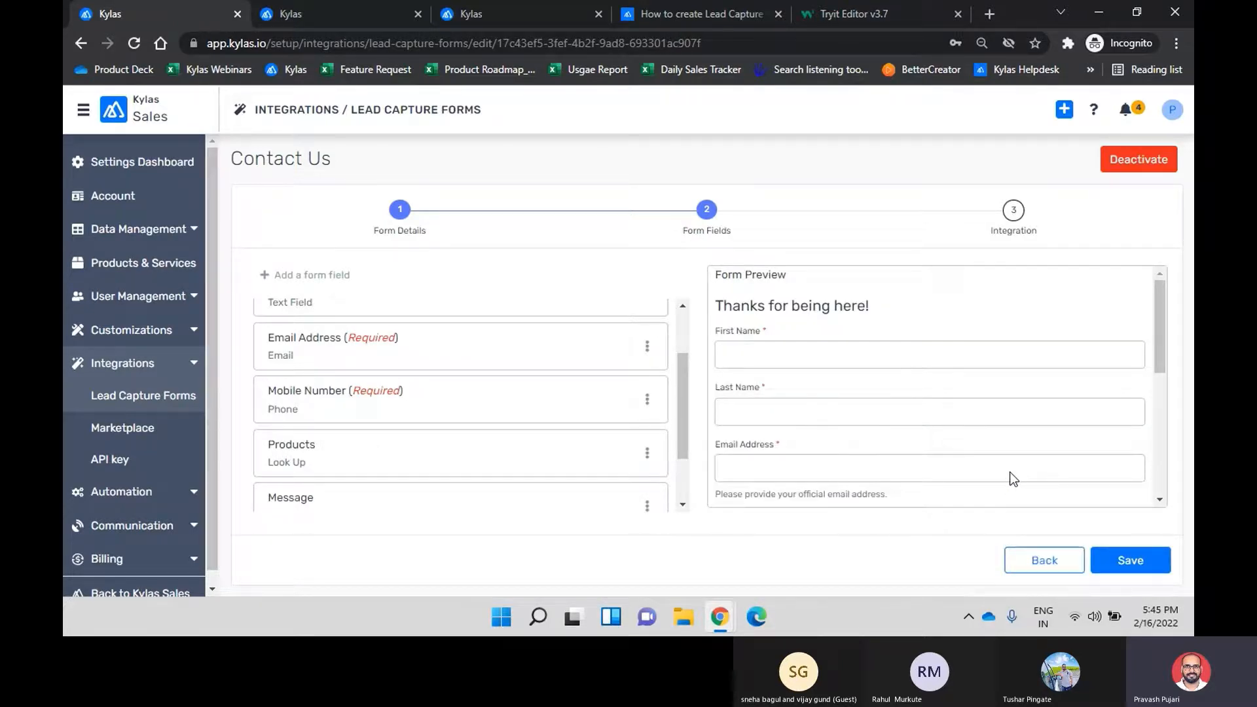
{"action": "scroll", "coordinate": [1013, 479], "scroll_direction": "down", "scroll_amount": 5}
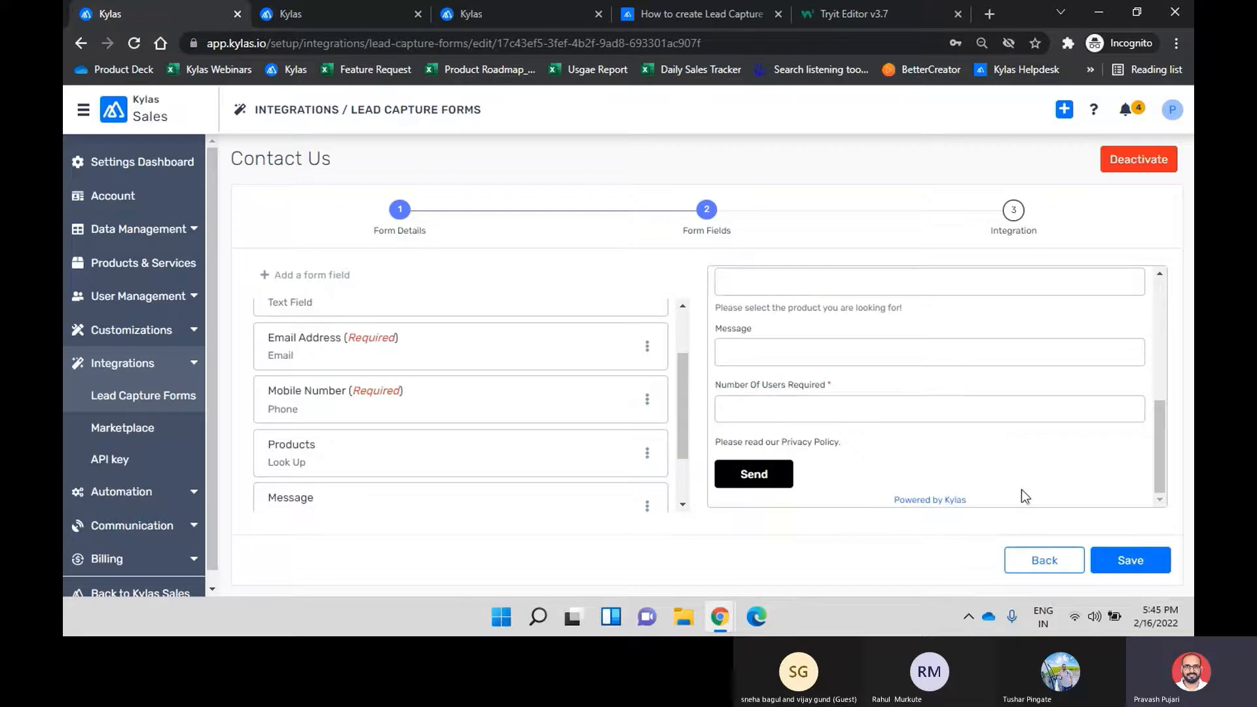
{"action": "left_click", "coordinate": [1127, 560]}
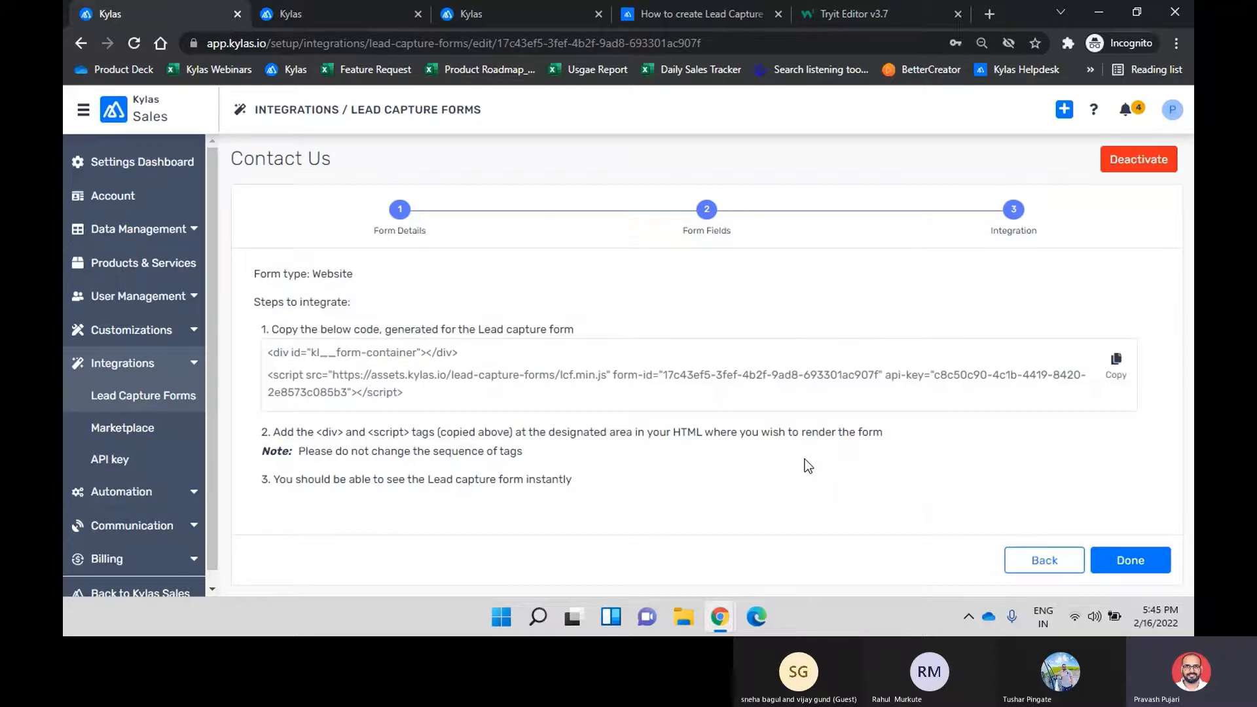
- Switch to the PowerPoint webinar deck to check the Agenda slide and return to the Kylas window
{"action": "key", "text": "alt+Tab"}
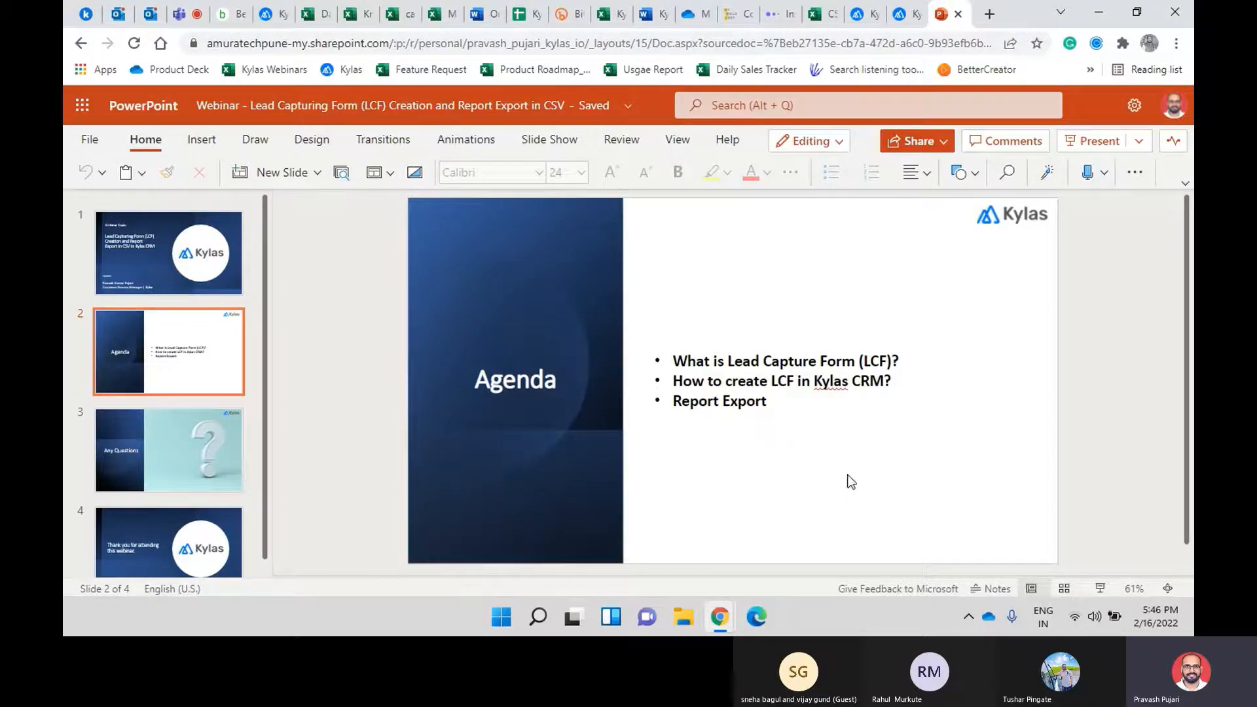
{"action": "left_click", "coordinate": [719, 617]}
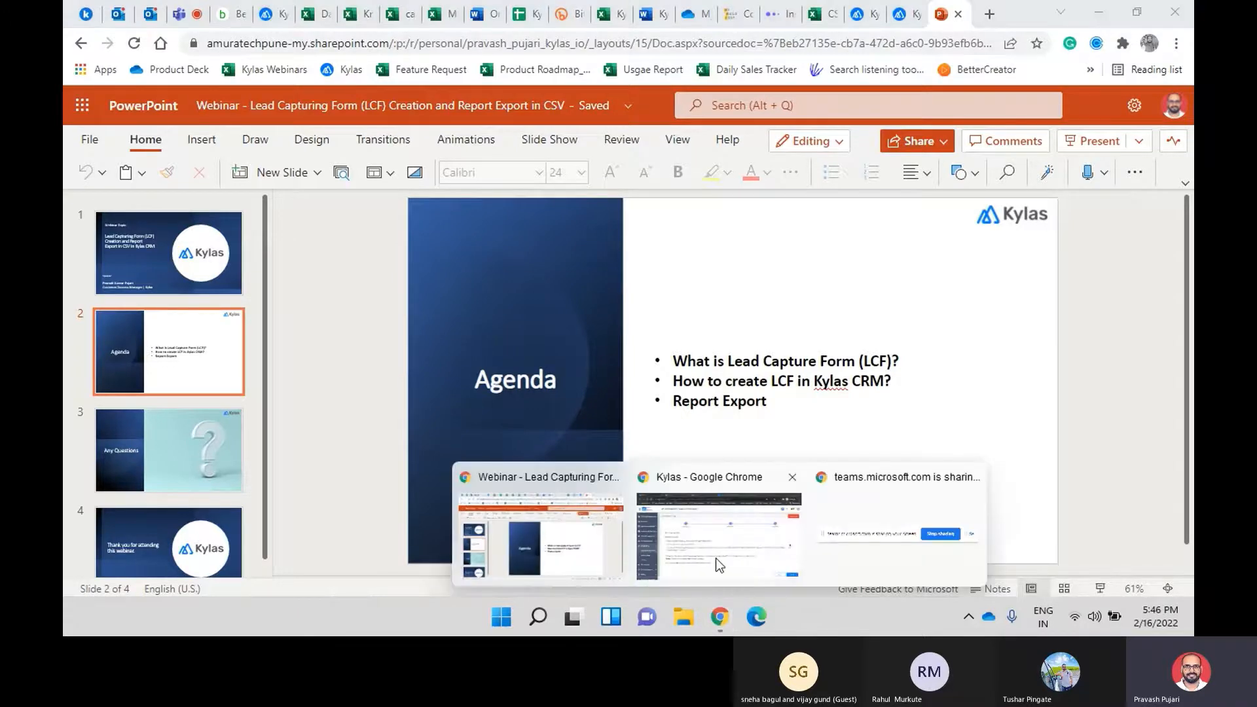
{"action": "left_click", "coordinate": [716, 558]}
- Leave the settings for Kylas Sales and filter the Reports list to Lead reports
{"action": "scroll", "coordinate": [131, 517], "scroll_direction": "down", "scroll_amount": 1}
{"action": "left_click", "coordinate": [123, 575]}
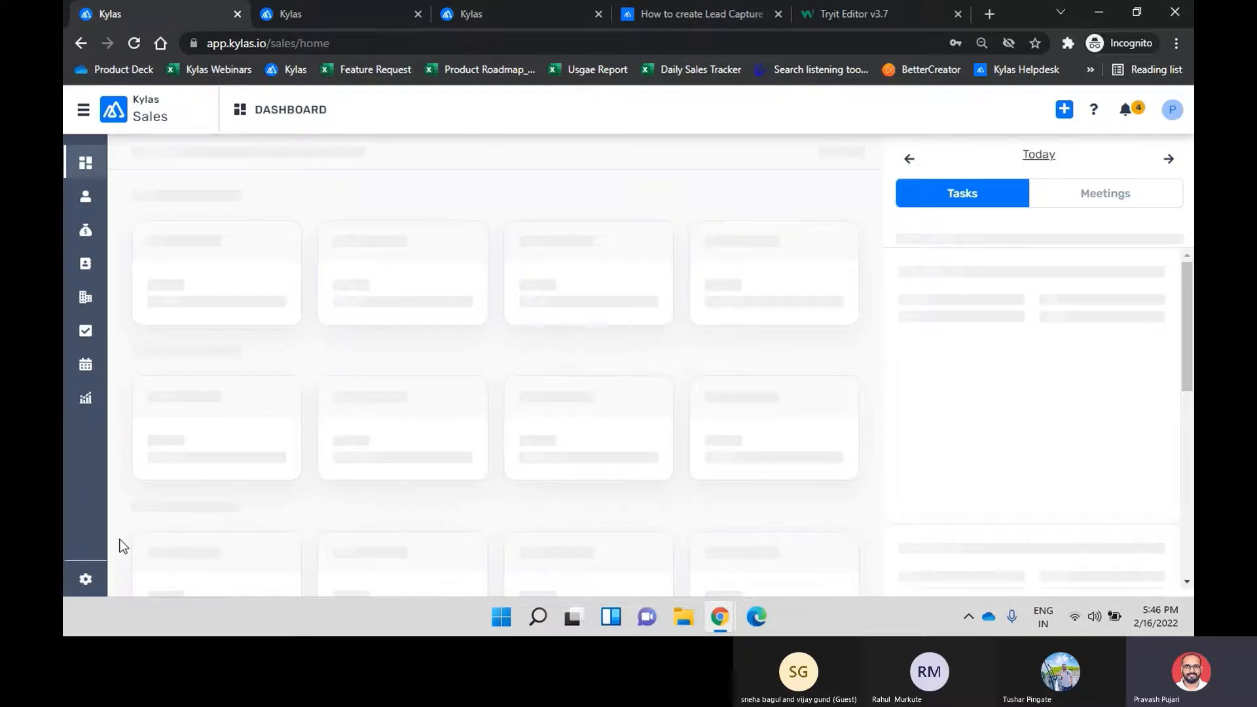
{"action": "left_click", "coordinate": [85, 409]}
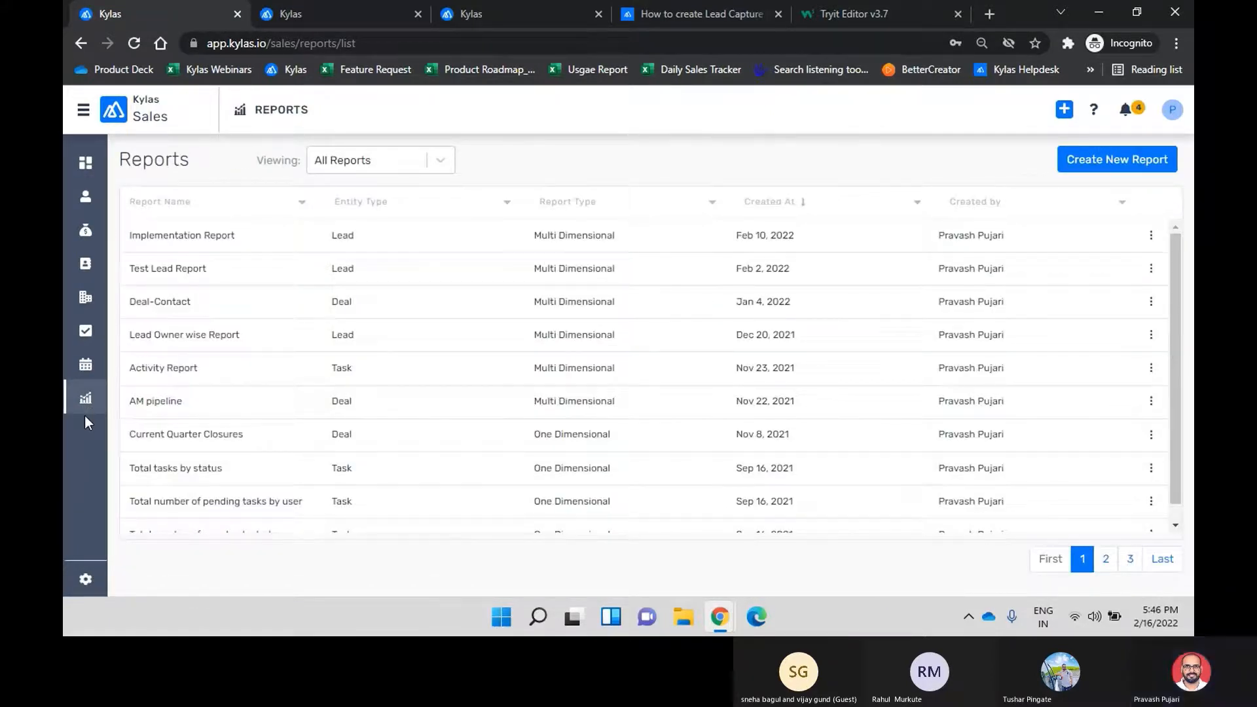
{"action": "left_click", "coordinate": [437, 161]}
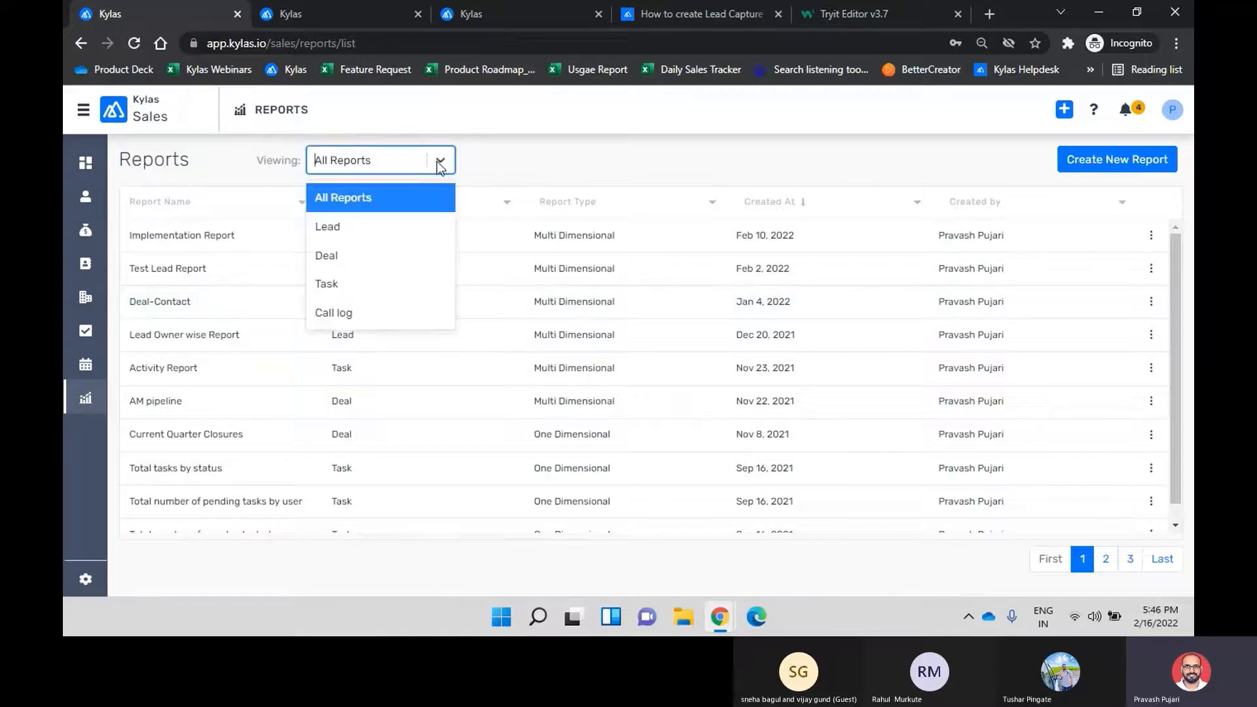
{"action": "left_click", "coordinate": [375, 216]}
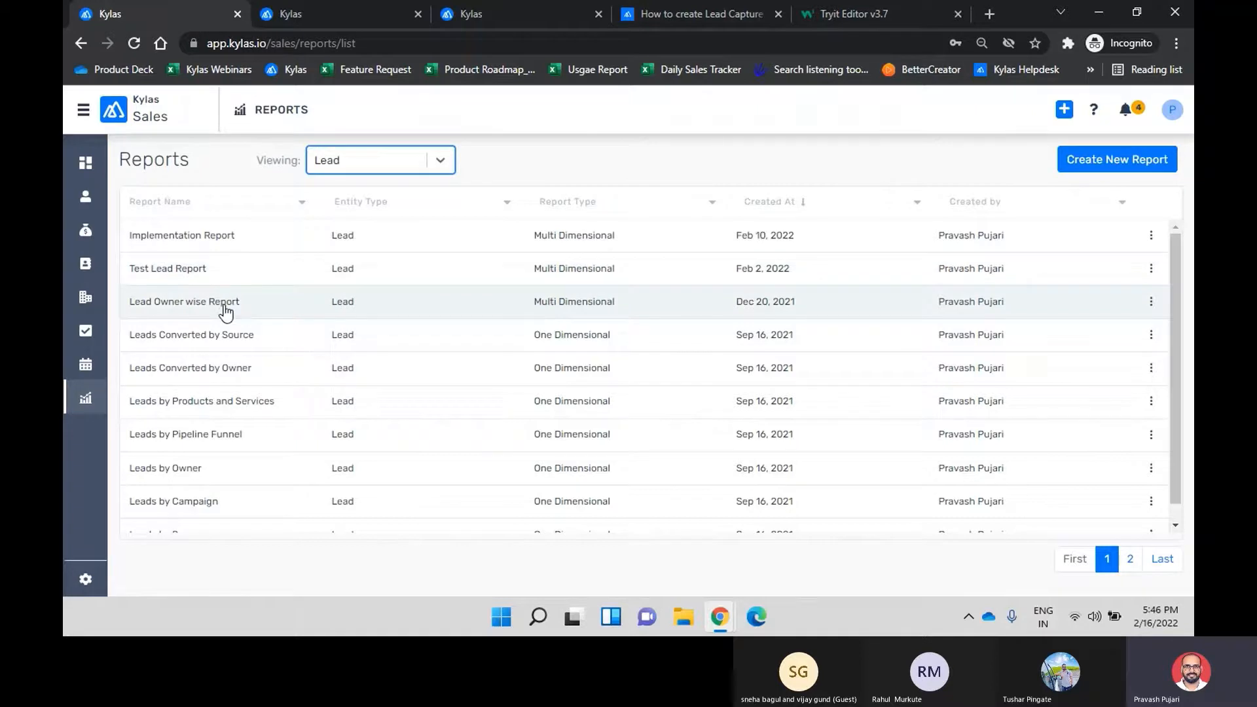
- Open the Lead Owner wise Report as a table and look at its additional report actions
{"action": "left_click", "coordinate": [184, 308]}
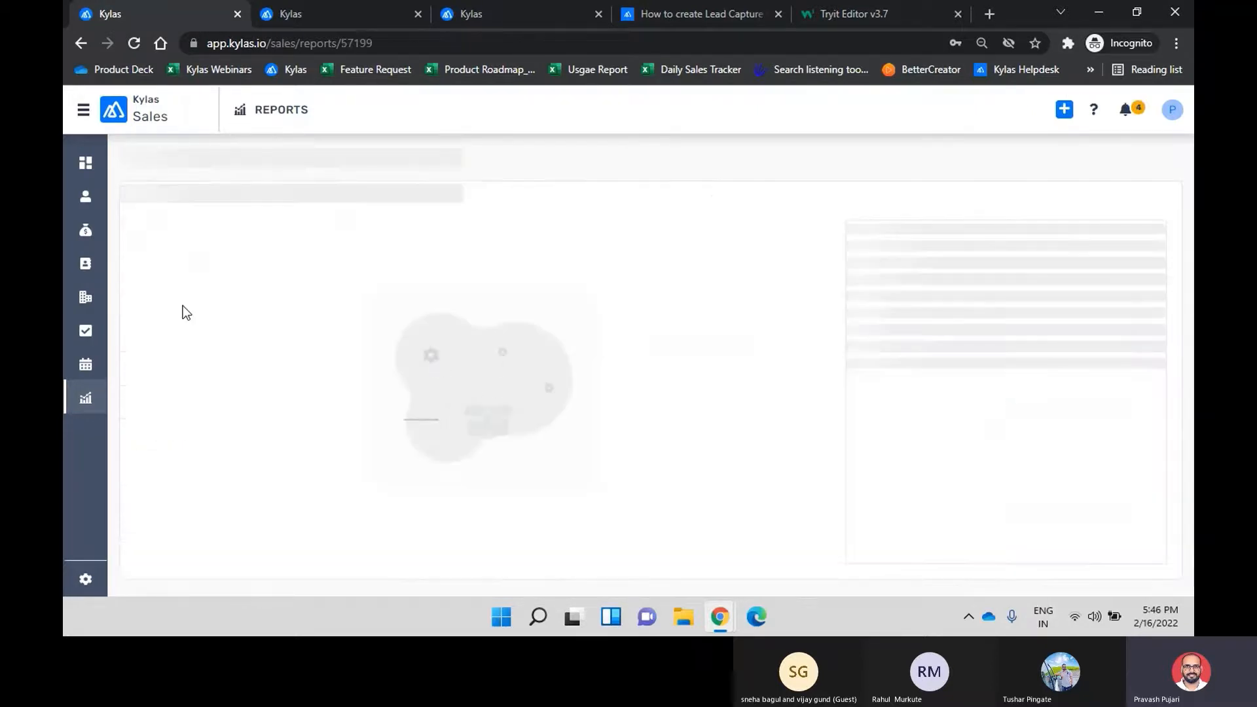
{"action": "left_click", "coordinate": [918, 205]}
{"action": "left_click", "coordinate": [953, 206]}
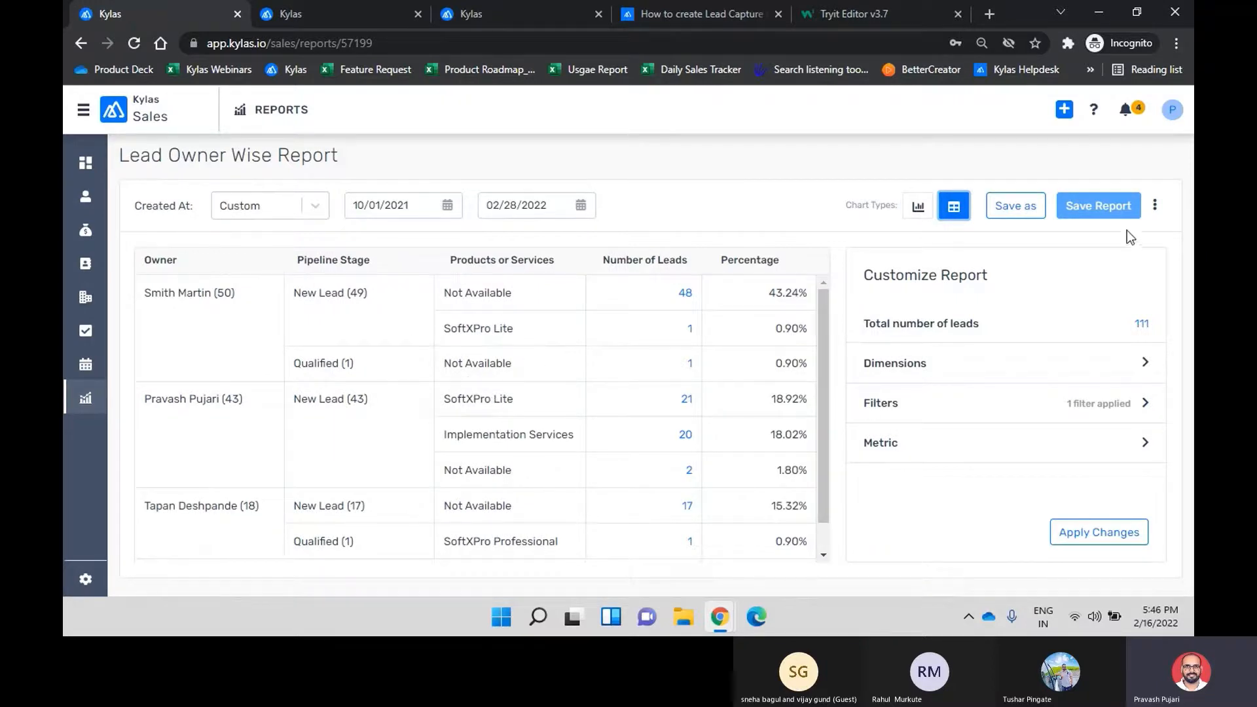
{"action": "left_click", "coordinate": [1155, 207]}
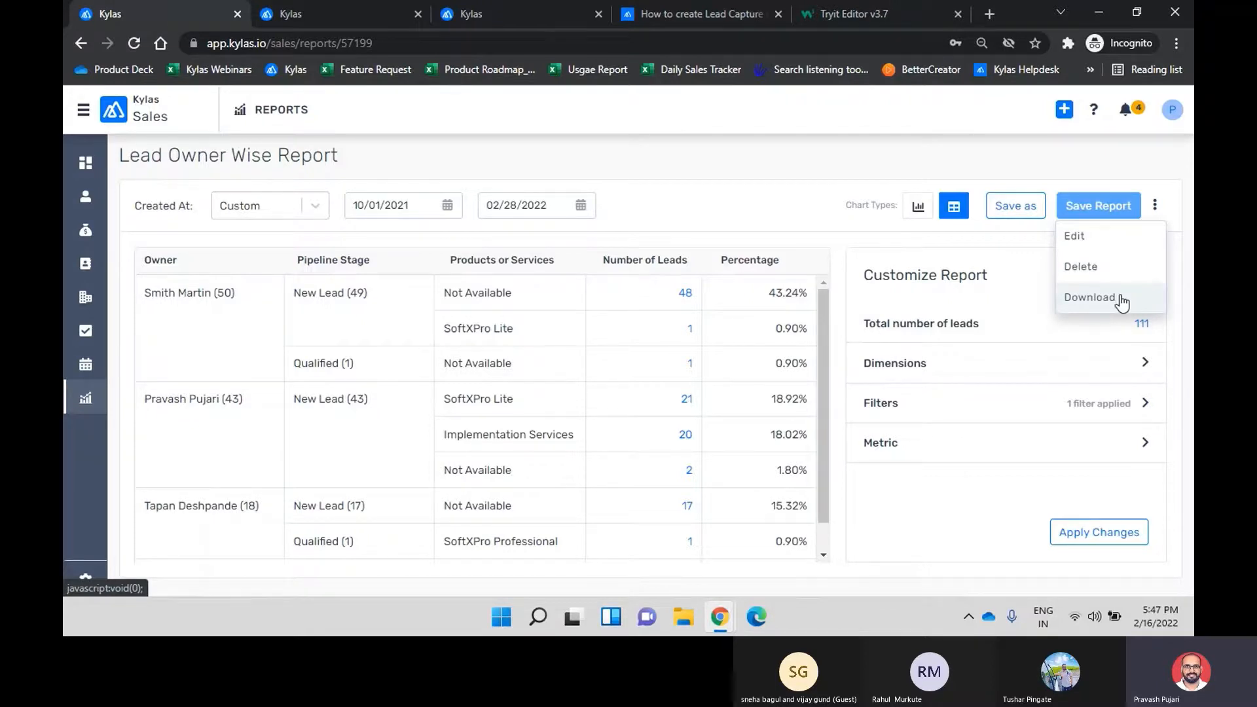
{"action": "left_click", "coordinate": [786, 223]}
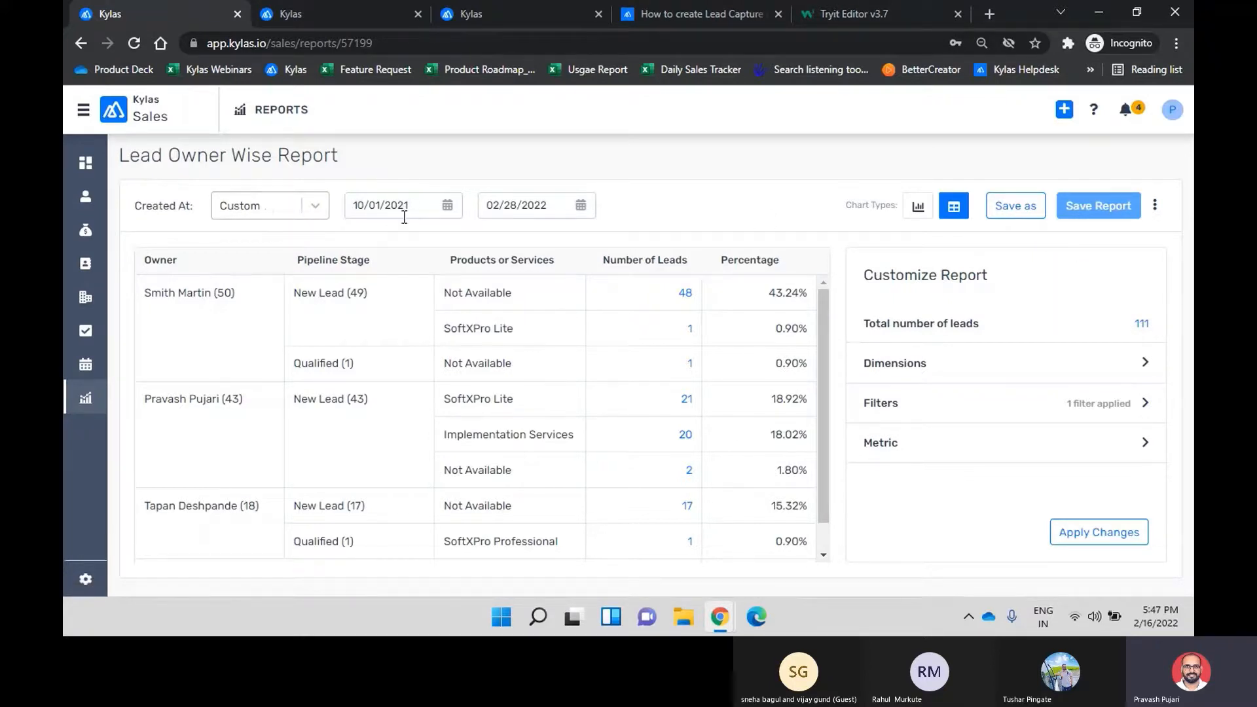
- Set the report's Created At period to Last Year and check the resulting table
{"action": "left_click", "coordinate": [318, 209]}
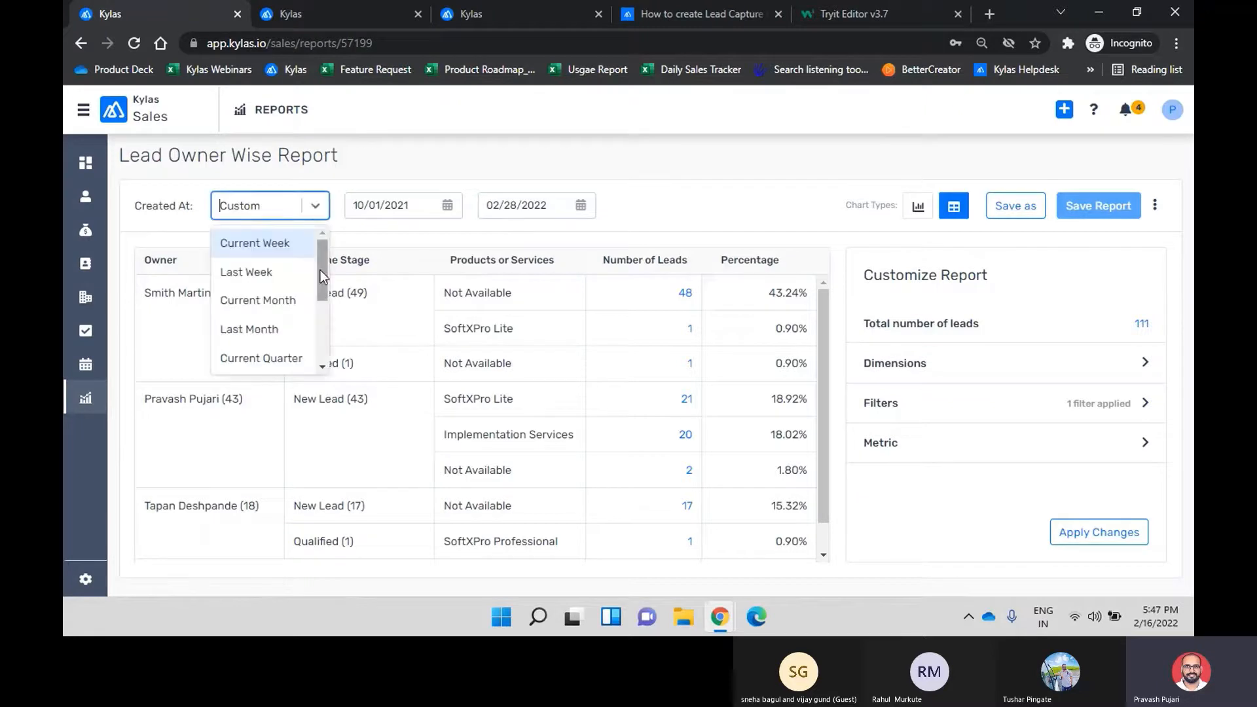
{"action": "left_click_drag", "start_coordinate": [321, 270], "coordinate": [321, 283]}
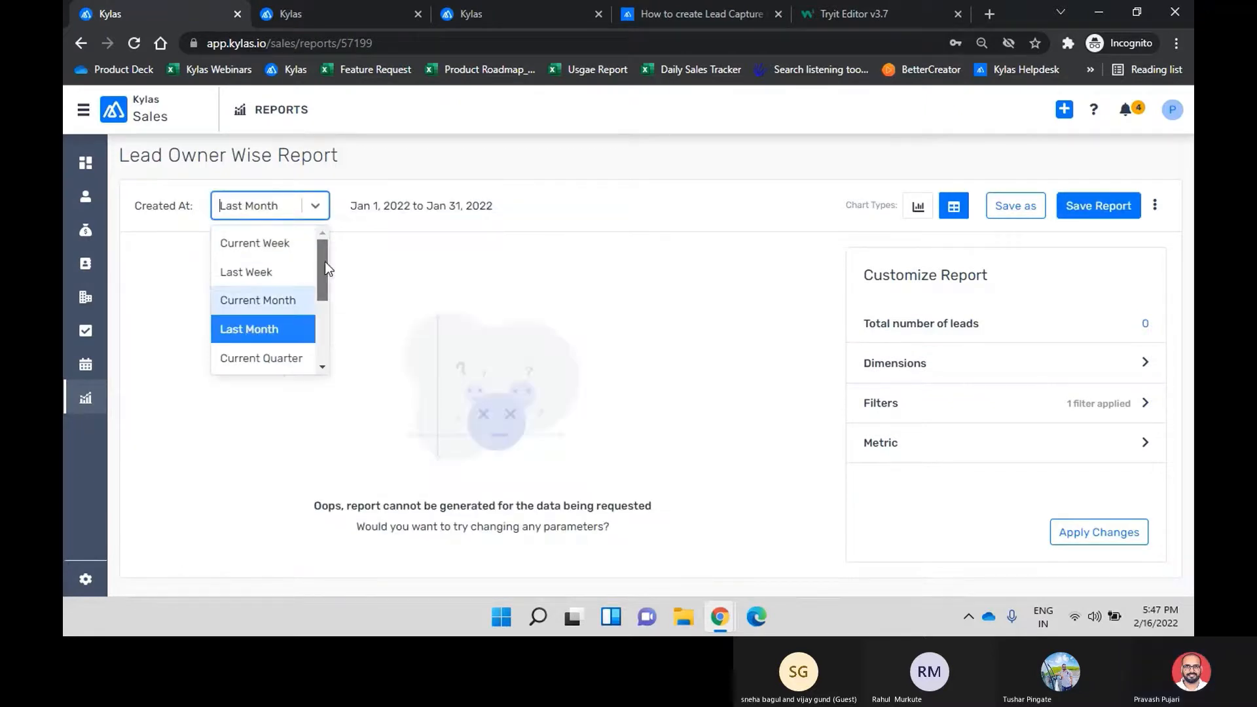
{"action": "left_click_drag", "start_coordinate": [326, 265], "coordinate": [312, 329]}
{"action": "left_click", "coordinate": [262, 315]}
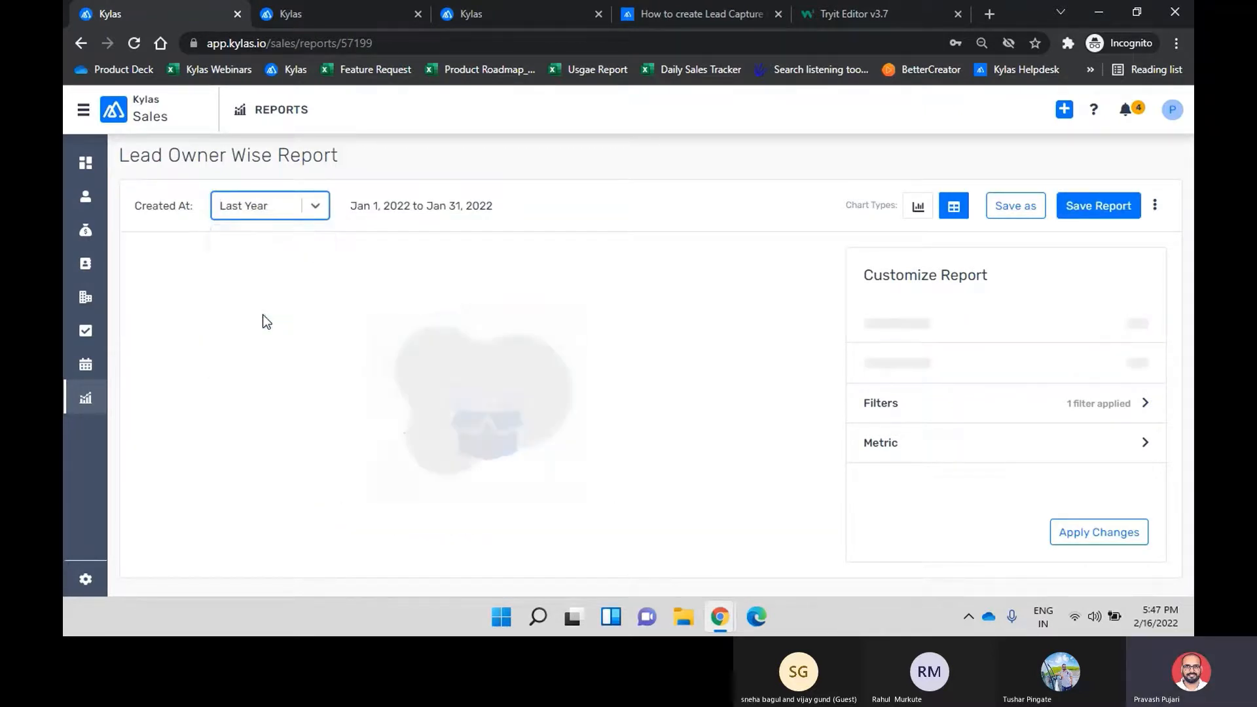
{"action": "scroll", "coordinate": [481, 418], "scroll_direction": "down", "scroll_amount": 1}
{"action": "scroll", "coordinate": [481, 418], "scroll_direction": "up", "scroll_amount": 1}
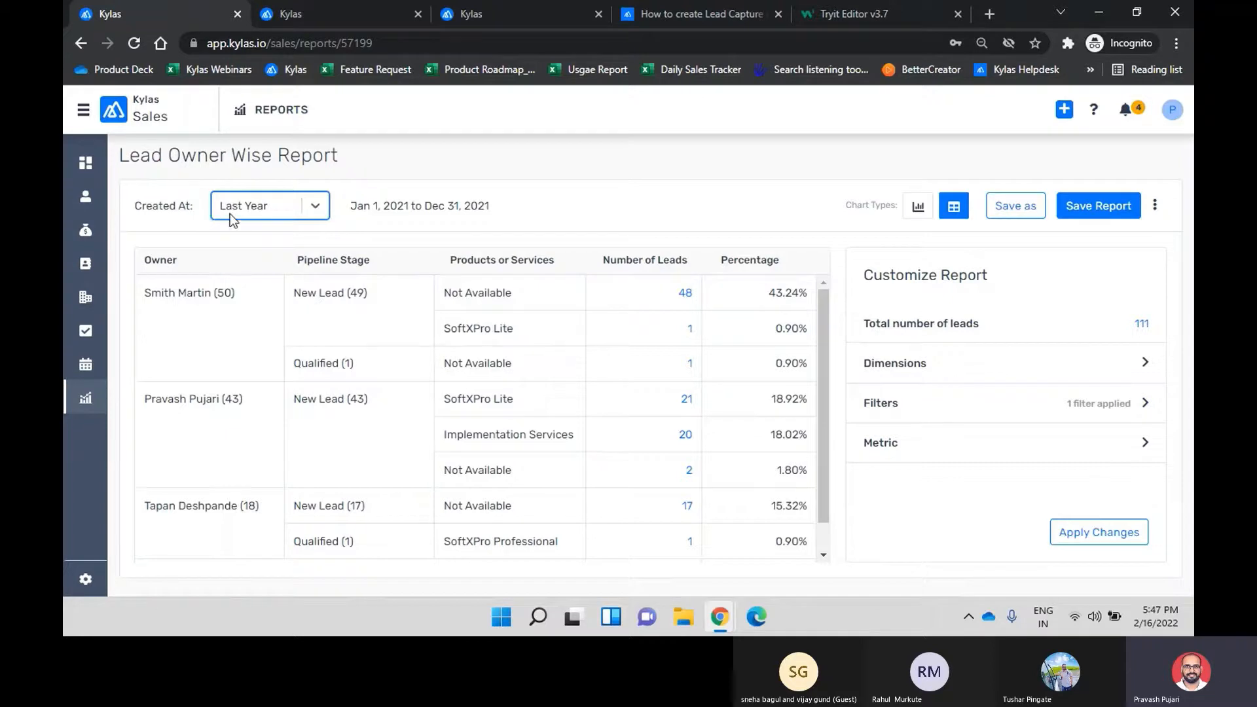
- Dismiss the option to save a copy and save the date range change to the existing report
{"action": "left_click", "coordinate": [1025, 217]}
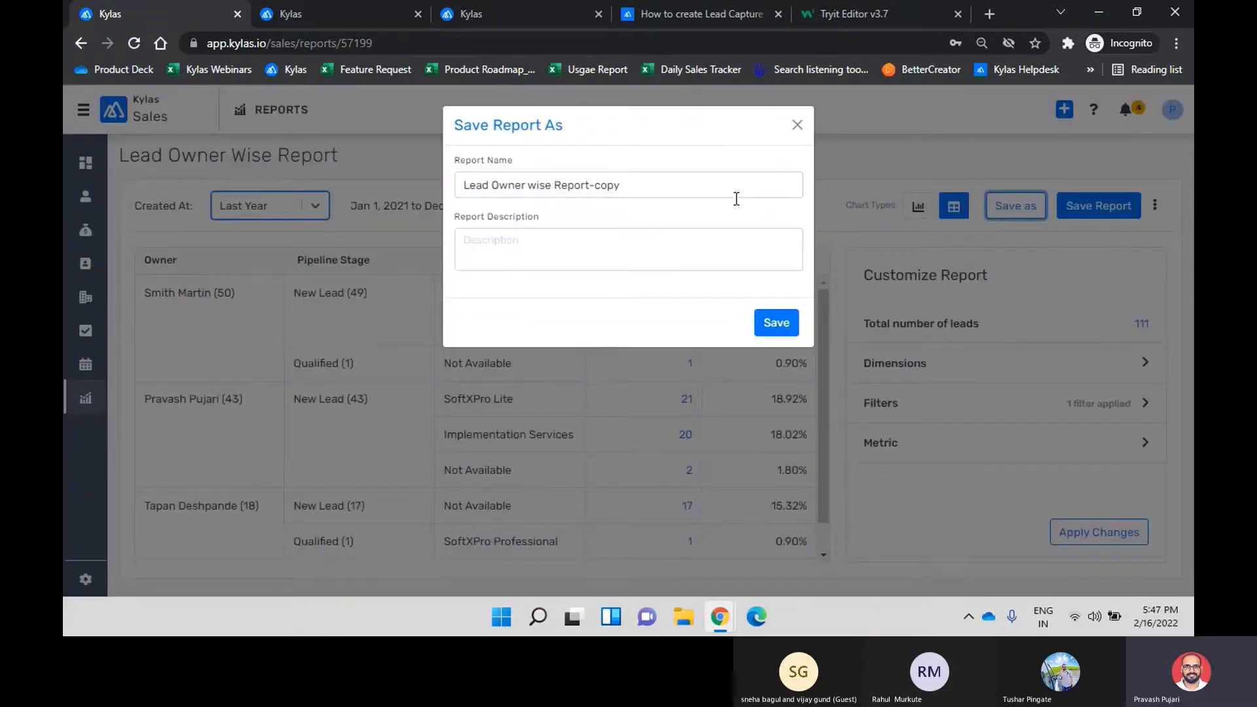
{"action": "left_click", "coordinate": [797, 125]}
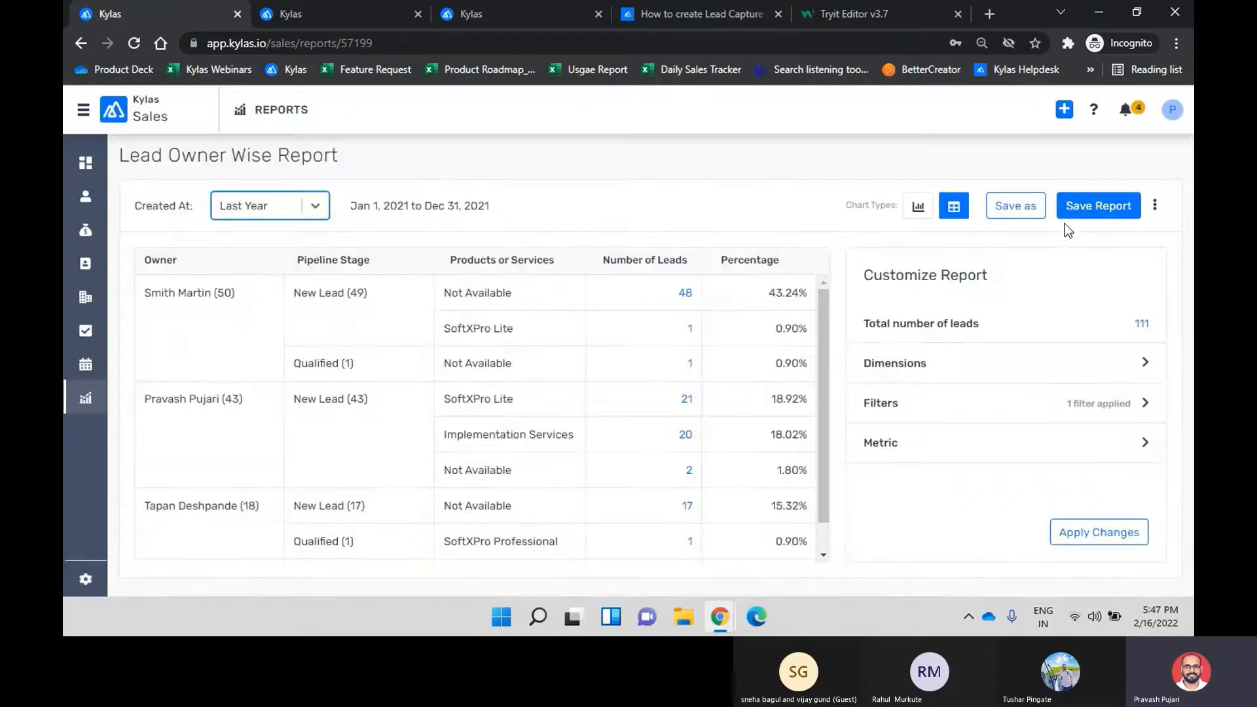
{"action": "left_click", "coordinate": [1093, 216]}
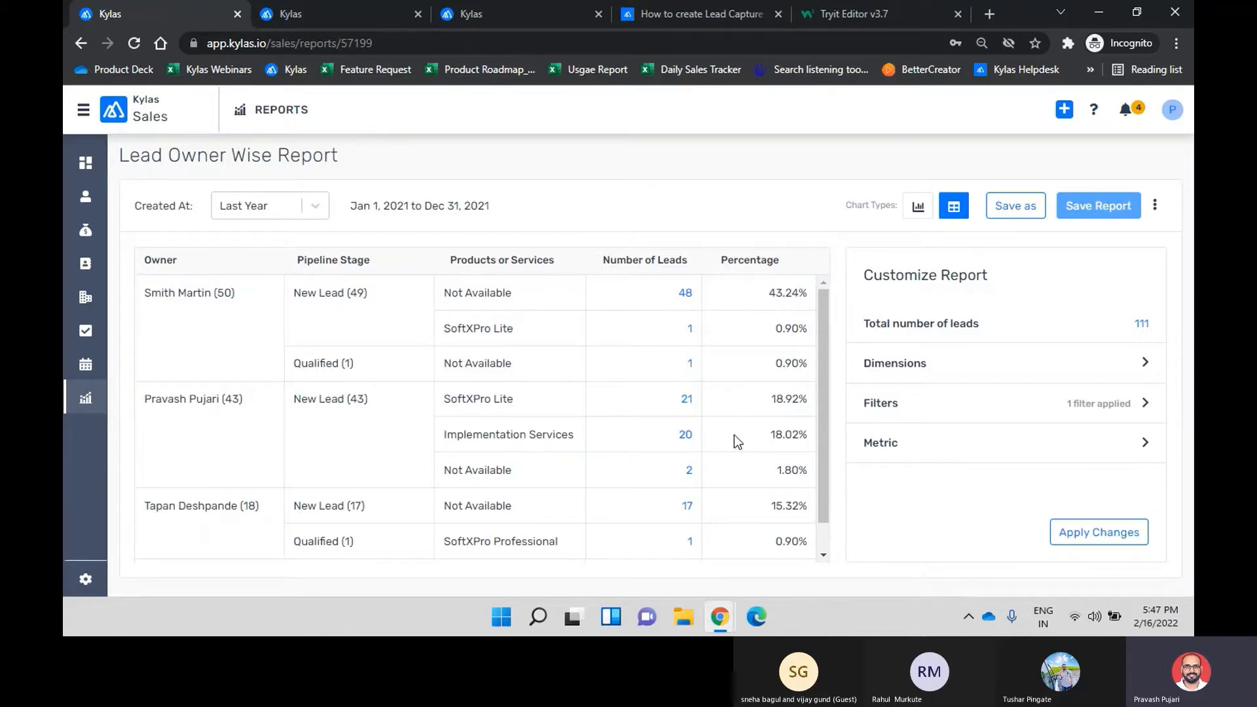
- Download the report to the Desktop as "Lead Owner wise Report" and open the exported CSV file
{"action": "left_click", "coordinate": [1155, 208]}
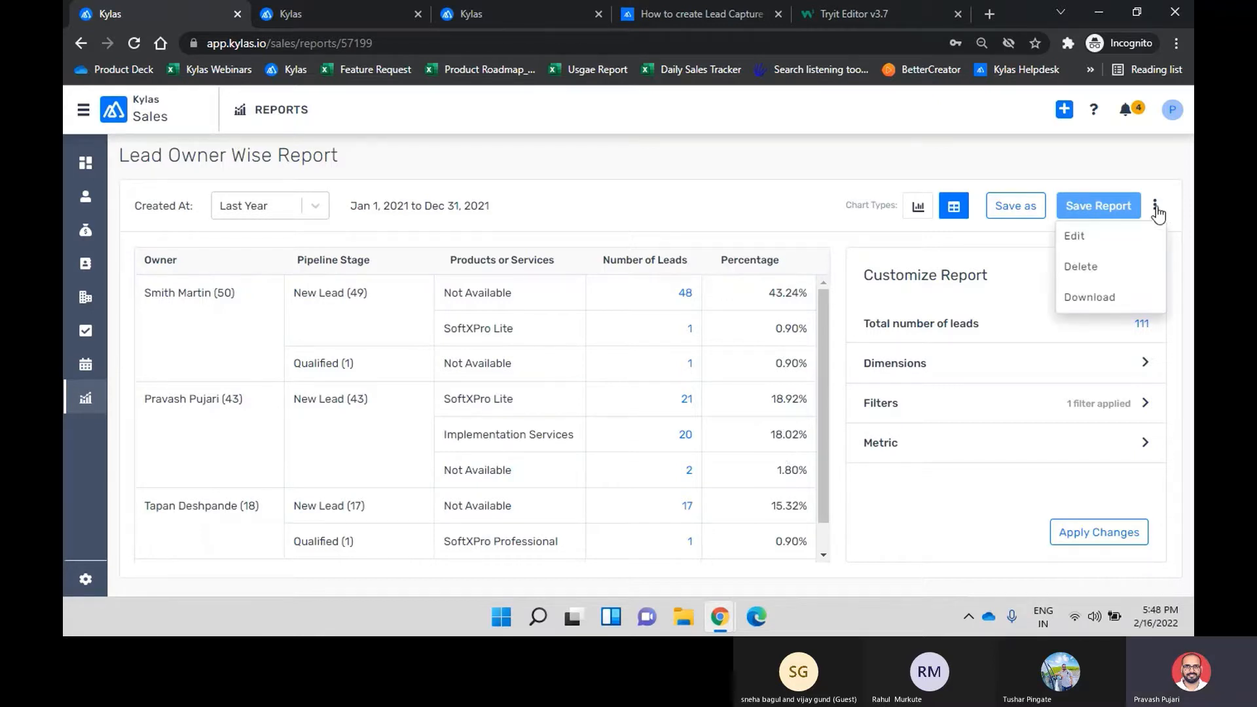
{"action": "left_click", "coordinate": [1097, 300]}
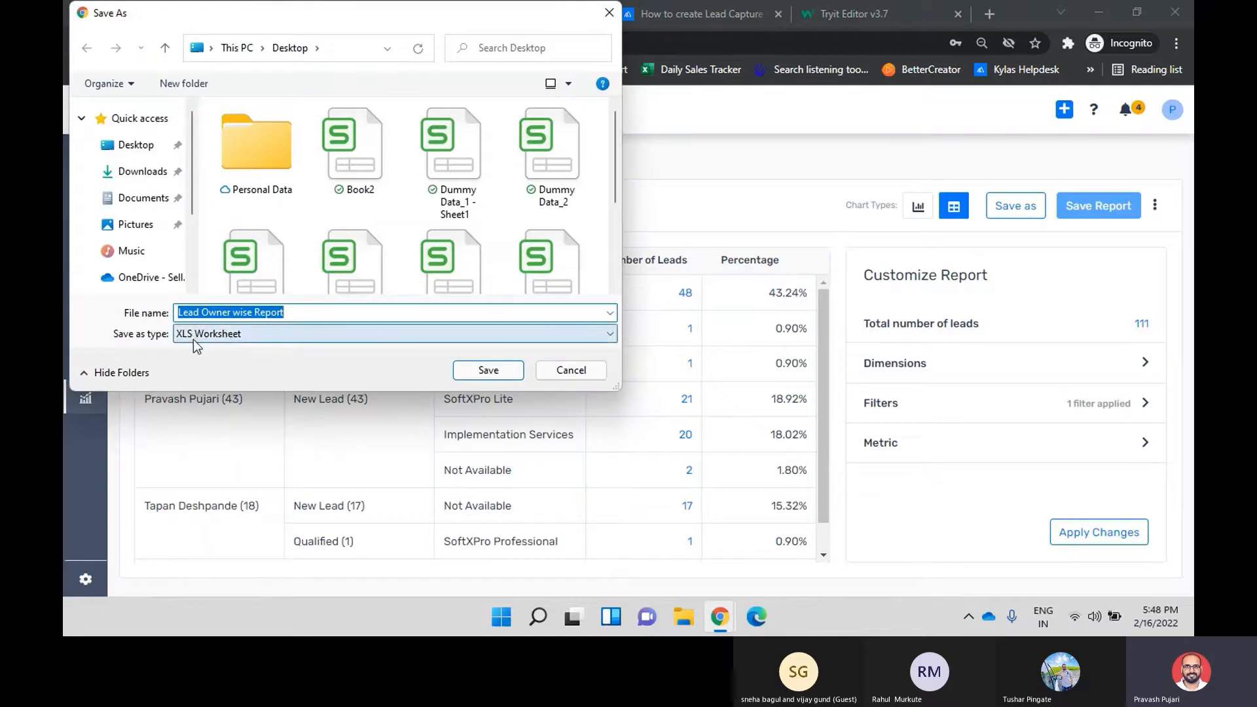
{"action": "left_click", "coordinate": [492, 370]}
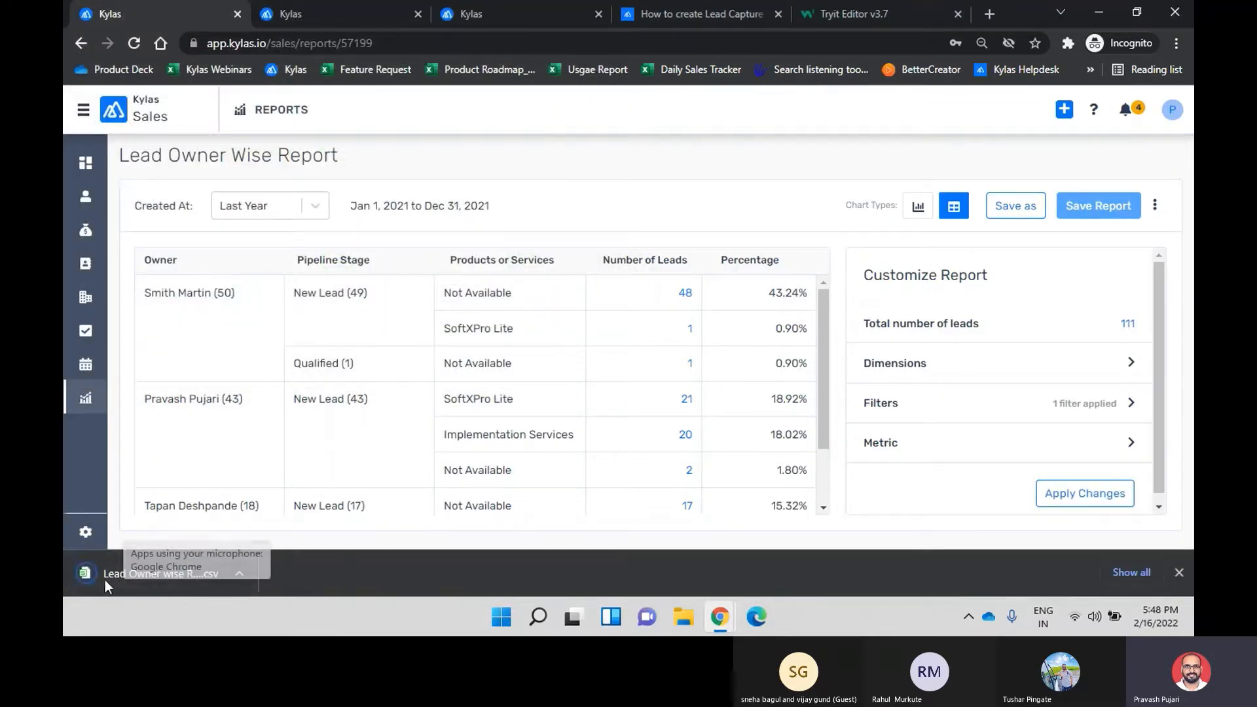
{"action": "left_click", "coordinate": [116, 576]}
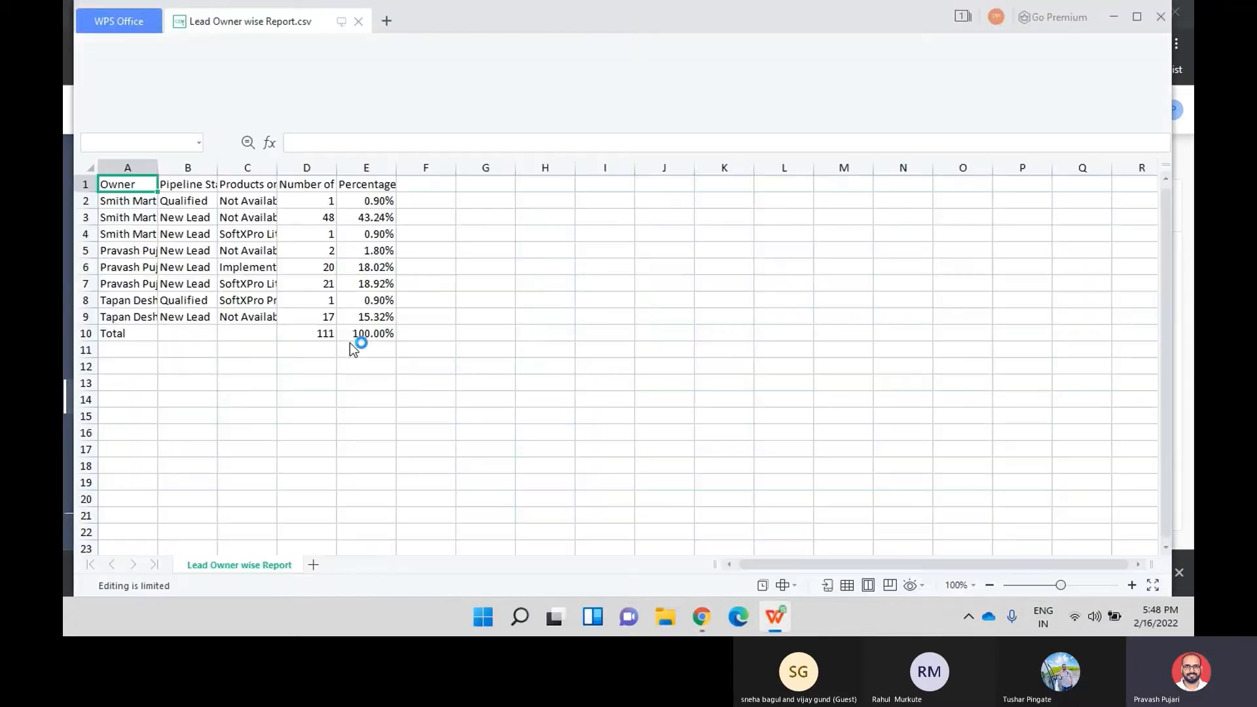
- Fit columns A through E of the exported CSV to their contents for review, and close the file without saving the changes
{"action": "double_click", "coordinate": [158, 165]}
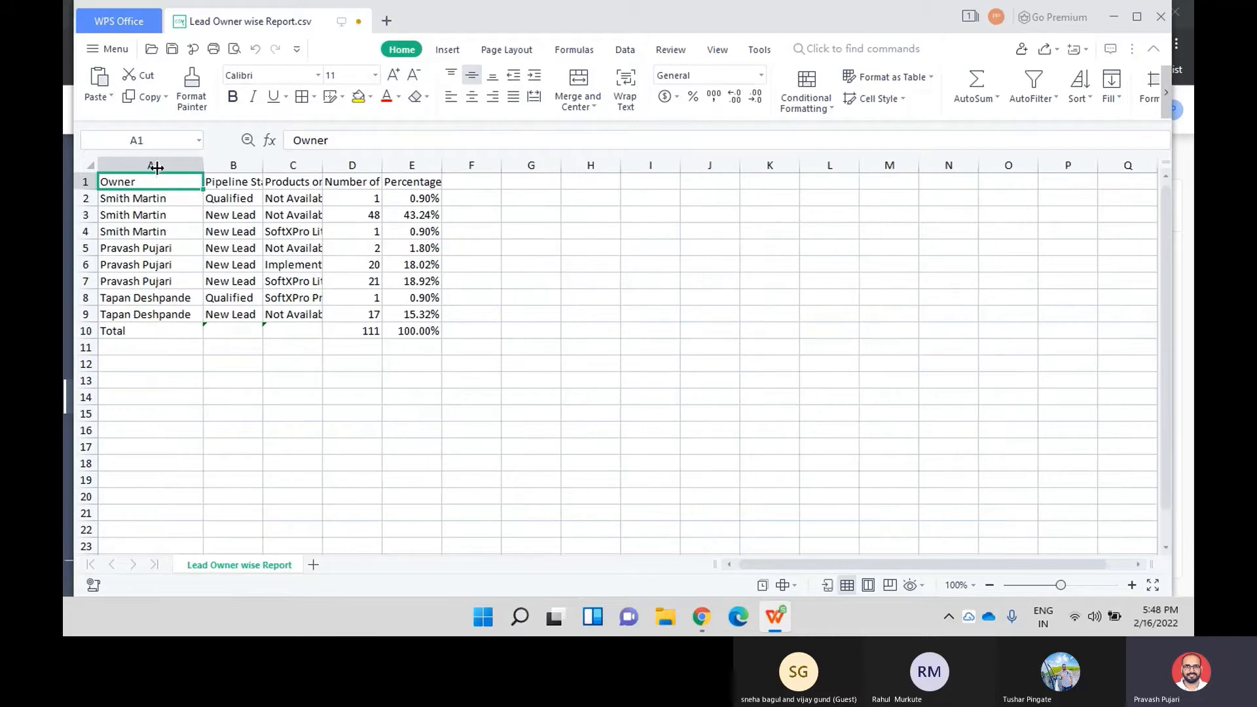
{"action": "double_click", "coordinate": [263, 165]}
{"action": "double_click", "coordinate": [353, 165]}
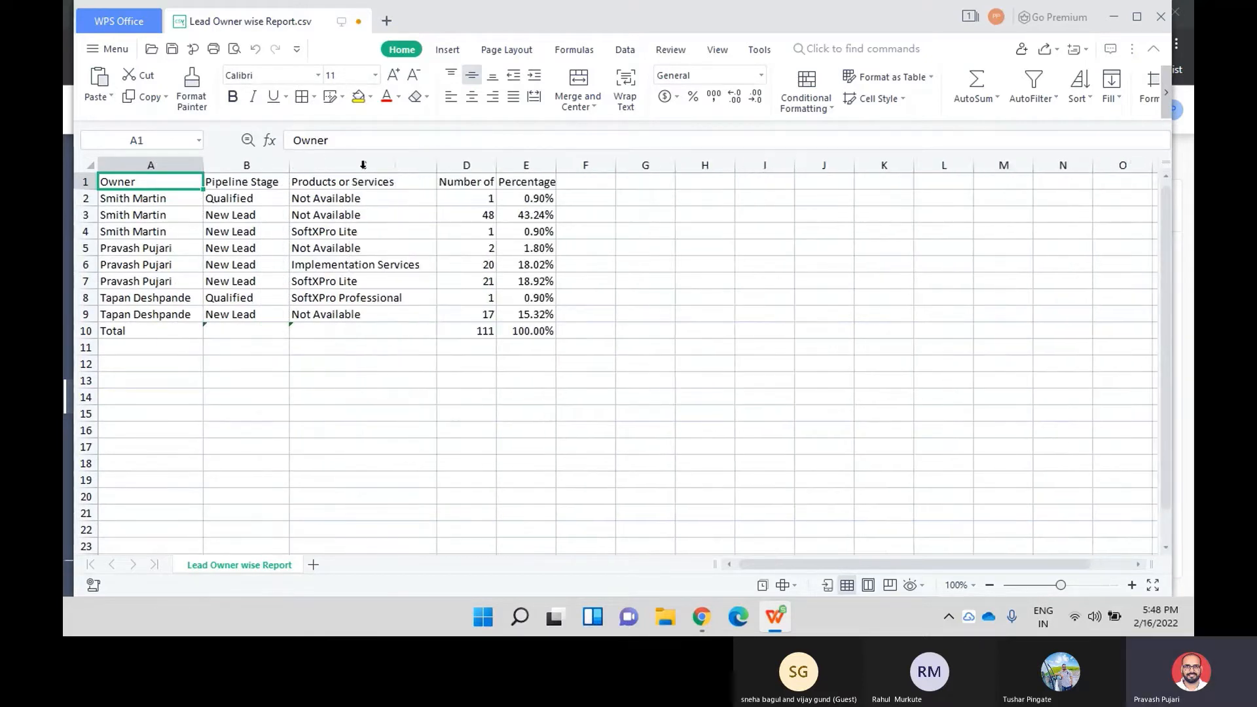
{"action": "double_click", "coordinate": [498, 163]}
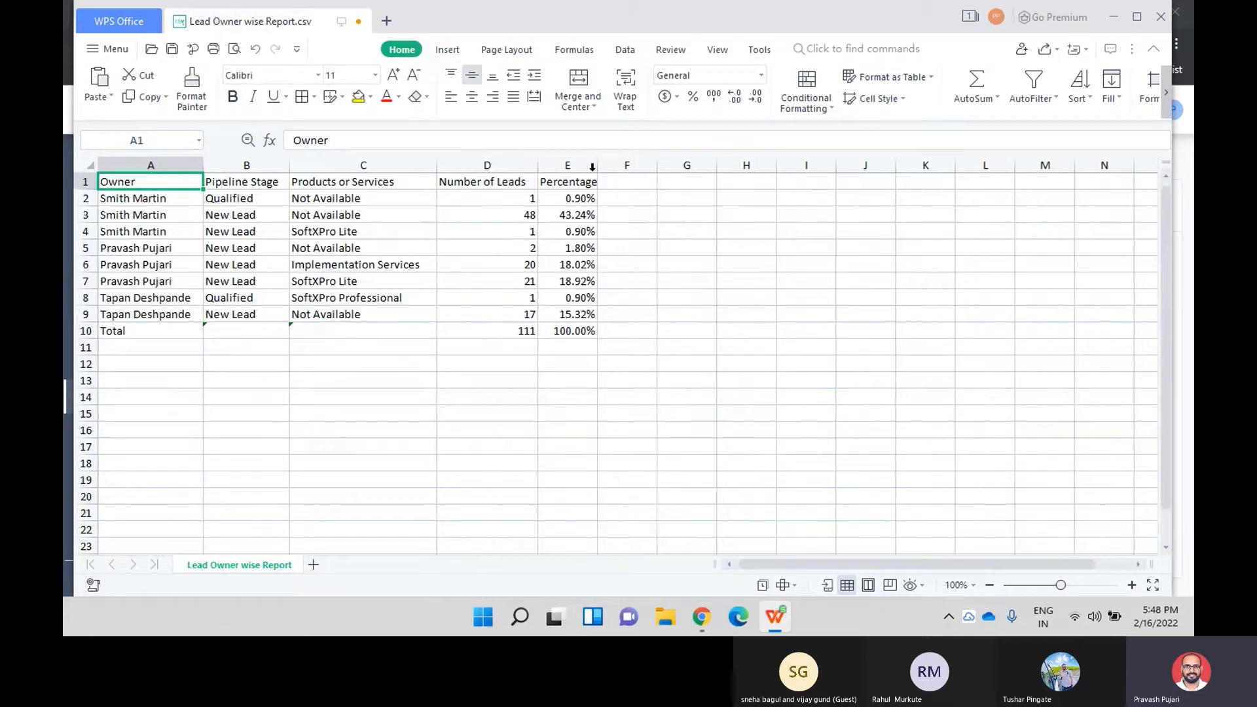
{"action": "double_click", "coordinate": [596, 165]}
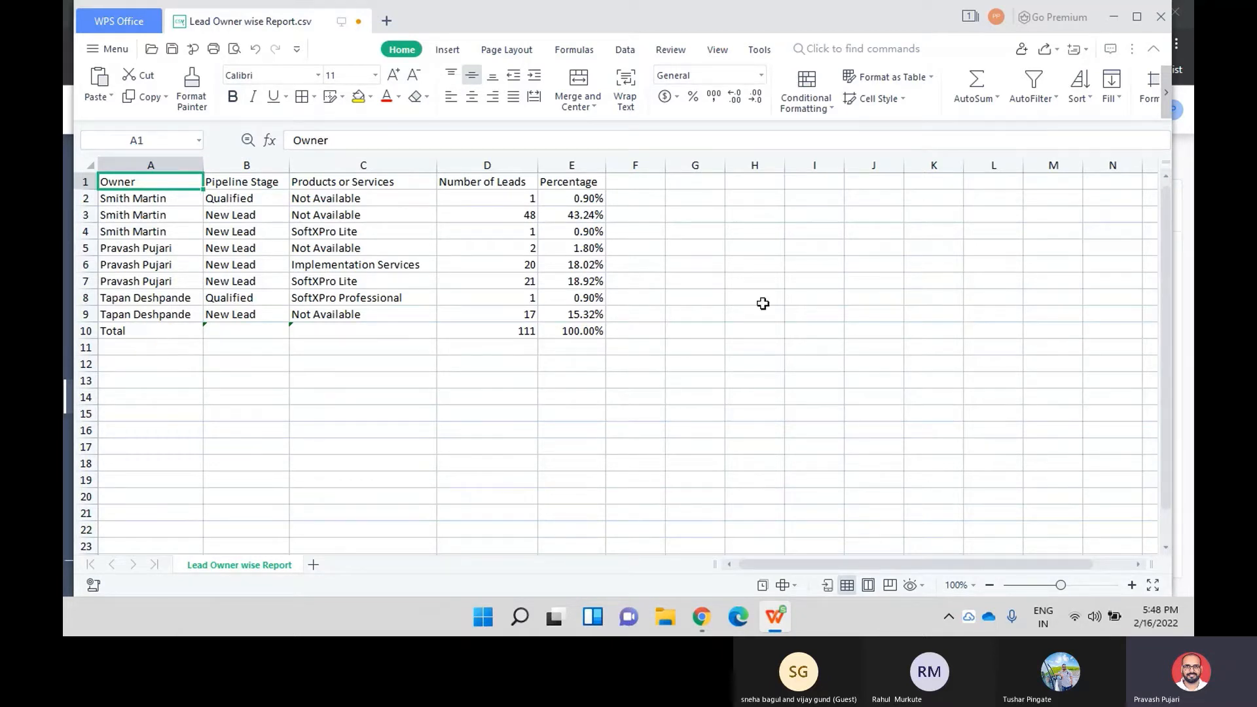
{"action": "left_click", "coordinate": [1161, 16]}
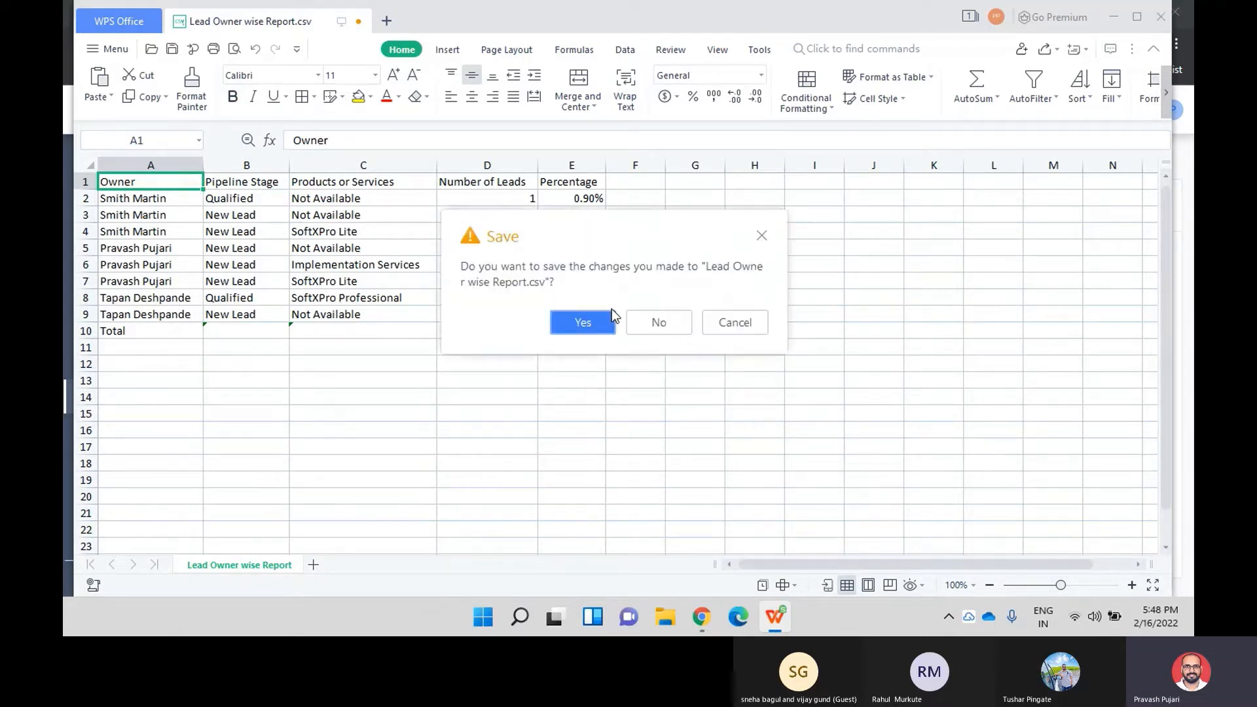
{"action": "left_click", "coordinate": [671, 323]}
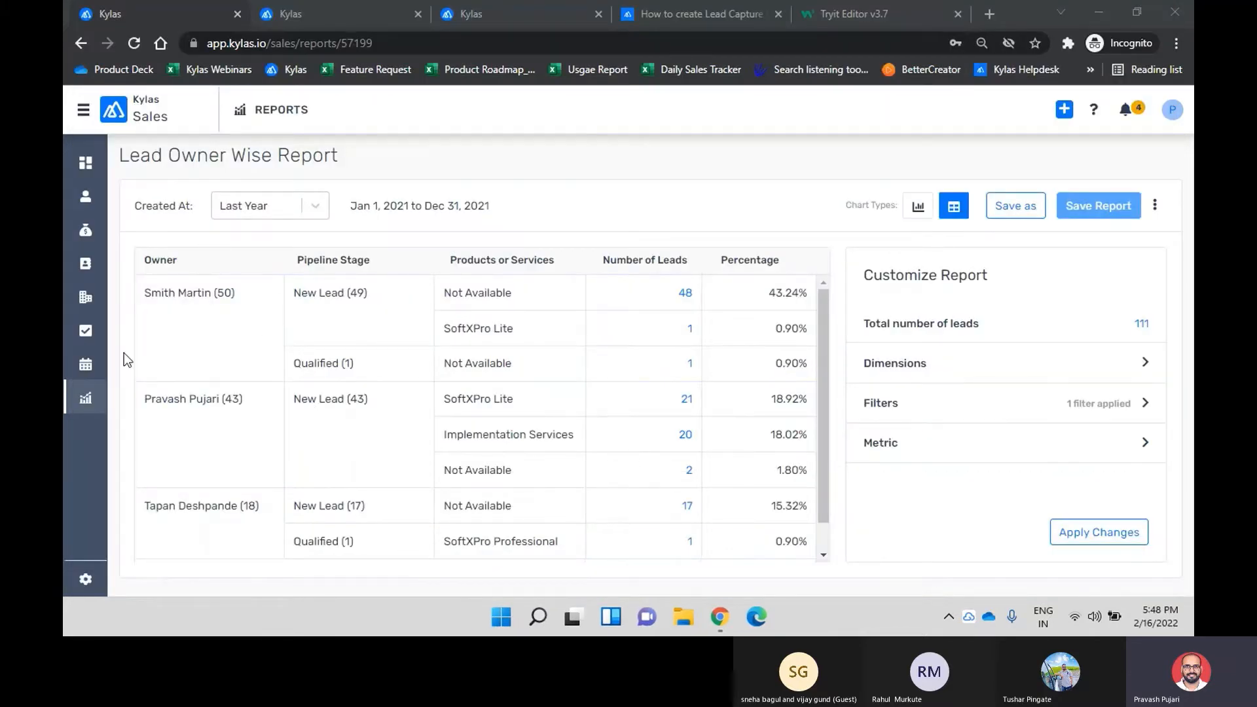
- Open the Current Quarter Closures report from the reports list as a table and show its additional report actions
{"action": "left_click", "coordinate": [85, 398]}
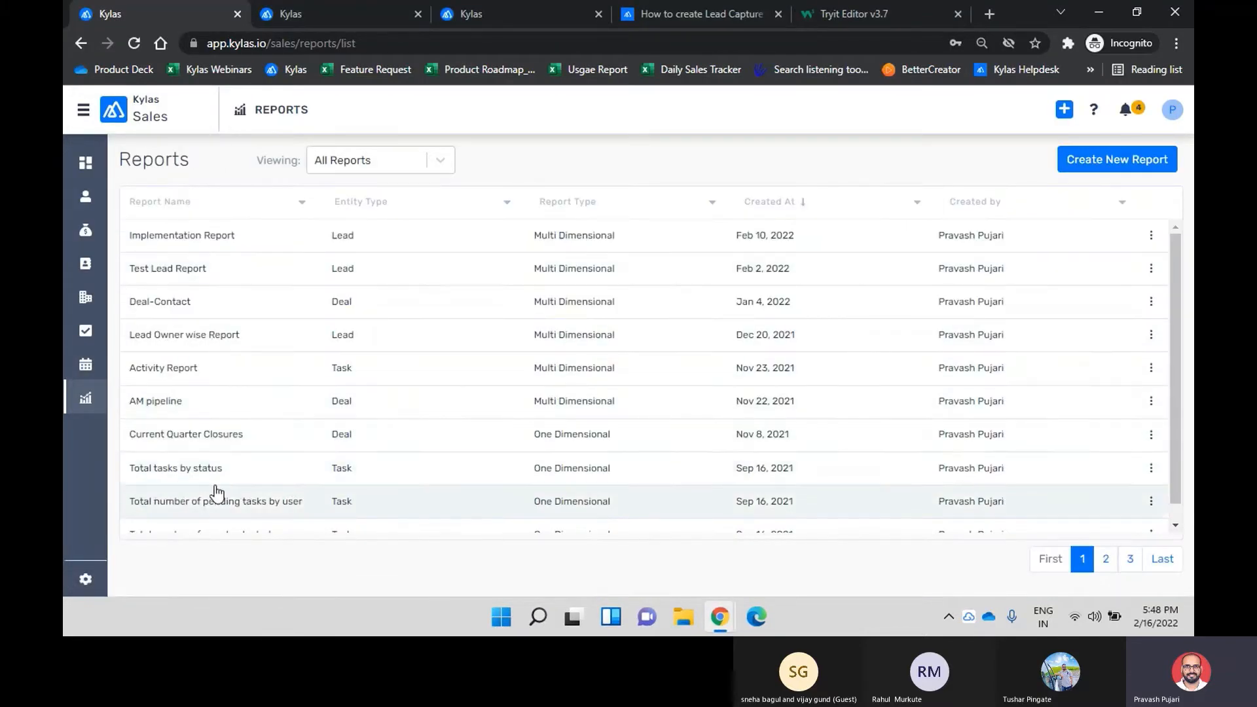
{"action": "left_click", "coordinate": [186, 435]}
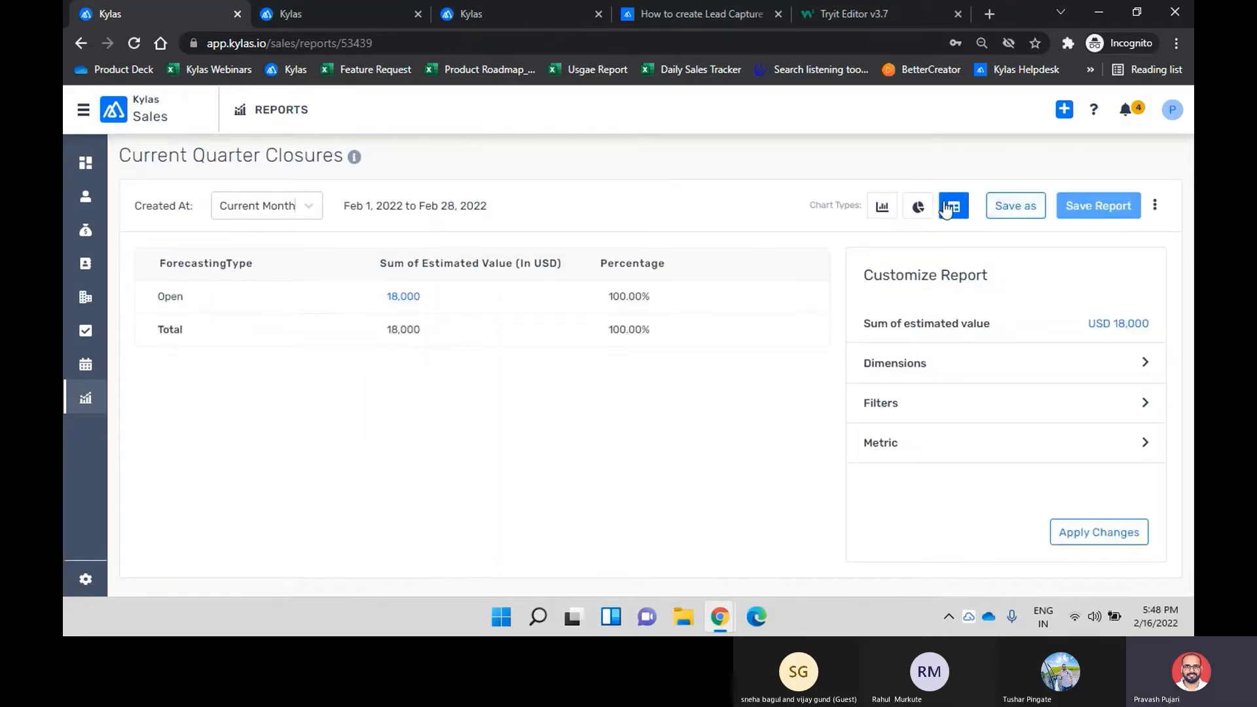
{"action": "left_click", "coordinate": [1155, 205]}
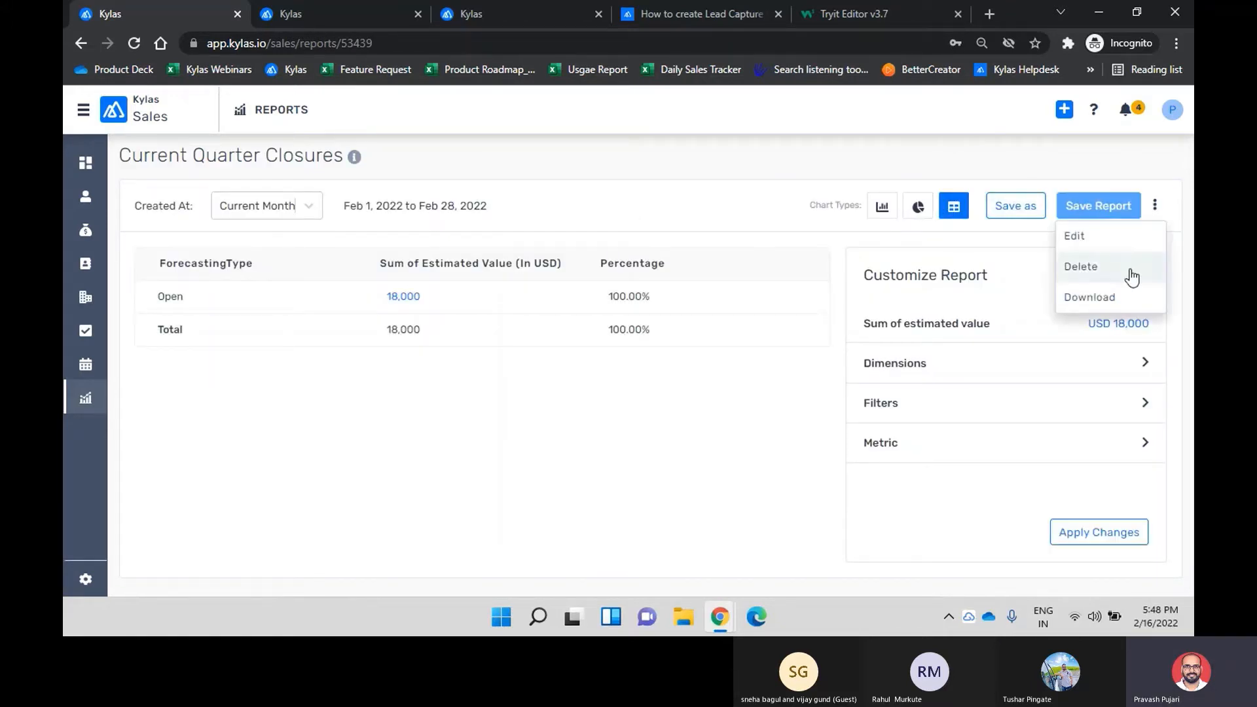